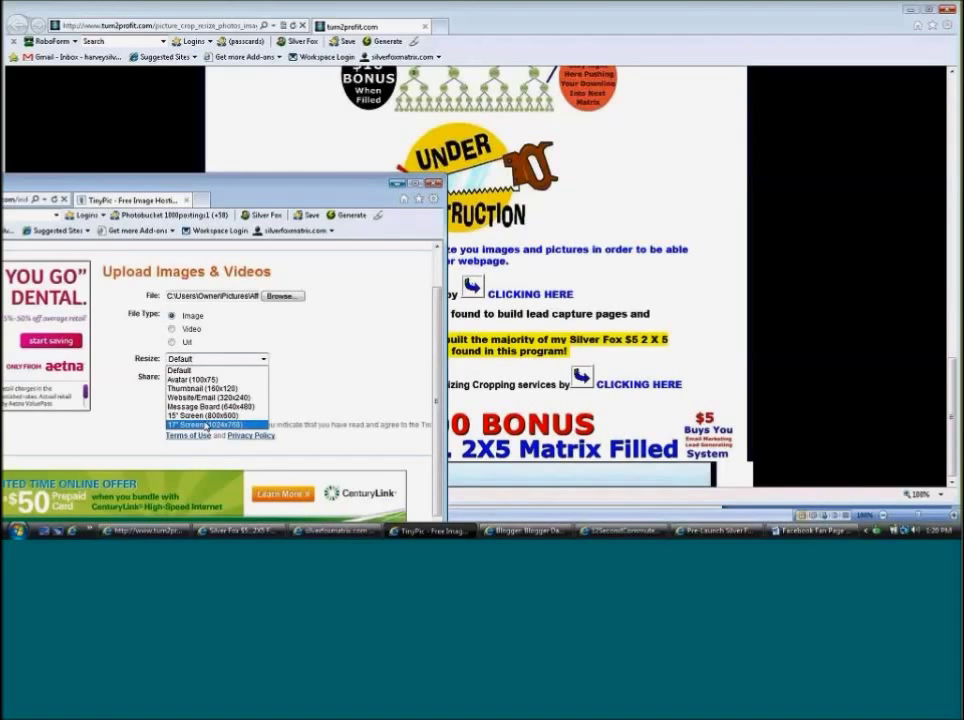
Try to upload the selected image resized to 17" Screen (1024x768), answering the anti-spam verification challenge.
left_click(205, 425)
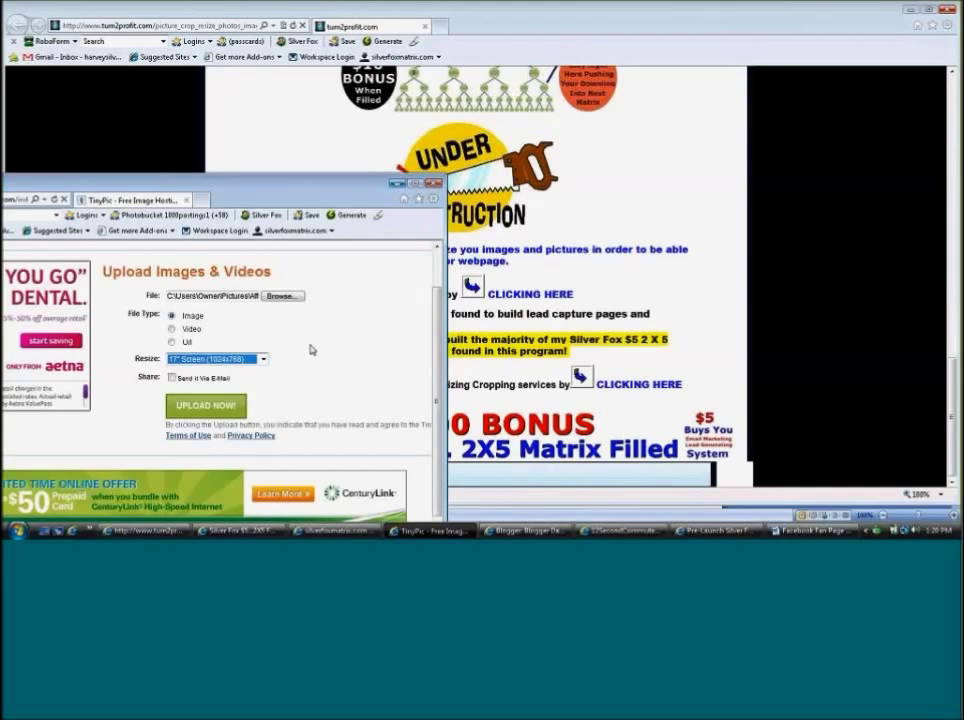
left_click(172, 379)
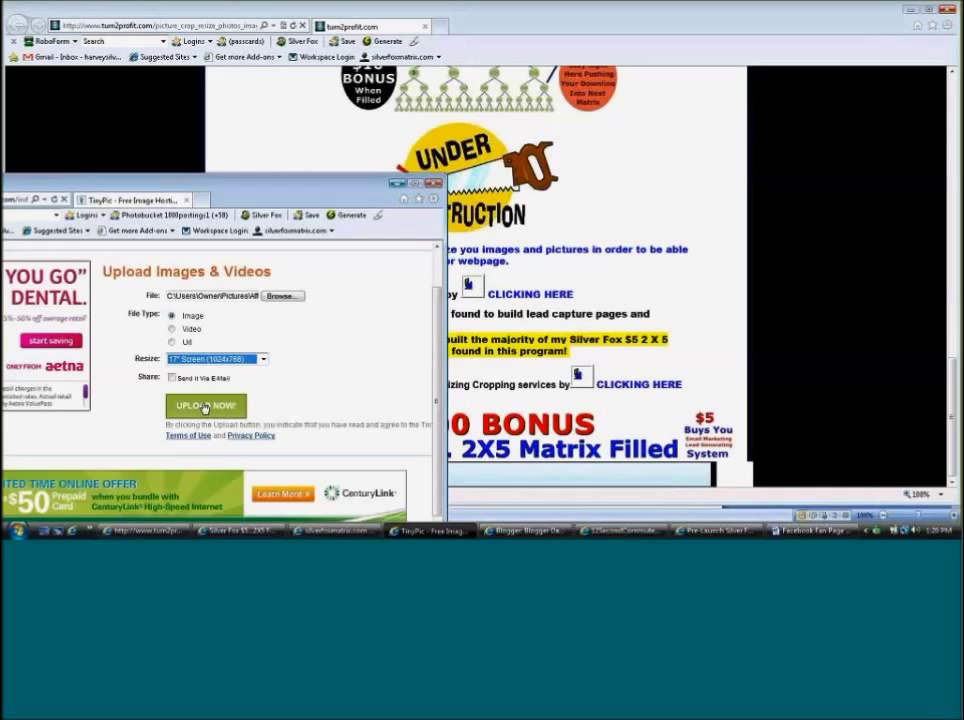
left_click(204, 407)
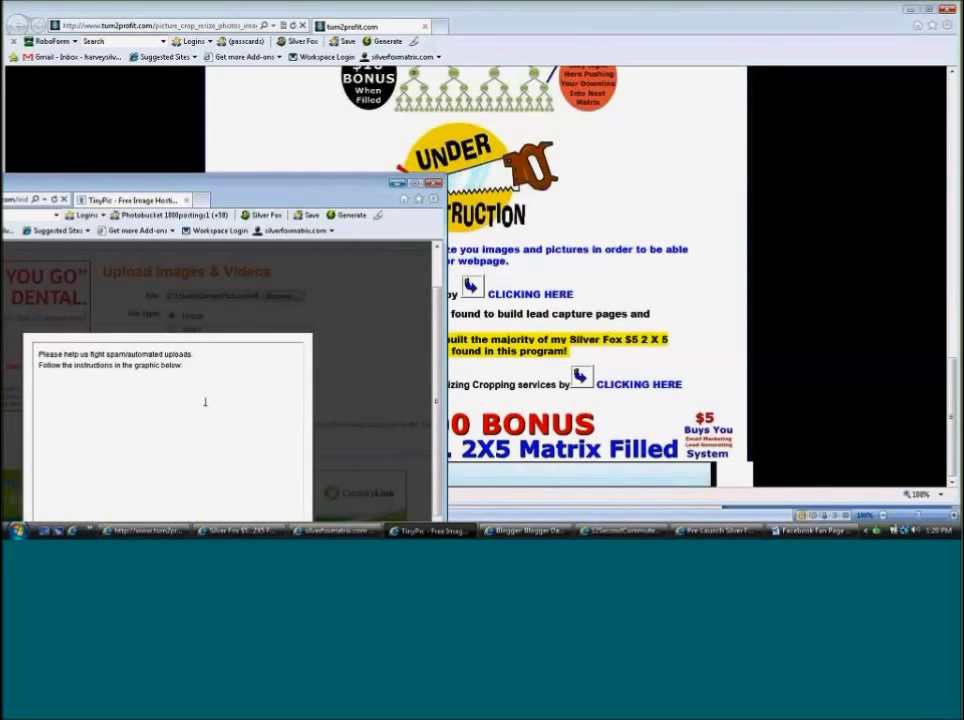
scroll(320, 328, "down", 3)
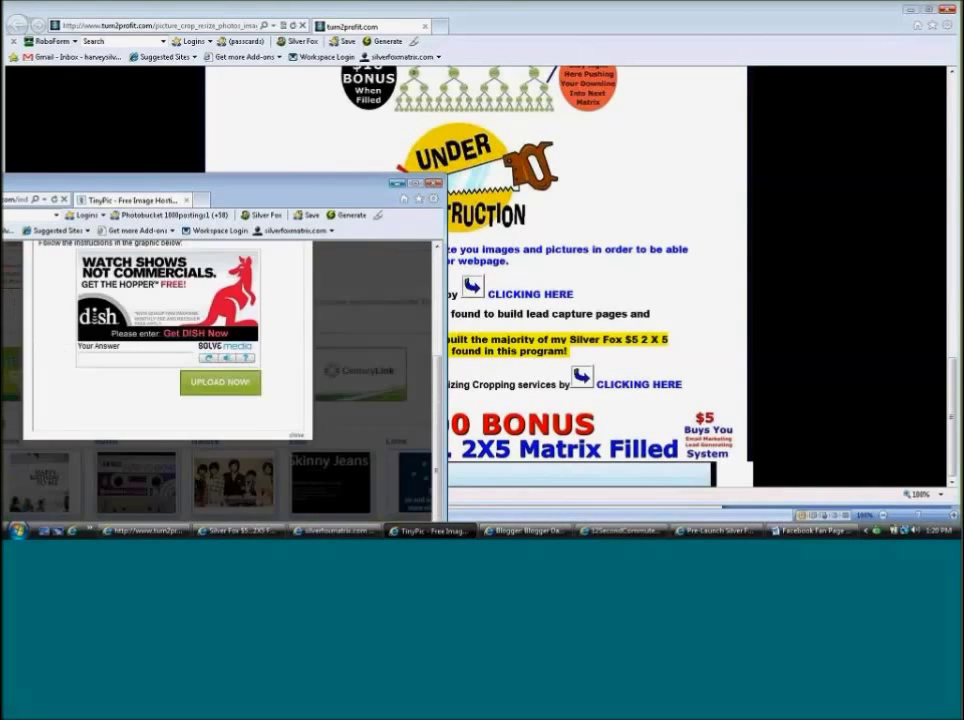
scroll(199, 340, "up", 2)
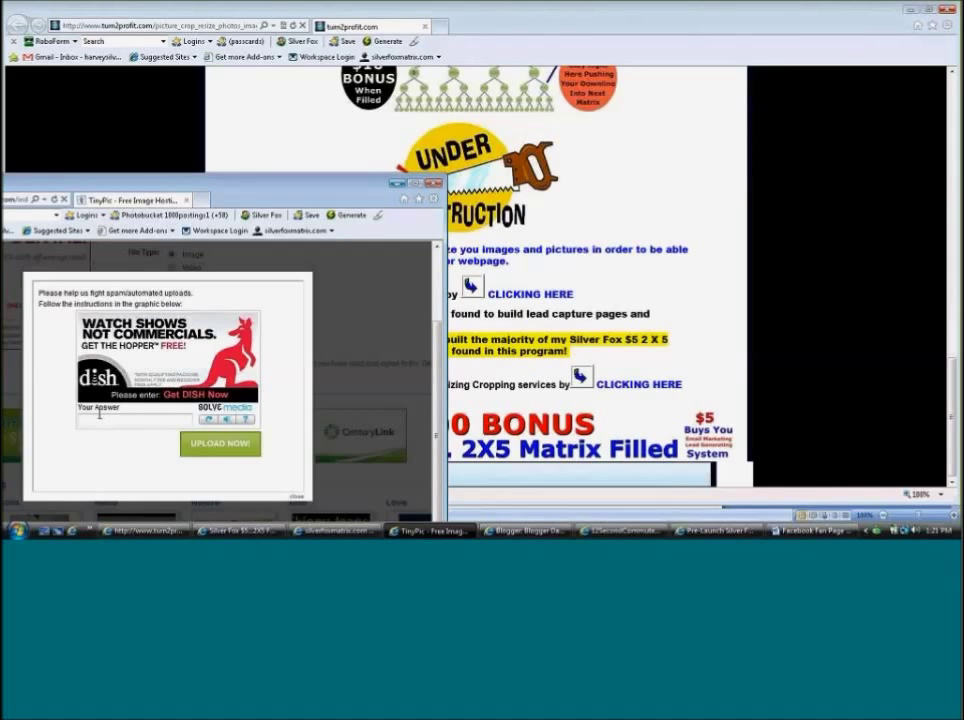
left_click(97, 420)
type("media")
left_click(218, 447)
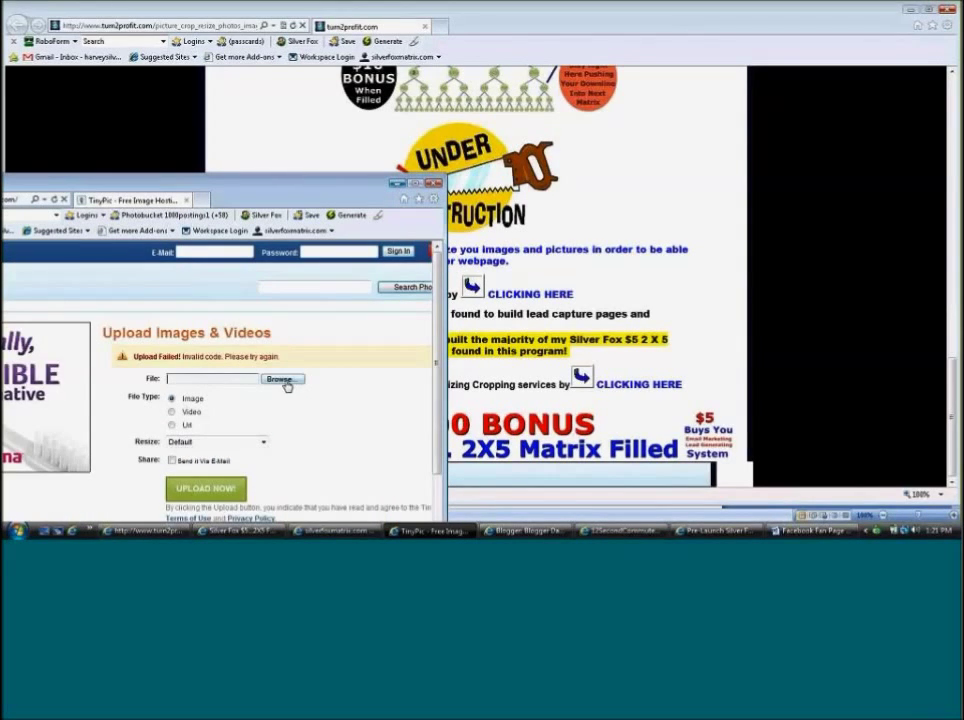
Choose the pool photo in the Affiliate Marketing pictures folder as the file to upload.
left_click(282, 380)
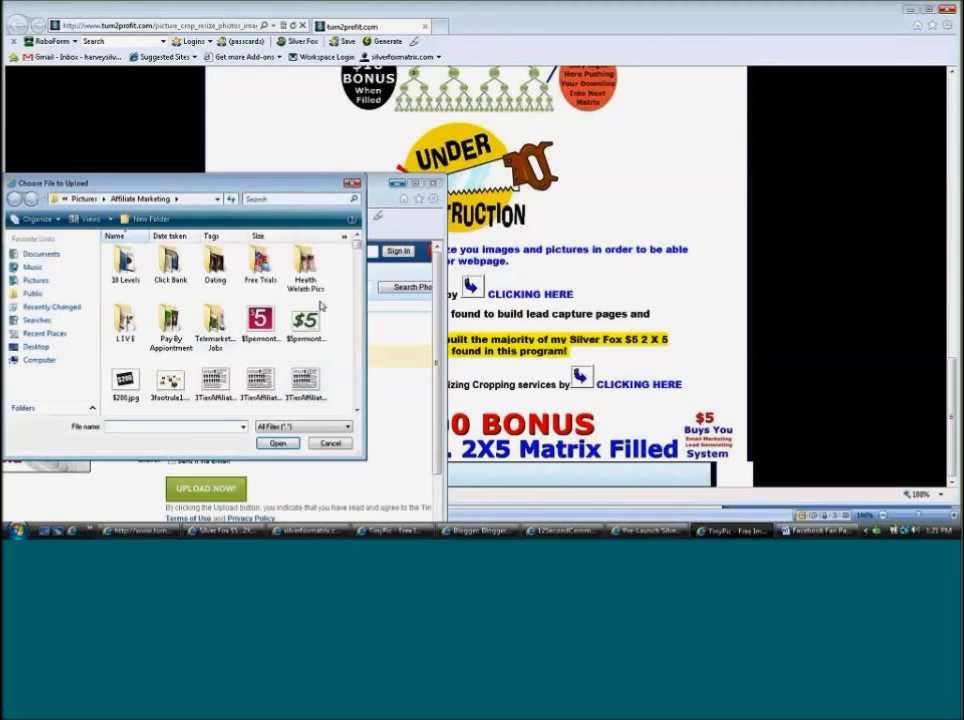
scroll(321, 306, "down", 10)
scroll(356, 280, "down", 10)
scroll(357, 290, "down", 5)
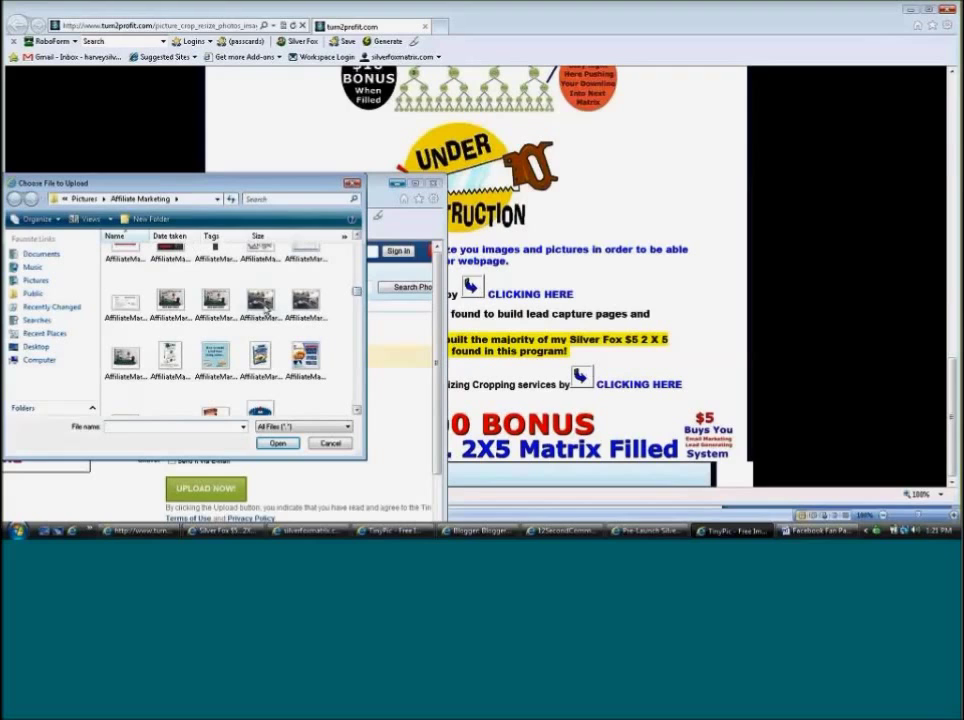
double_click(266, 312)
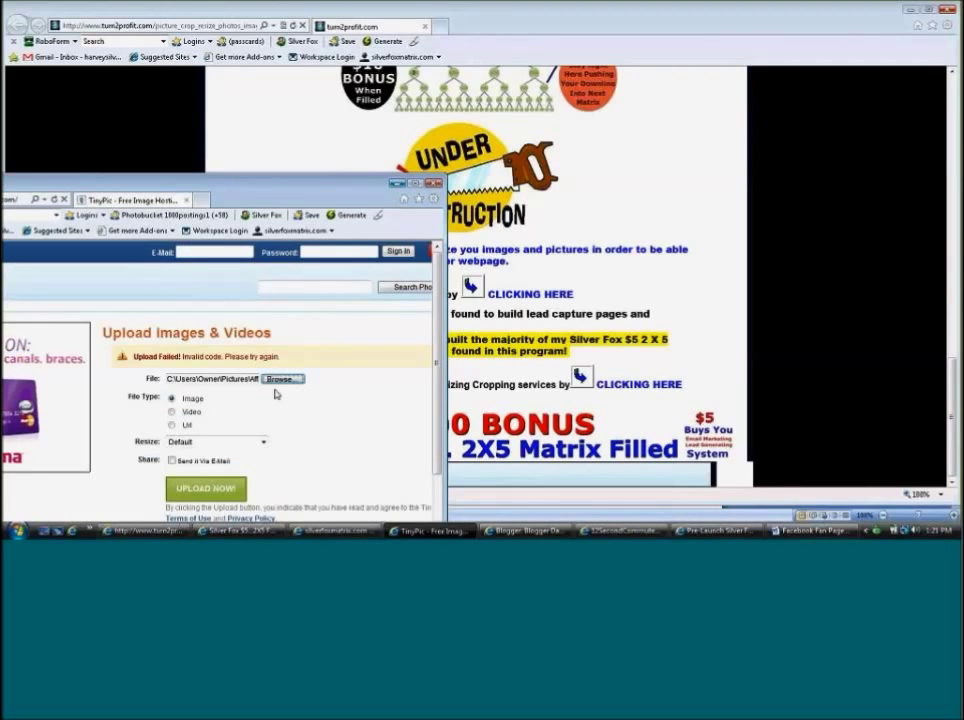
Set the upload's resize option to 17" Screen (1024x768).
scroll(276, 394, "down", 1)
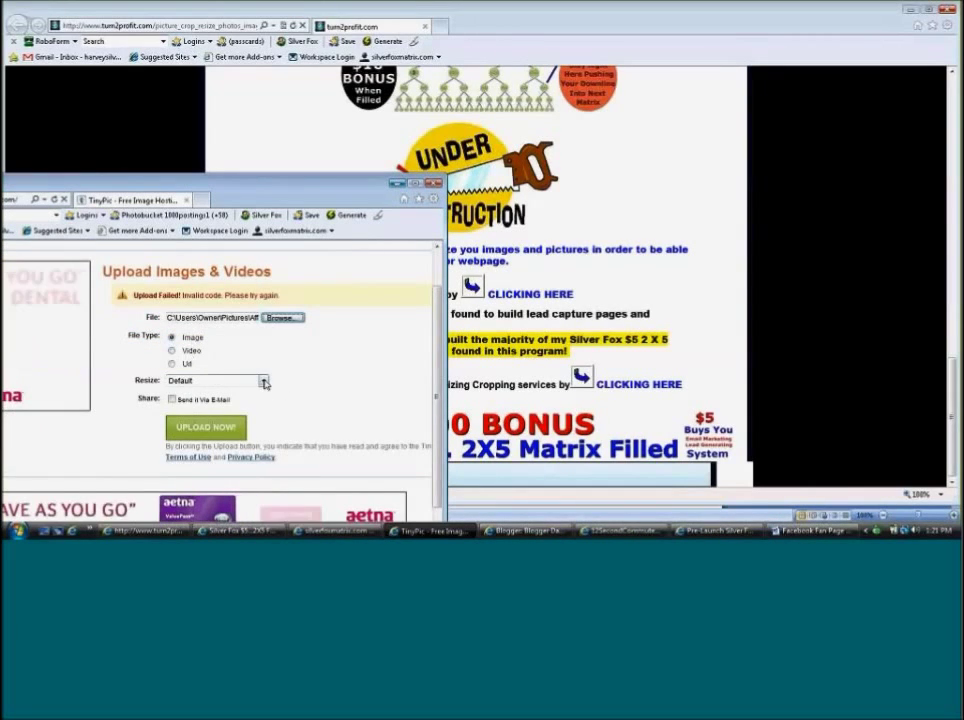
left_click(265, 383)
left_click(215, 431)
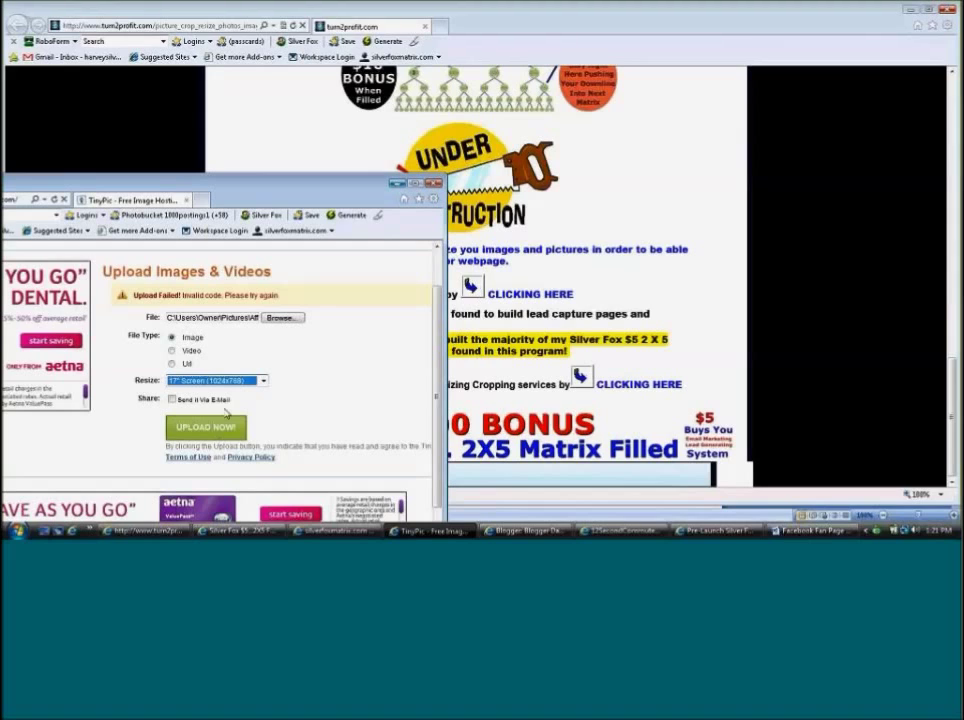
Upload the image, entering the phrase requested by the anti-spam verification graphic.
left_click(204, 426)
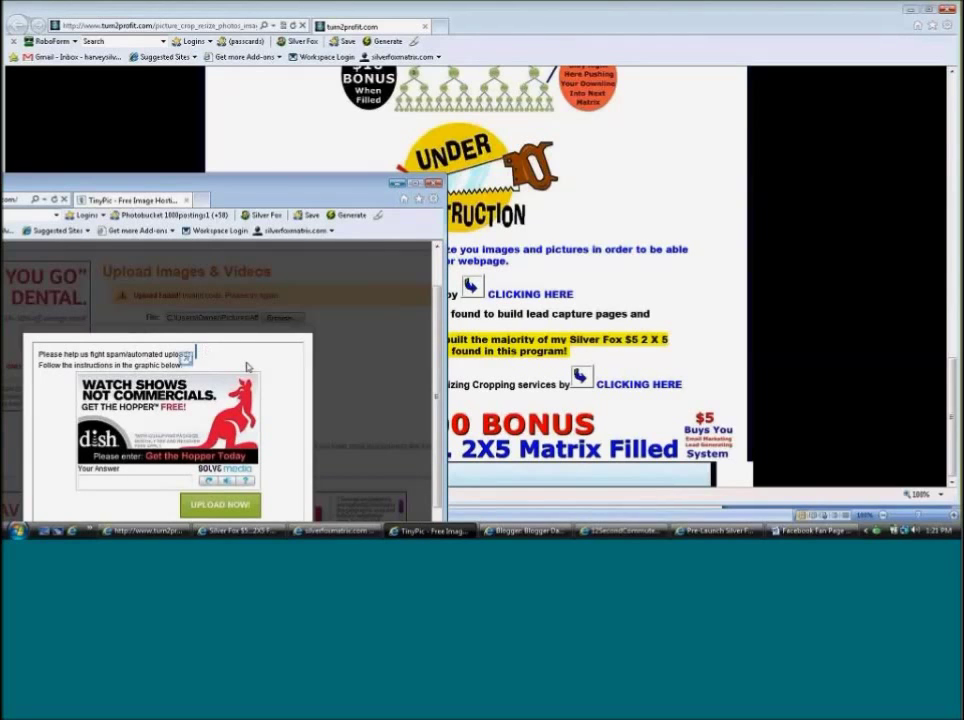
scroll(270, 452, "down", 1)
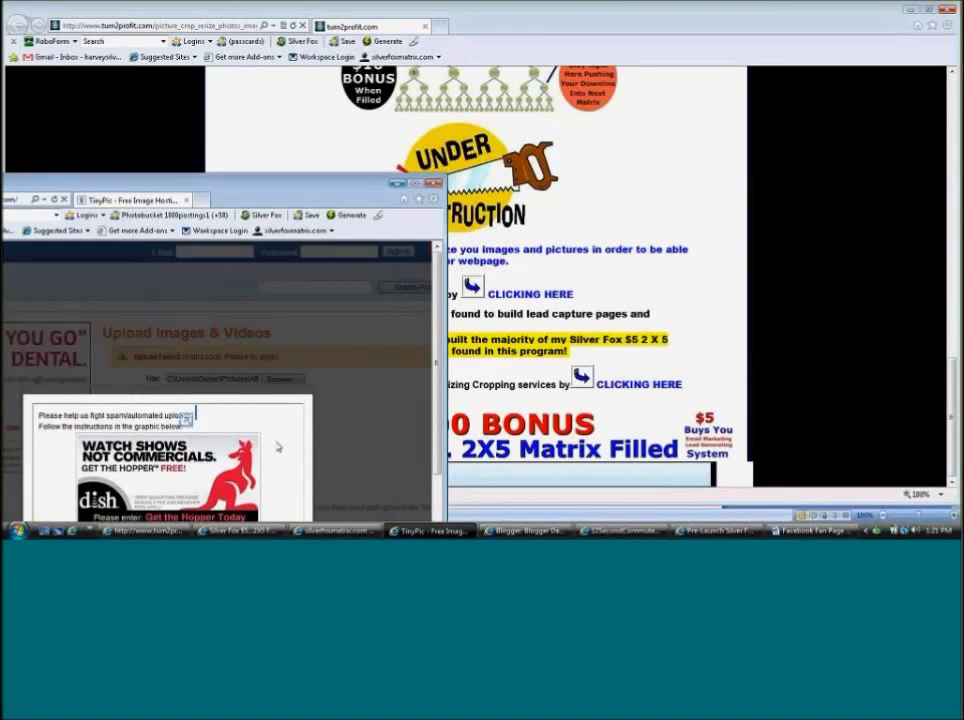
scroll(276, 443, "down", 3)
scroll(200, 420, "up", 1)
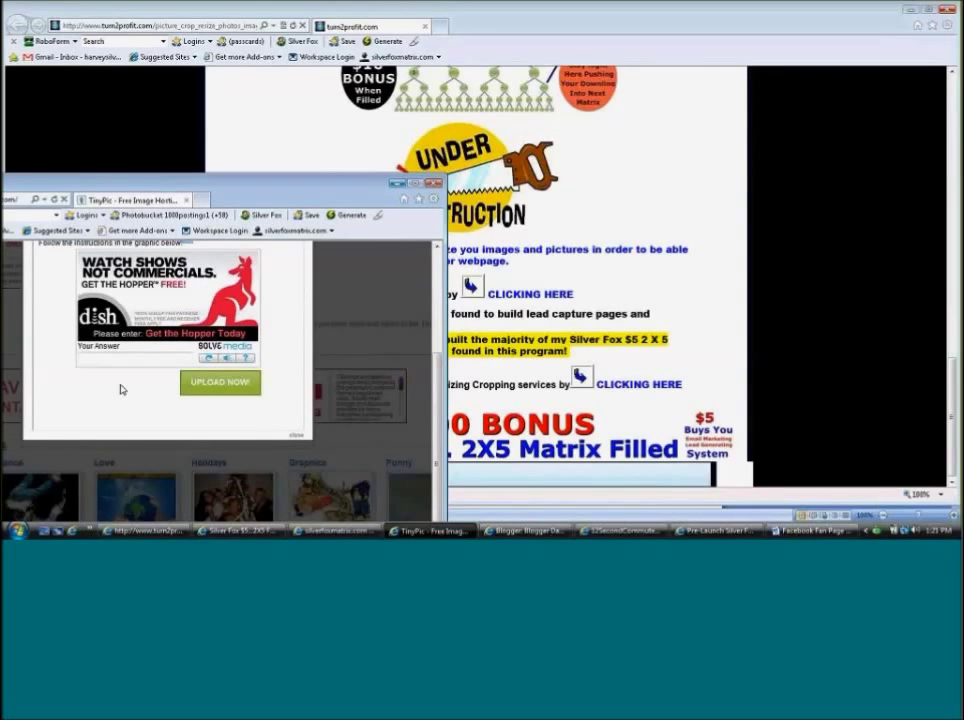
left_click(95, 362)
type("Get the Hopper Today")
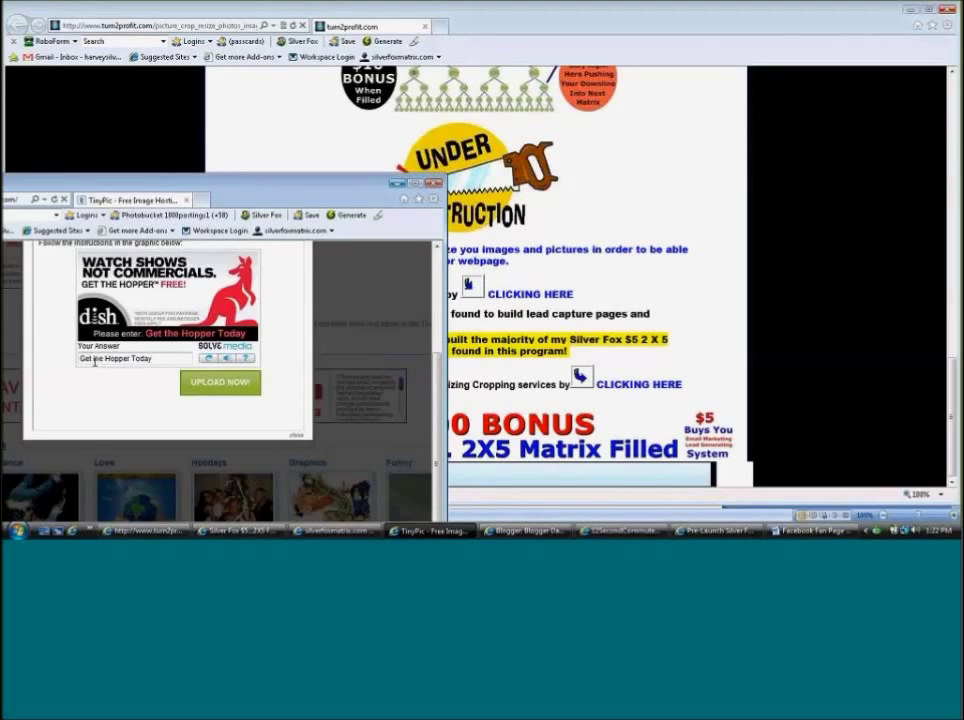
left_click(216, 383)
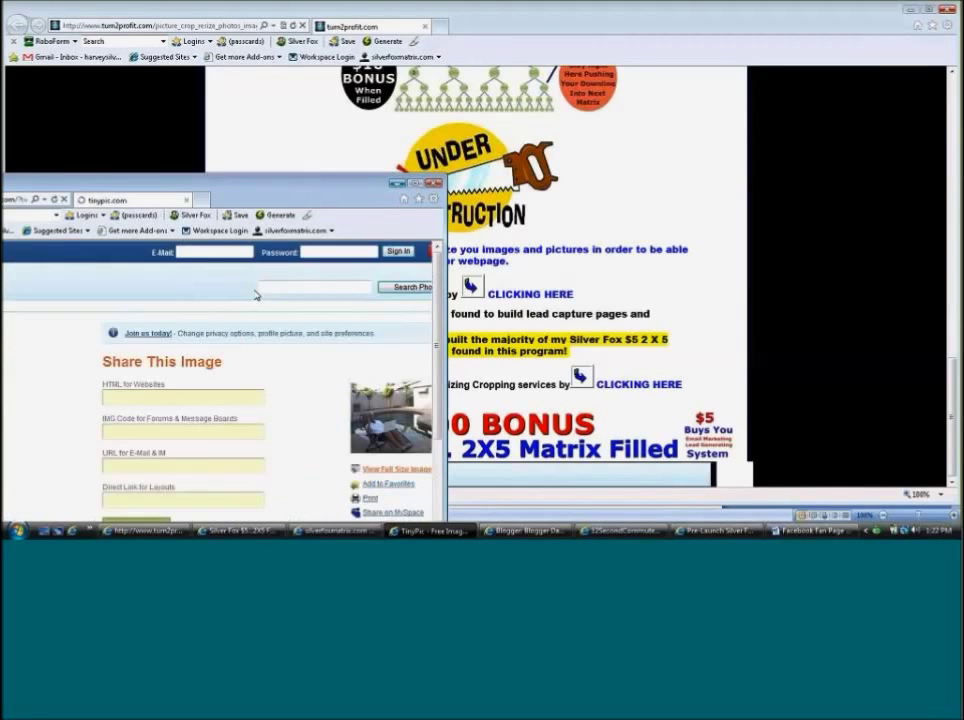
Start saving the uploaded image's thumbnail picture to the computer and open the Affiliate Marketing folder as its destination.
scroll(255, 296, "down", 3)
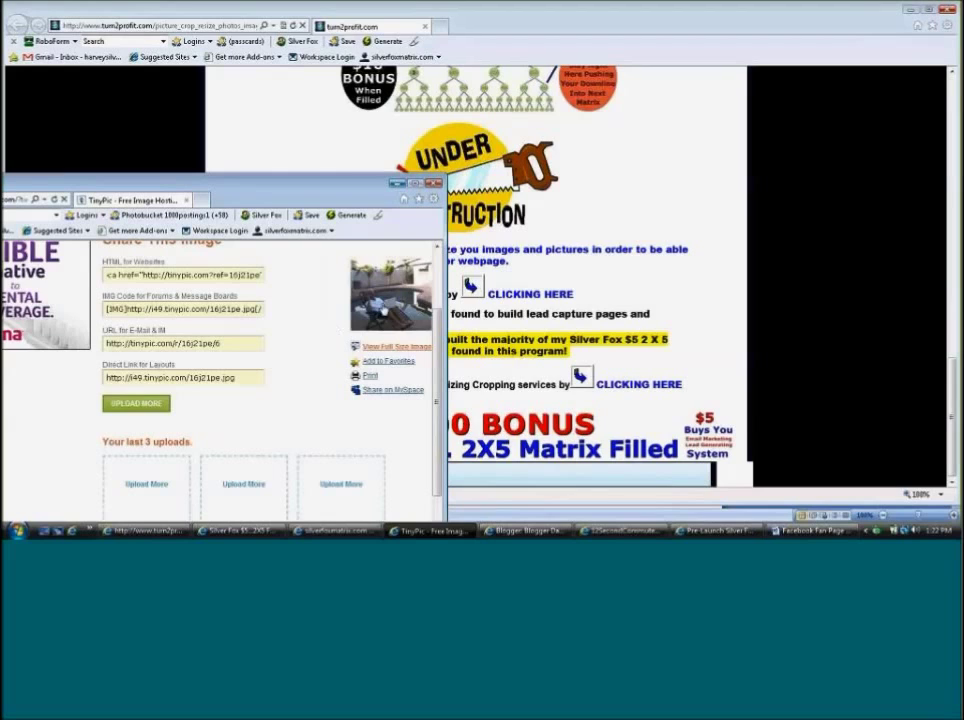
right_click(381, 302)
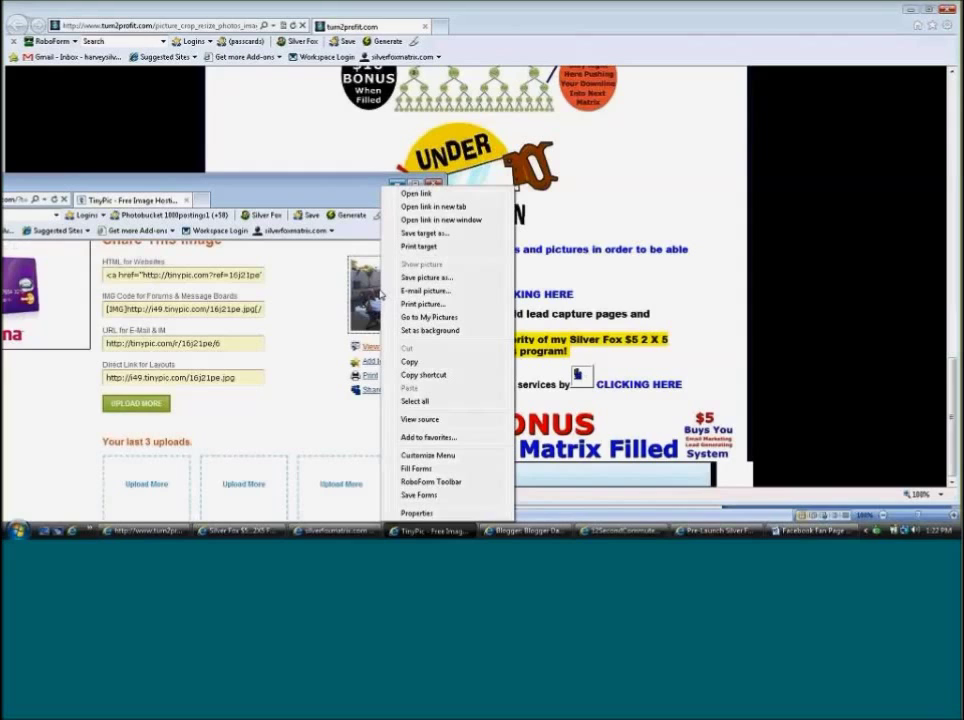
left_click(330, 298)
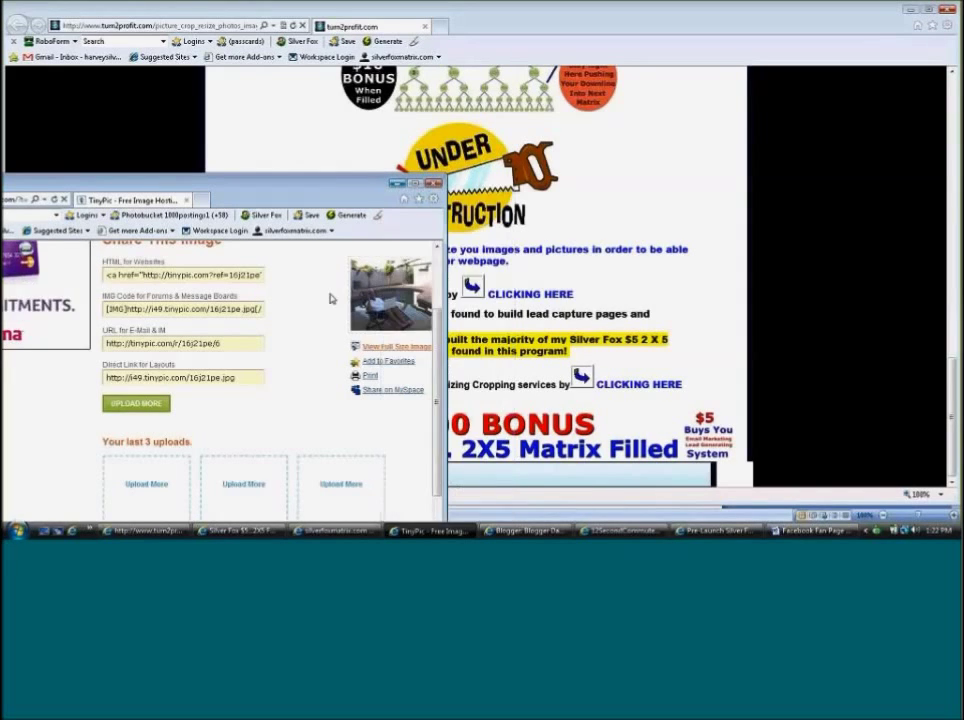
right_click(382, 299)
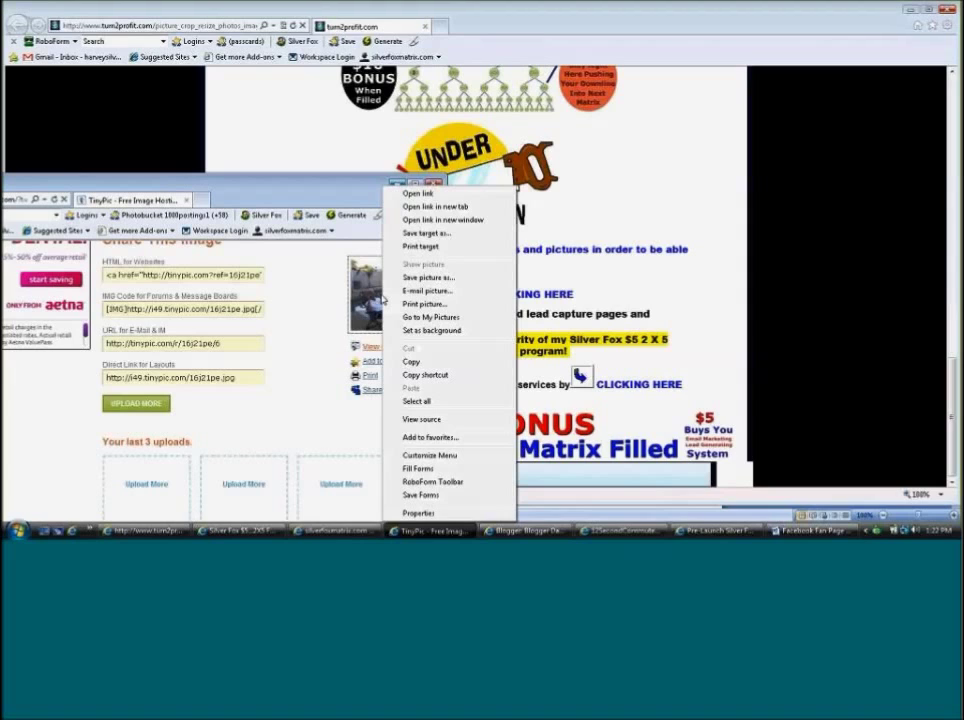
left_click(430, 279)
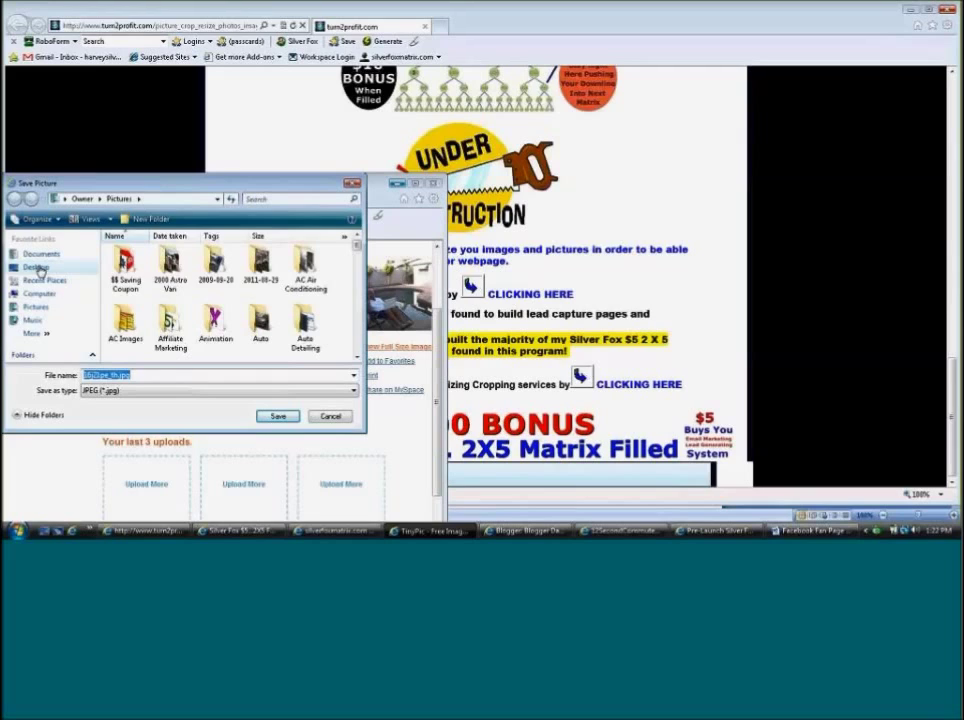
left_click(170, 322)
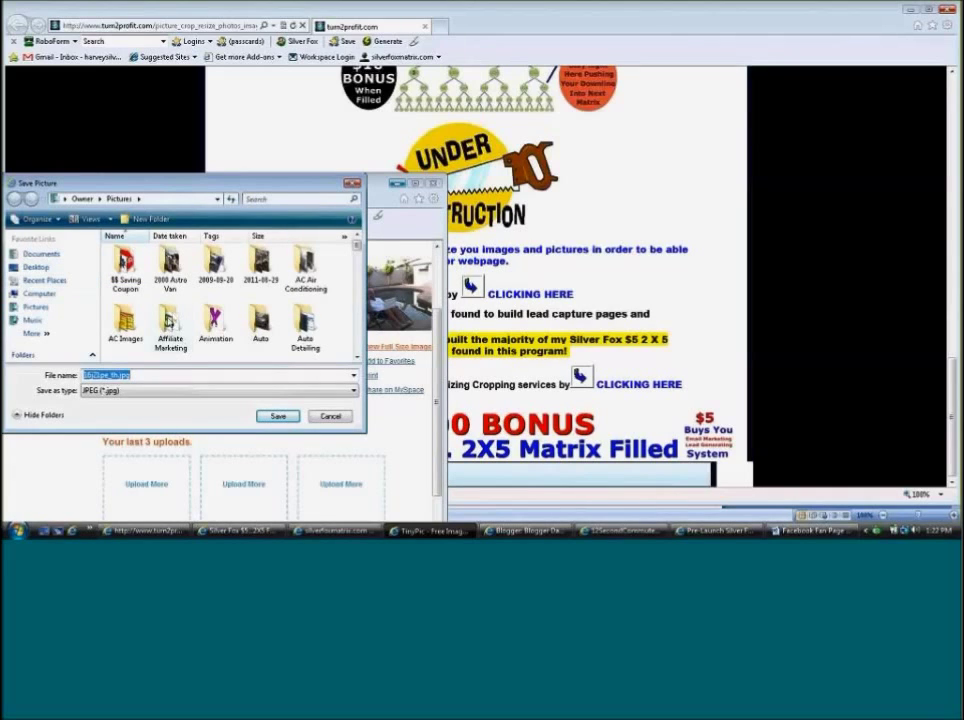
double_click(170, 322)
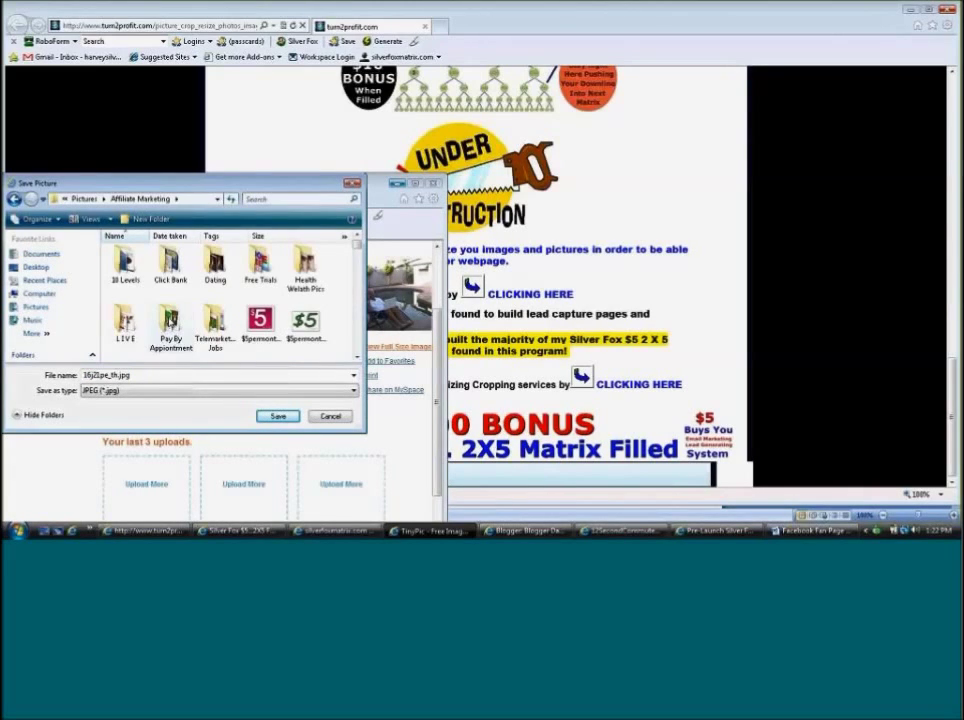
Save the picture as a JPEG named 1SilverFox$52X5Matrix followed by the owner's first name and Pool.
double_click(135, 377)
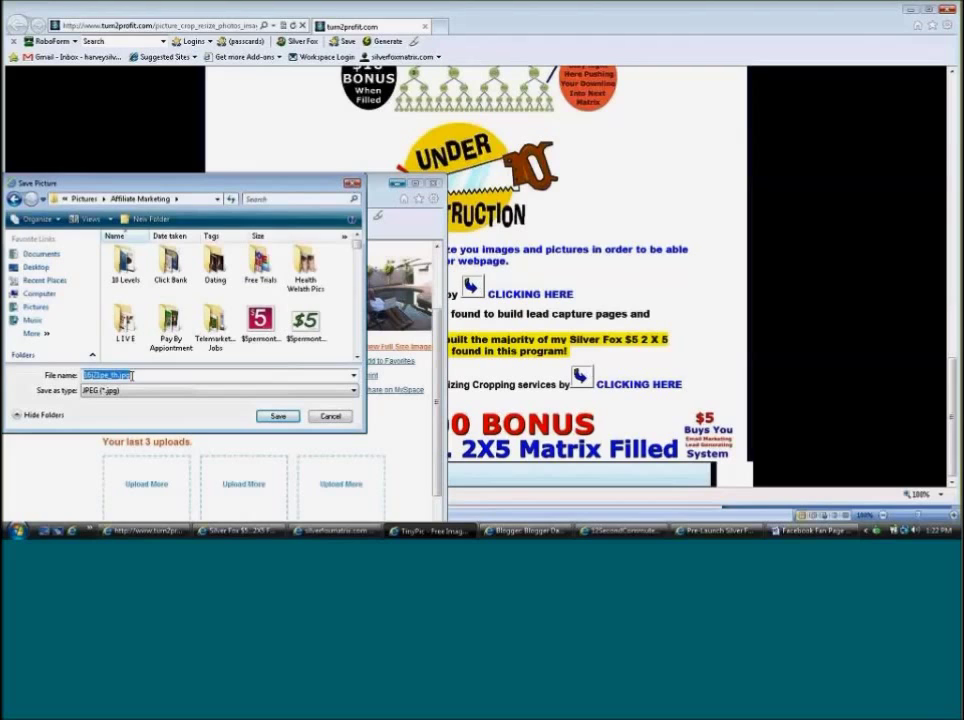
type("Sil")
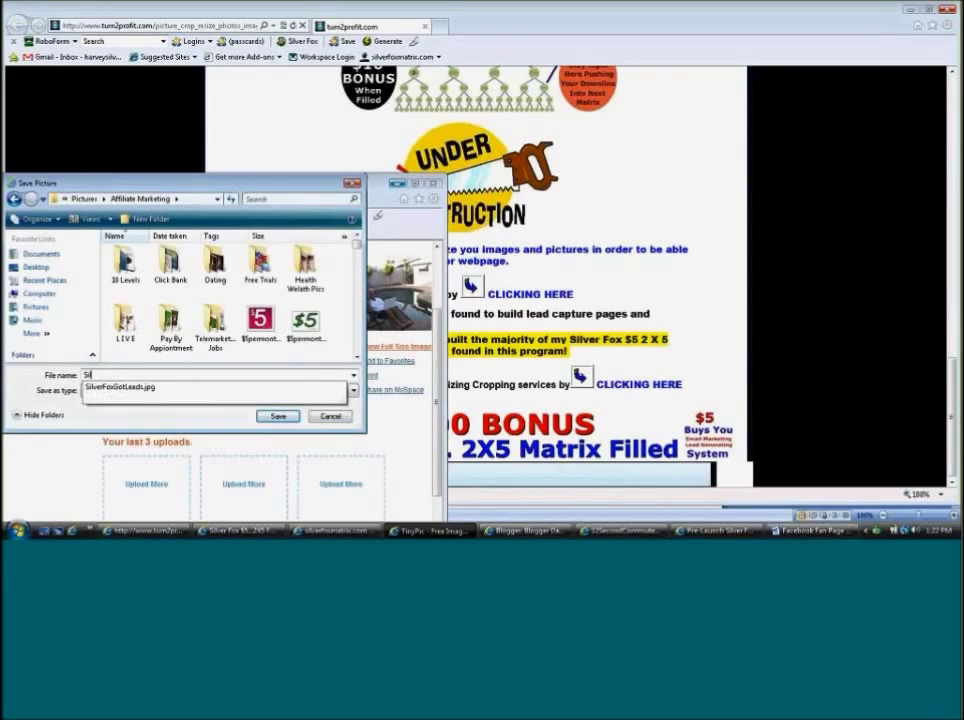
type("verFox")
type("$52X5")
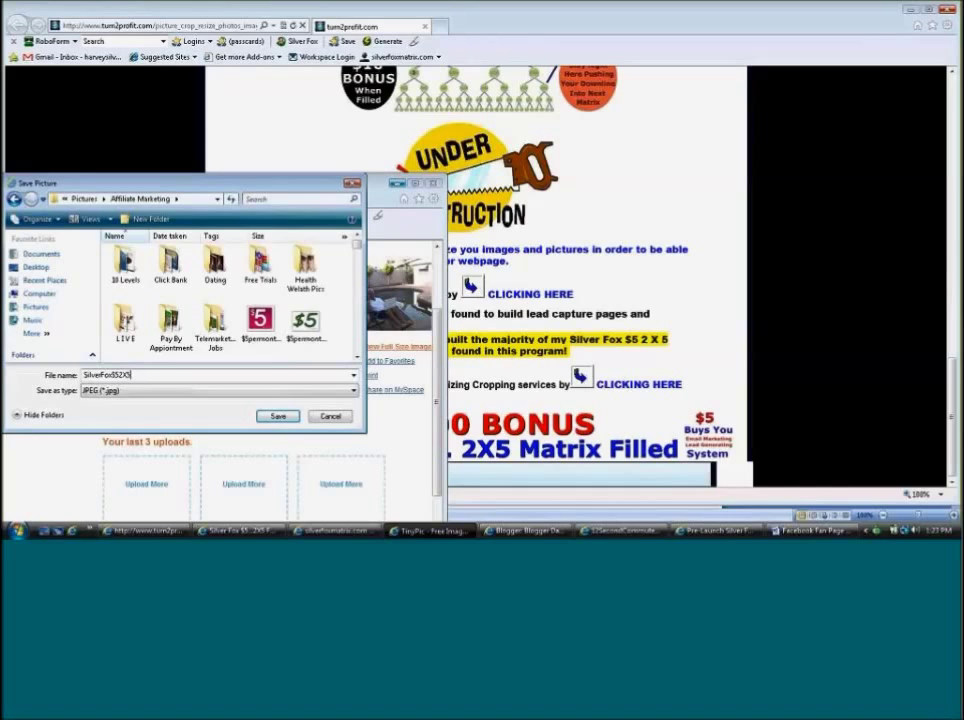
type("MatrixHarveyPoo")
key("BackSpace")
type("1")
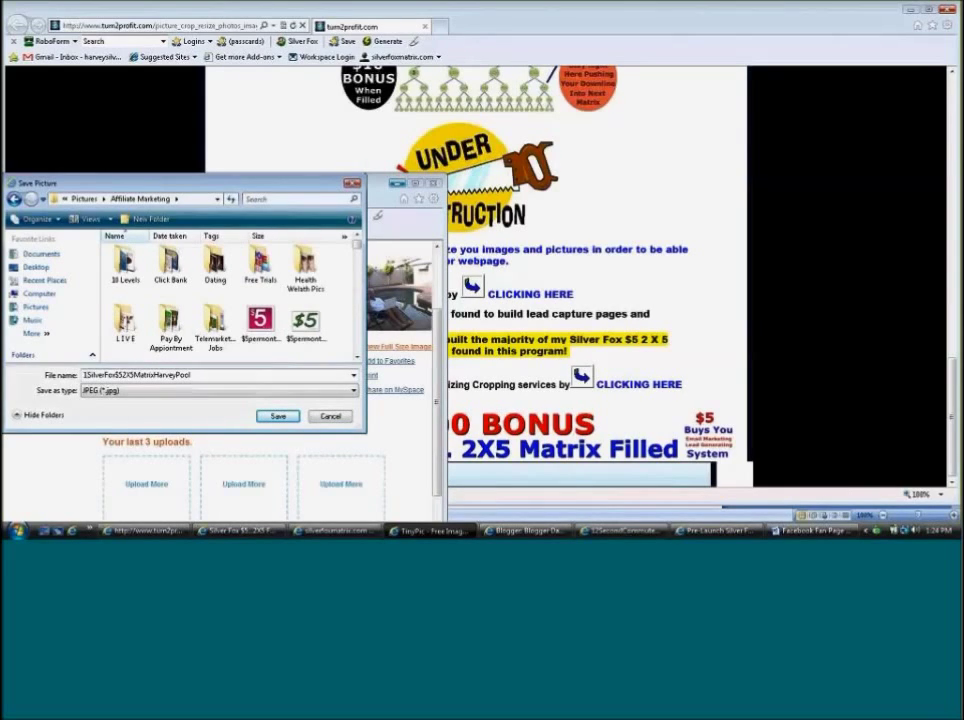
left_click(278, 416)
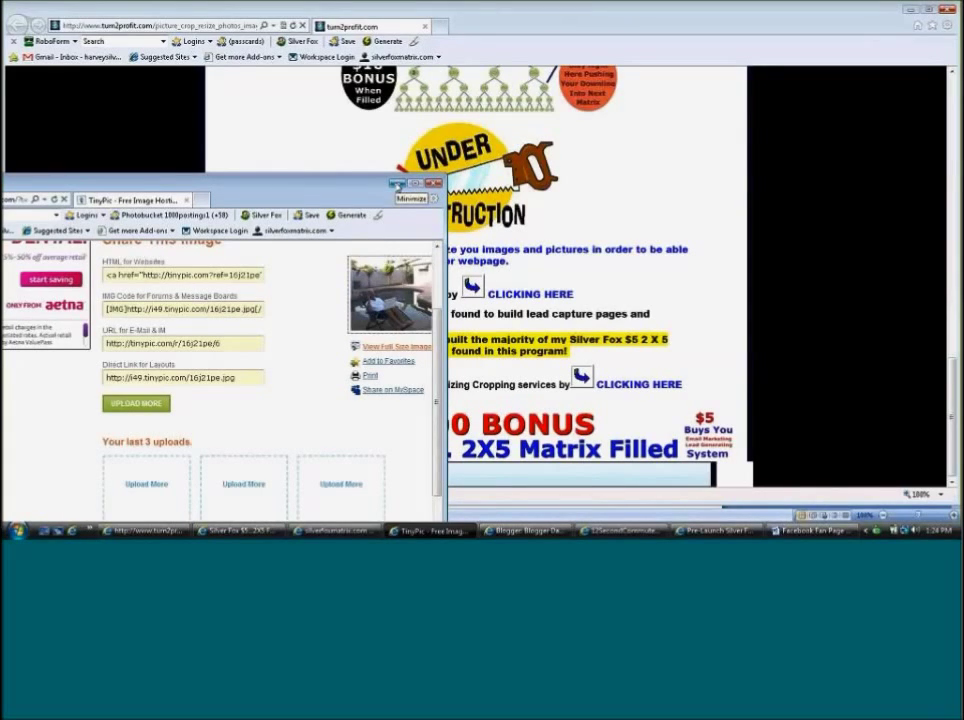
Minimize the TinyPic window and switch to the 12SecondCommute Capture Page Creator.
left_click(398, 184)
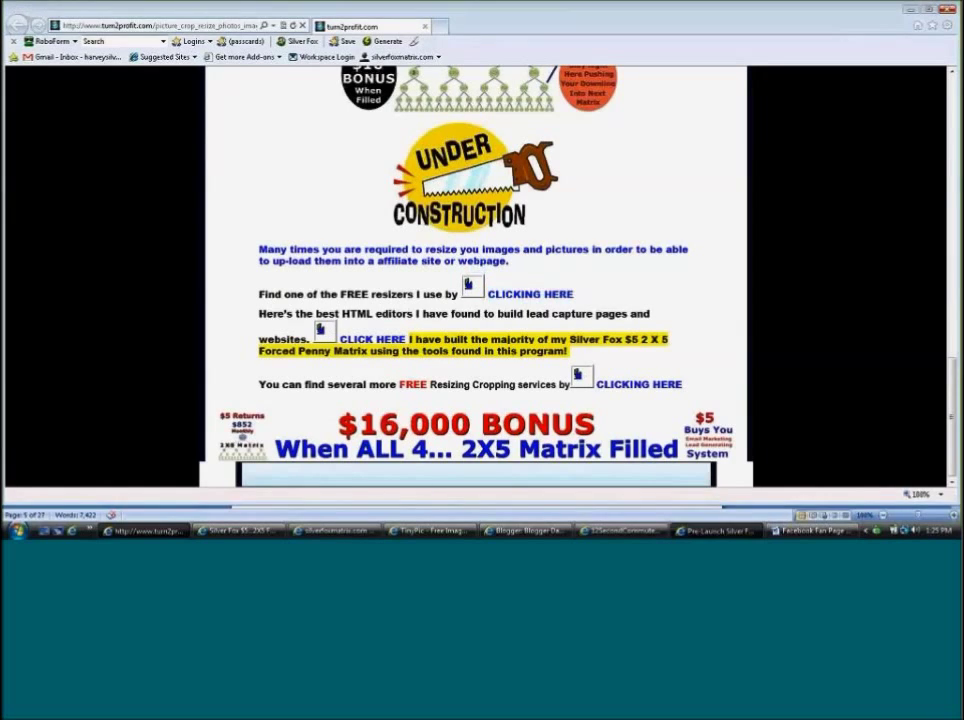
left_click(708, 531)
left_click(622, 531)
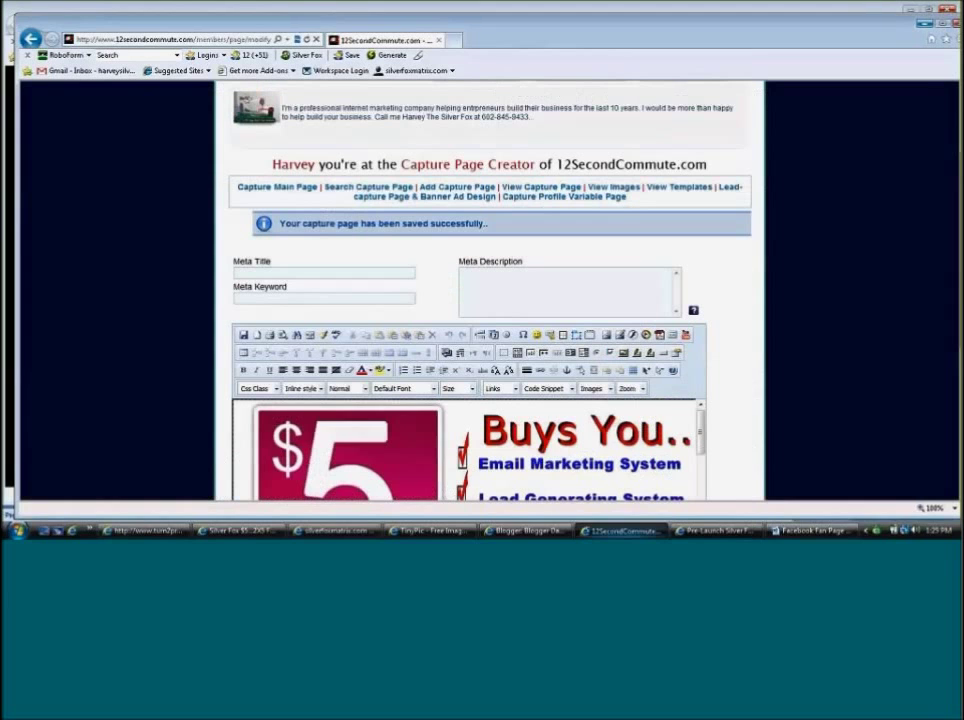
Examine the capture page editor, including its meta fields, editing toolbars, $5 per month content and save option.
scroll(800, 385, "down", 2)
scroll(800, 385, "up", 2)
scroll(800, 385, "down", 2)
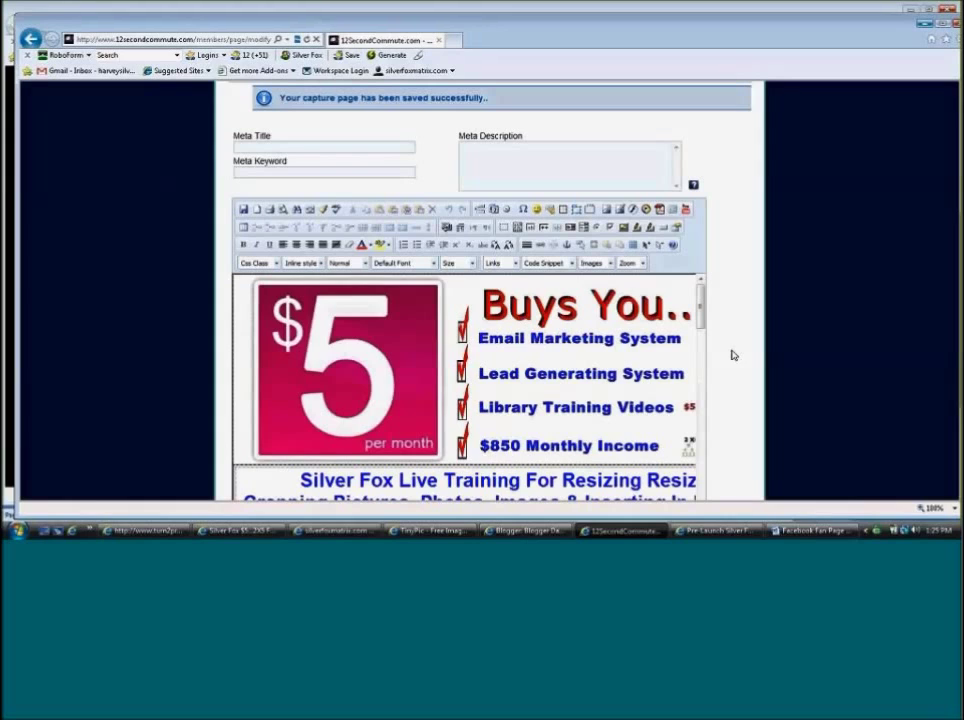
scroll(737, 351, "up", 1)
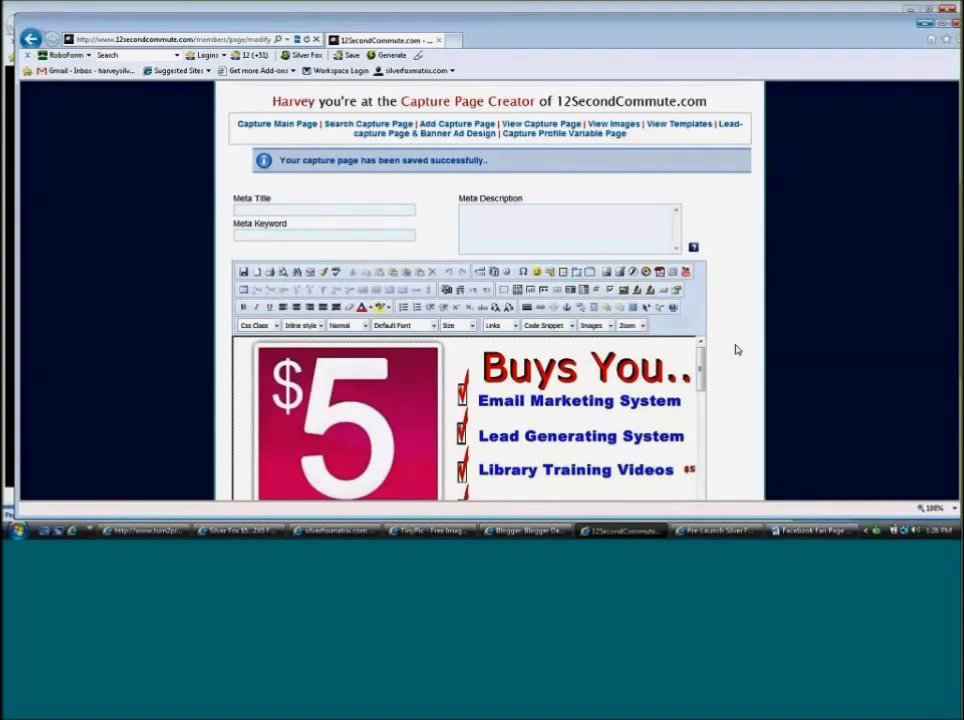
scroll(736, 349, "down", 1)
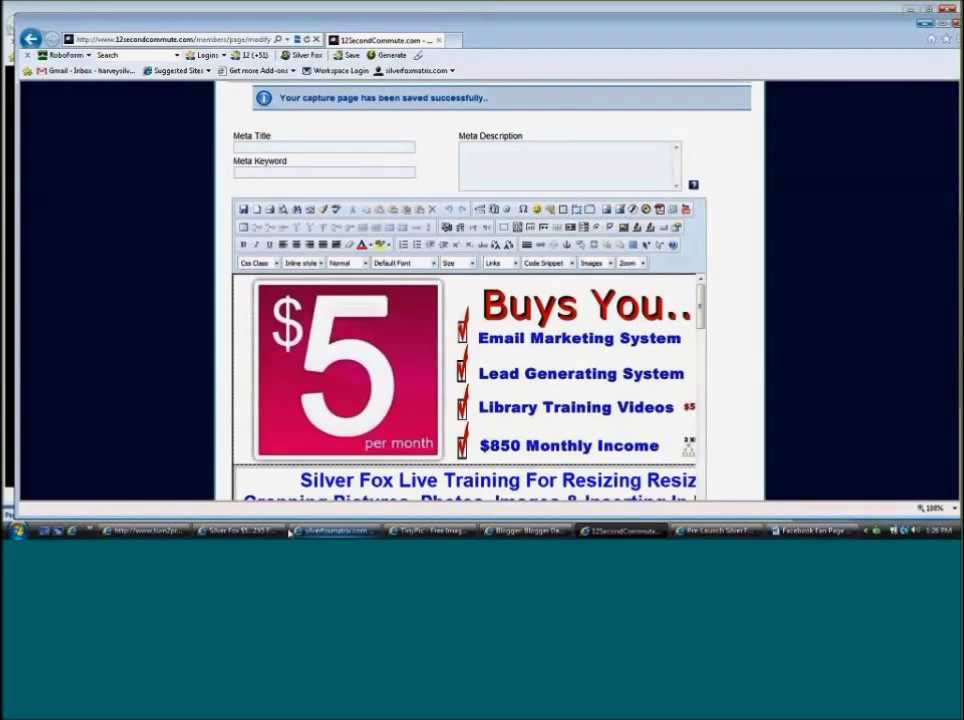
scroll(724, 308, "down", 1)
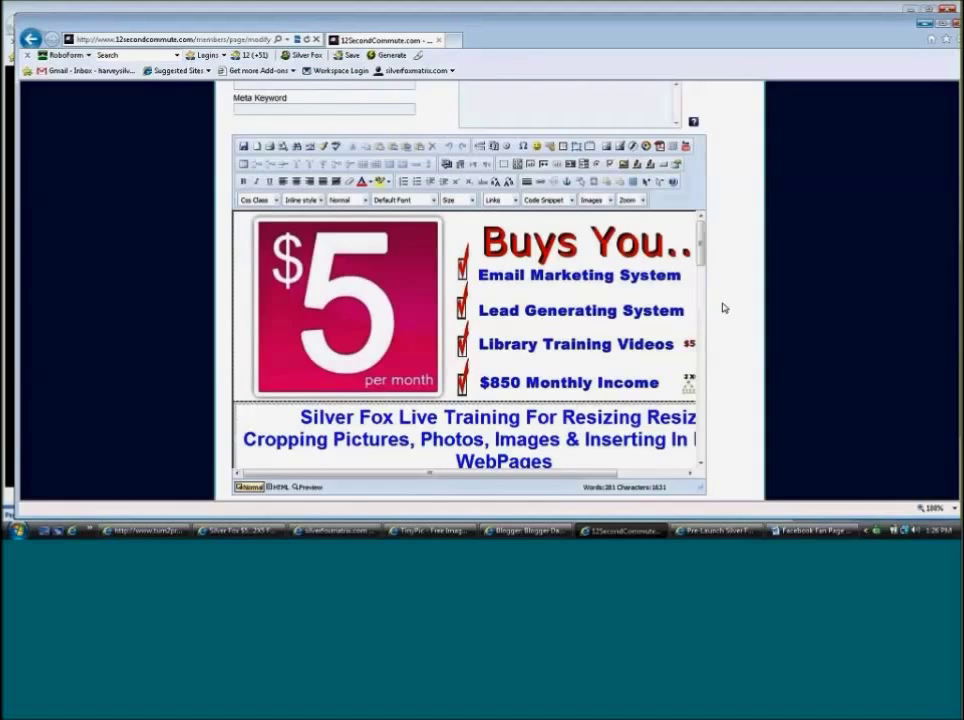
scroll(727, 300, "down", 1)
scroll(730, 293, "up", 1)
scroll(747, 234, "down", 1)
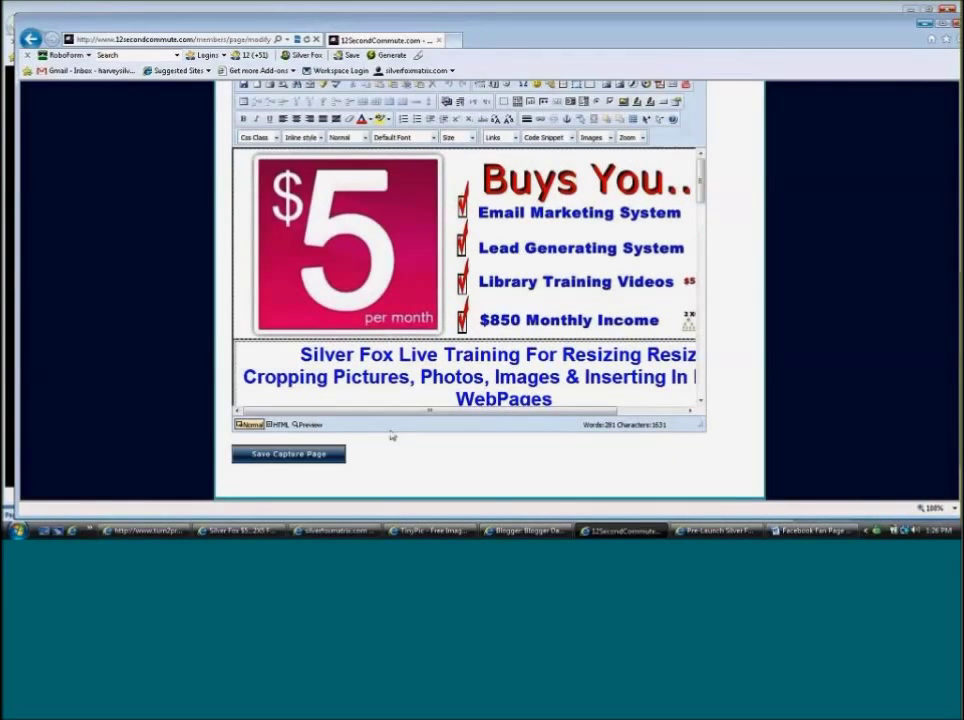
Switch through the open Silver Fox sites to the turn2profit page and review its $5 header, training title and YouTube section.
left_click(335, 530)
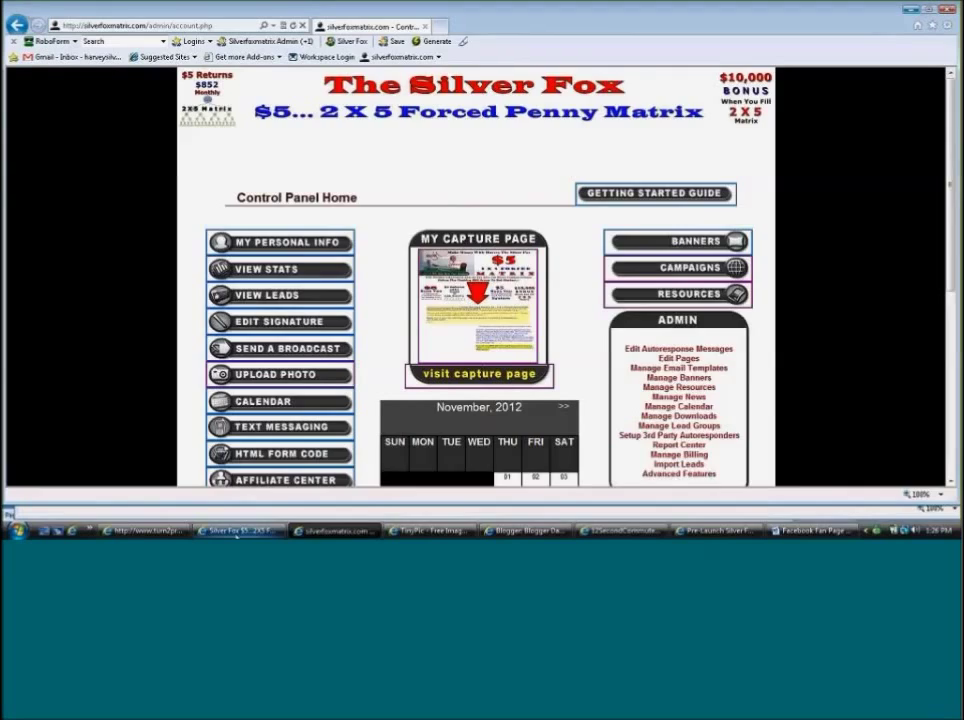
left_click(238, 531)
scroll(433, 351, "up", 15)
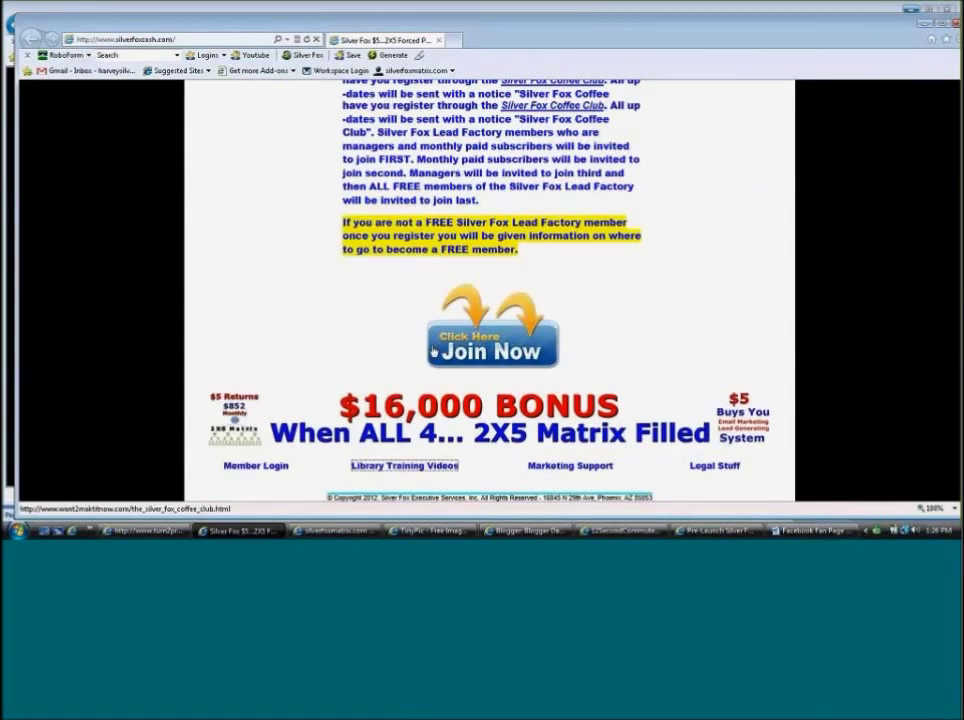
scroll(433, 351, "up", 10)
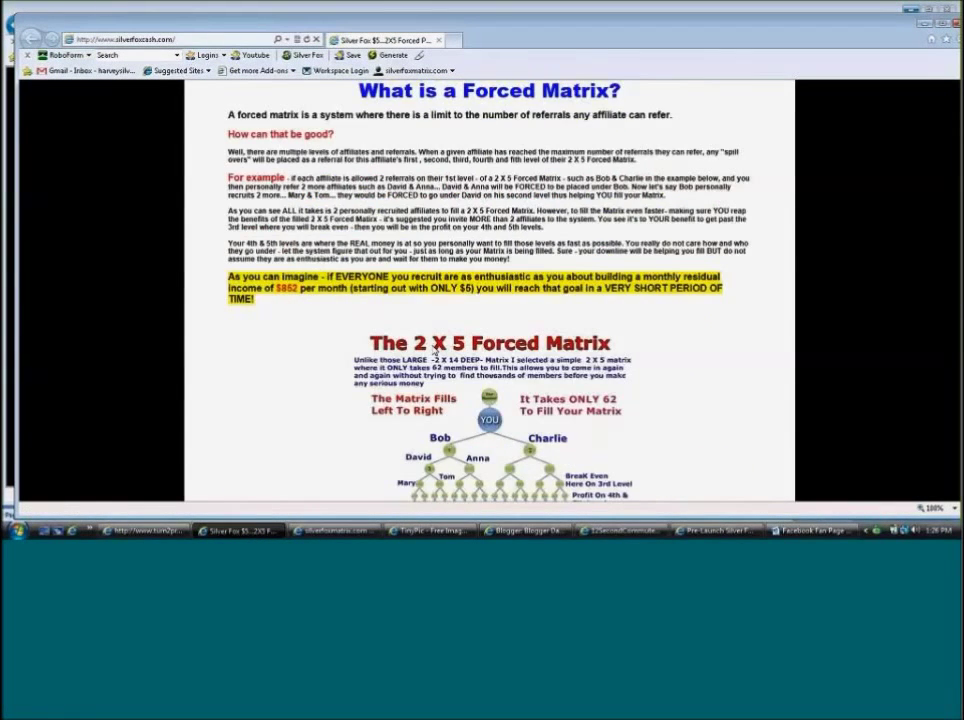
left_click(175, 531)
scroll(478, 263, "up", 15)
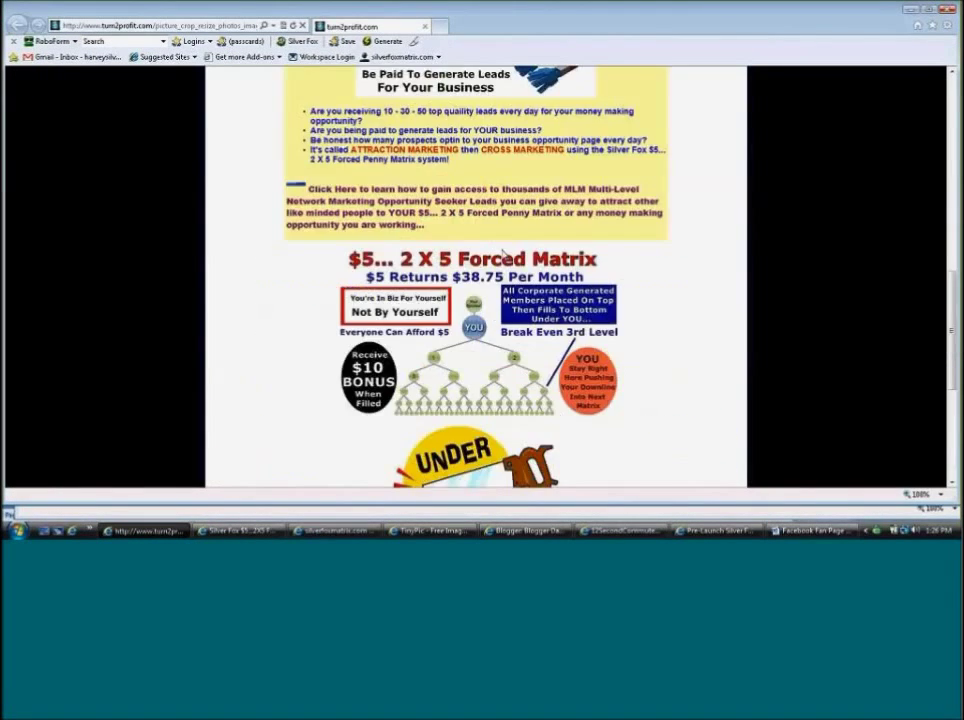
scroll(502, 254, "down", 8)
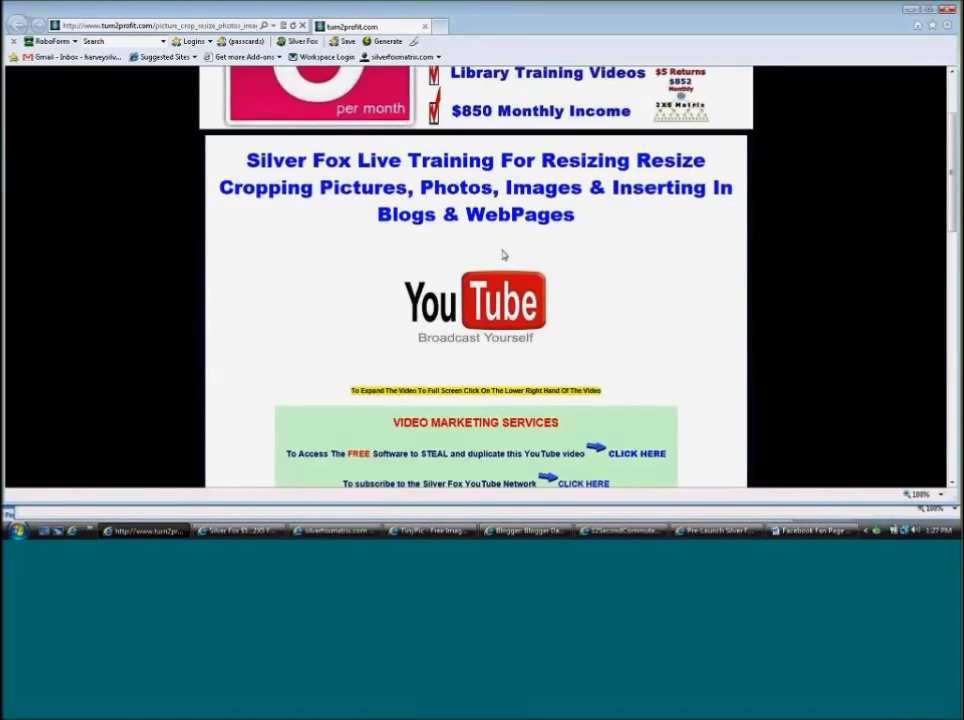
scroll(502, 254, "up", 8)
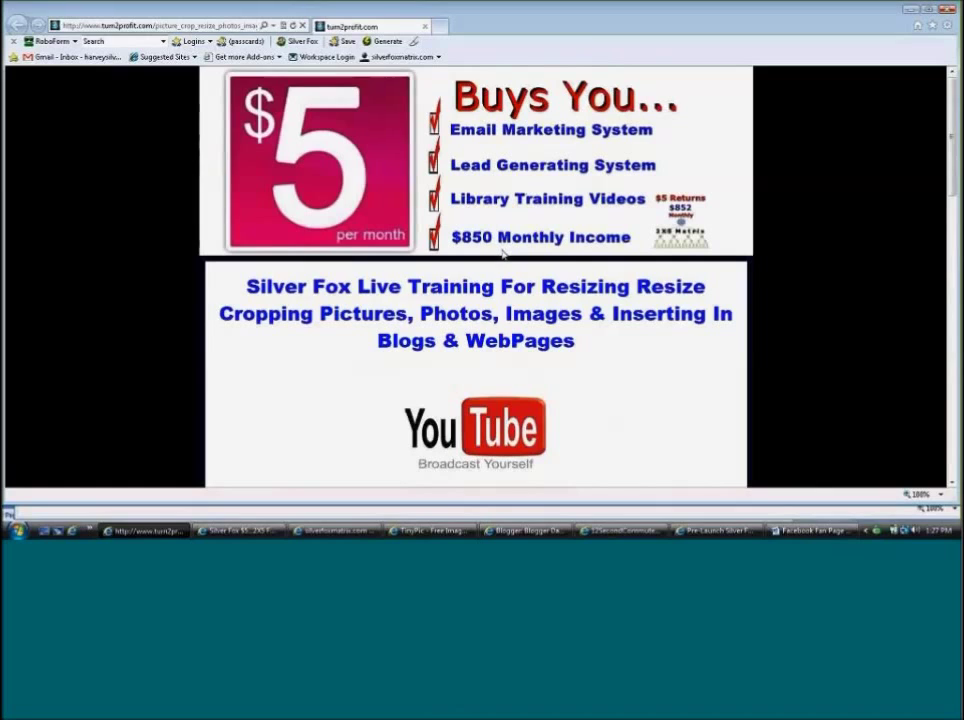
Compare the 12SecondCommute capture page editor with the published turn2profit page, ending back in the editor.
left_click(624, 530)
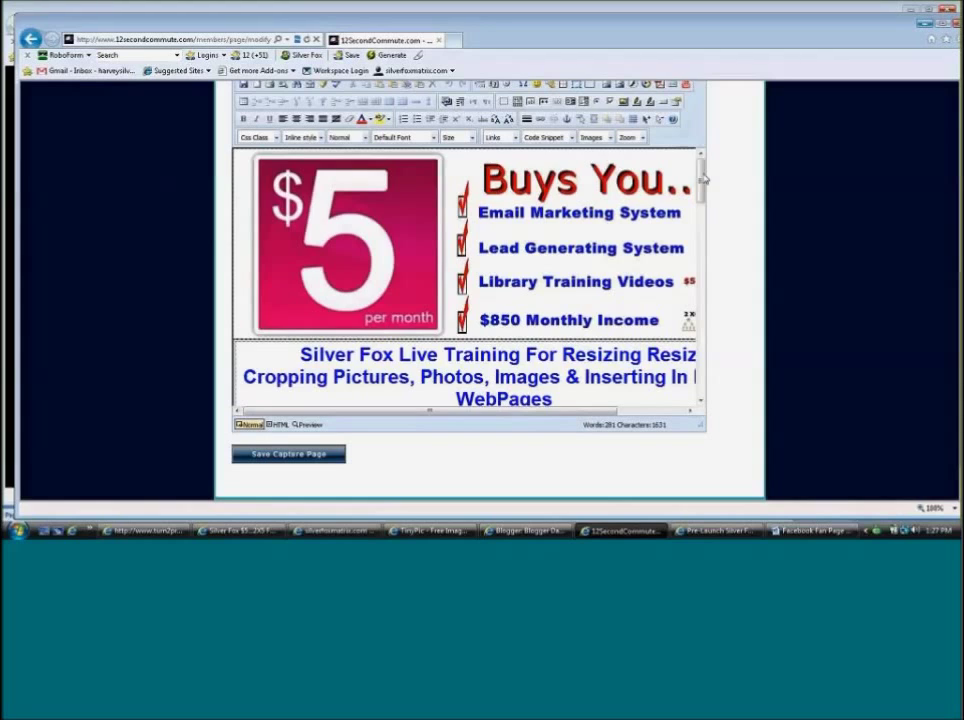
mouse_move(703, 178)
left_mouse_down()
mouse_move(703, 375)
mouse_move(703, 165)
left_mouse_up()
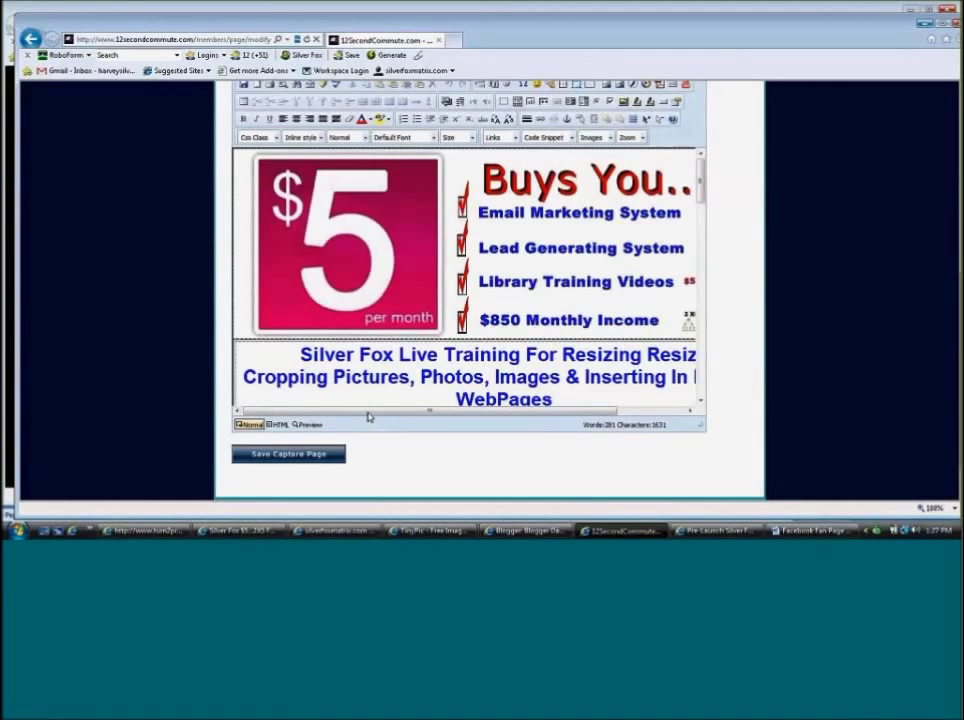
left_click(130, 530)
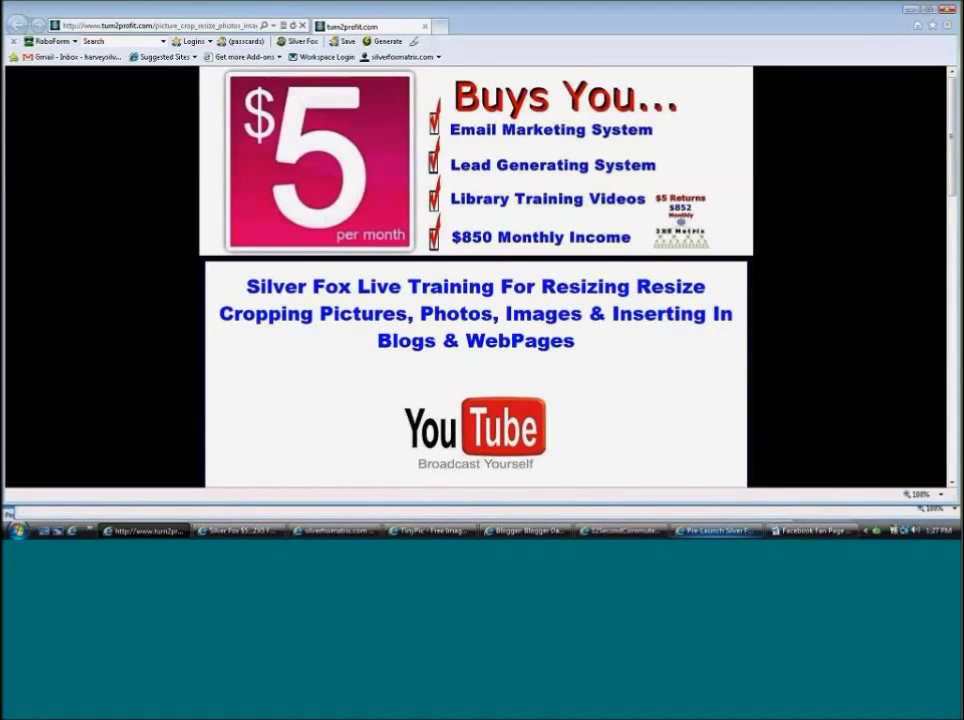
left_click(718, 530)
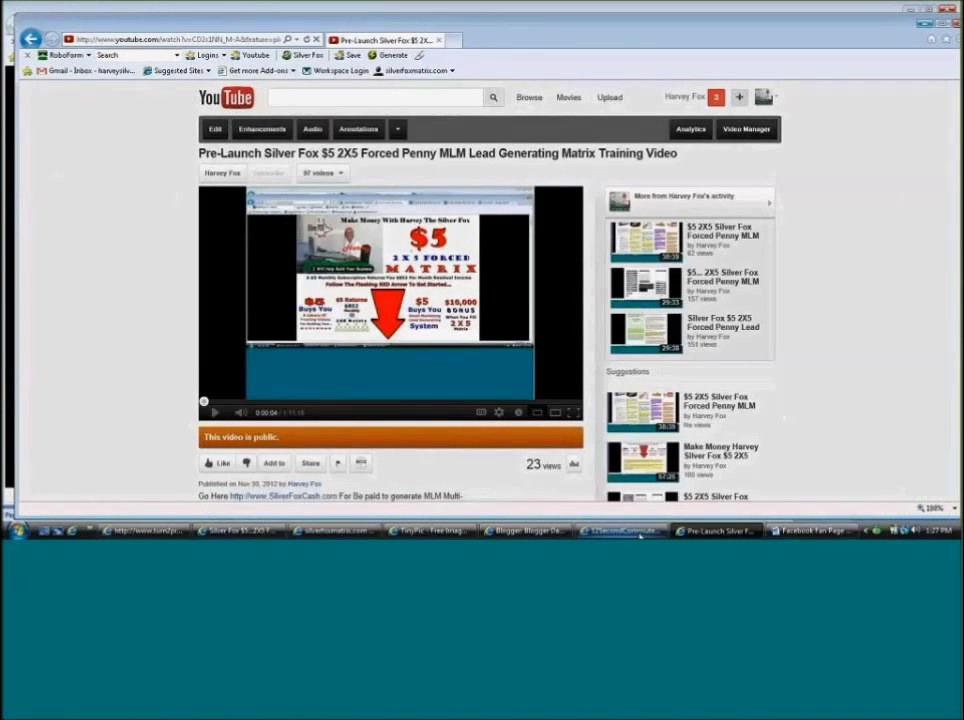
left_click(625, 530)
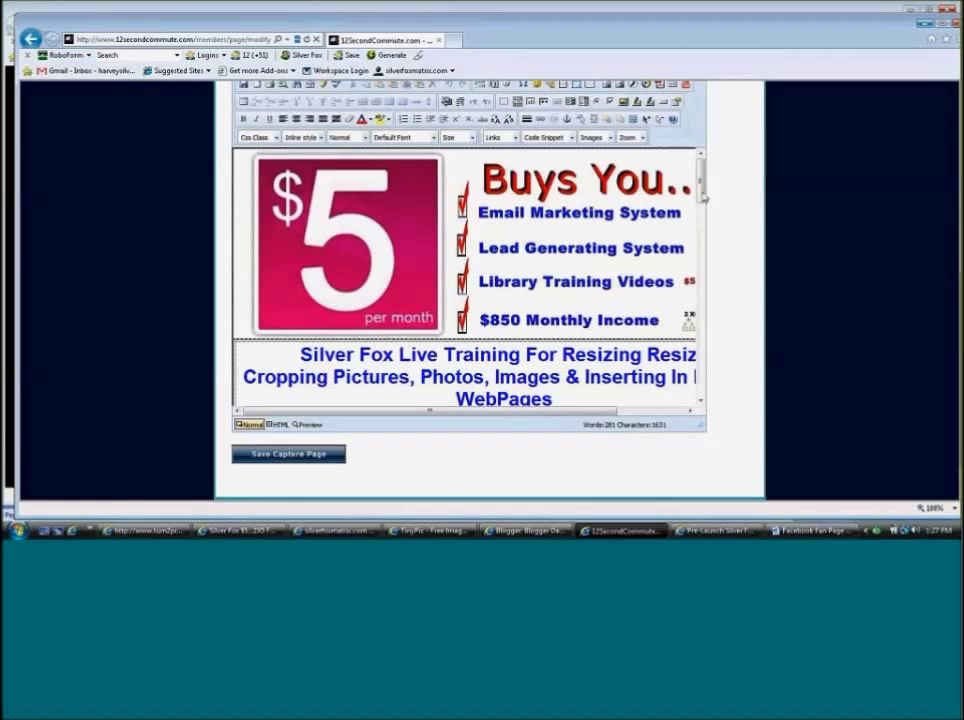
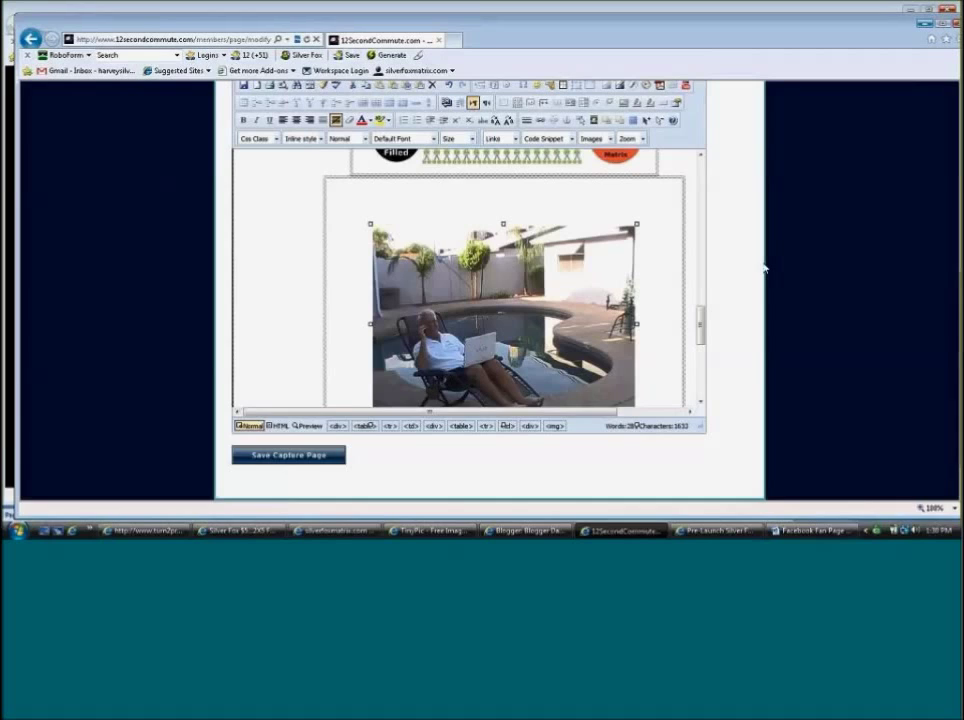
Shrink the pool photo below the forced matrix diagram proportionally in the capture page editor.
scroll(764, 268, "up", 1)
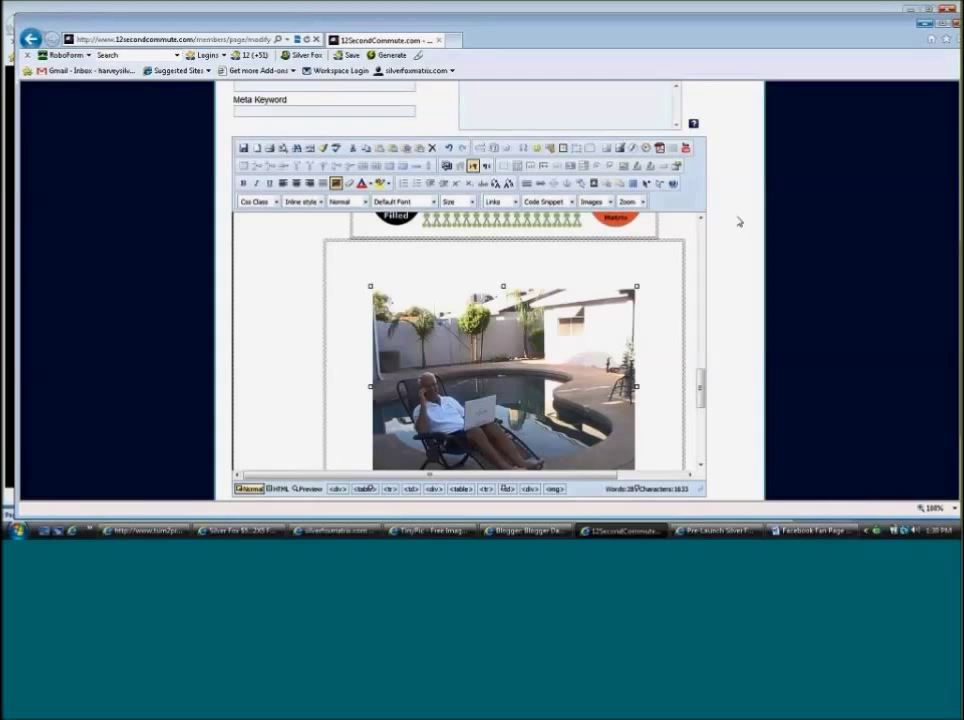
scroll(739, 223, "down", 1)
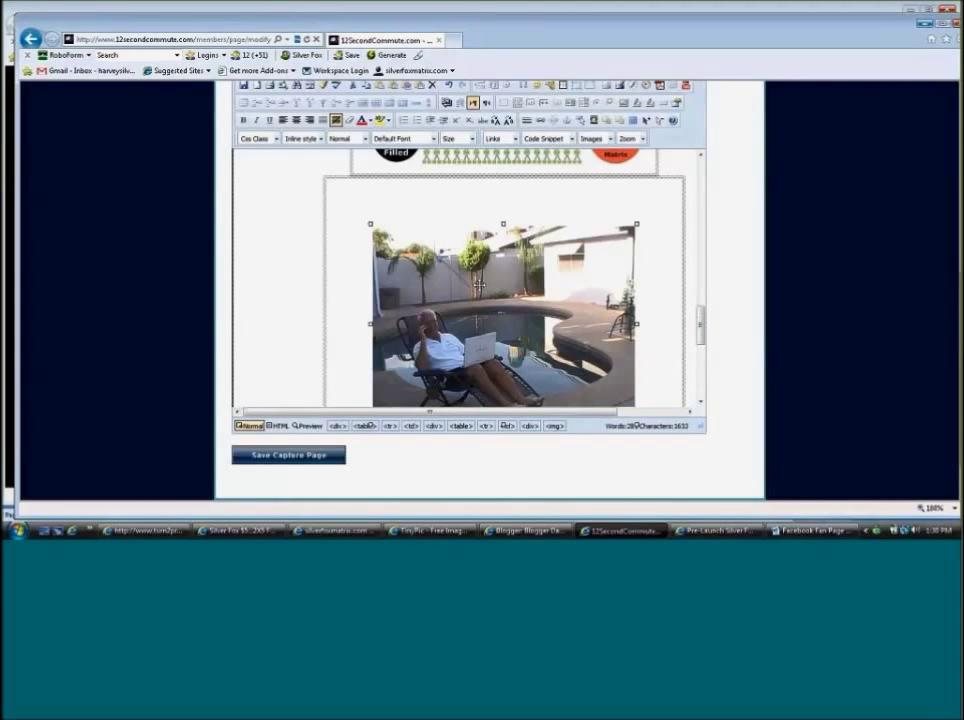
left_click_drag(370, 323, 403, 322)
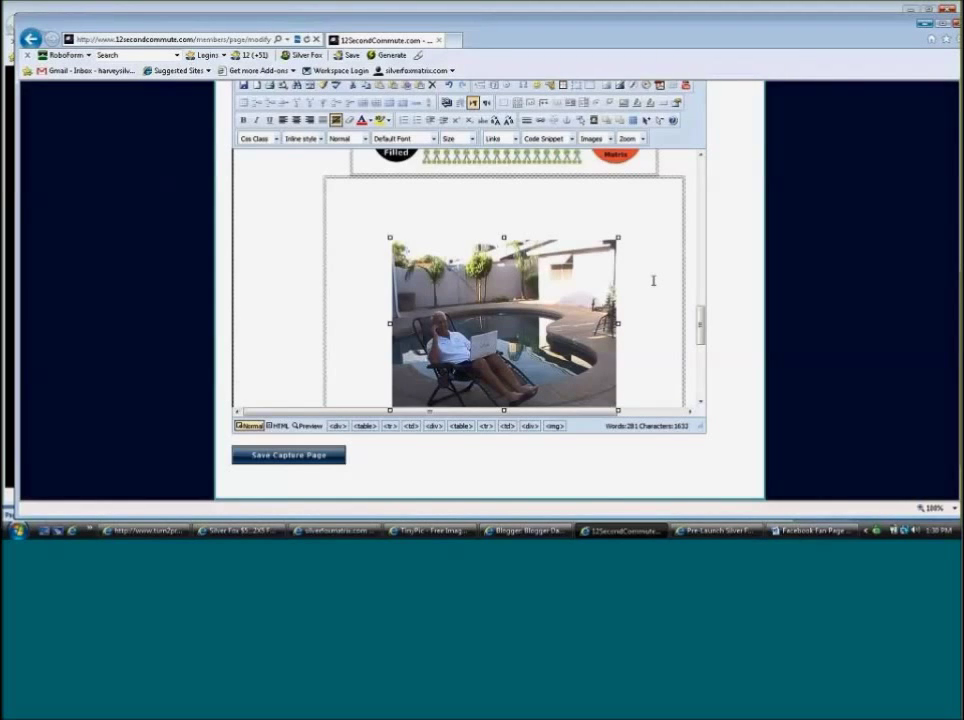
left_click(255, 535)
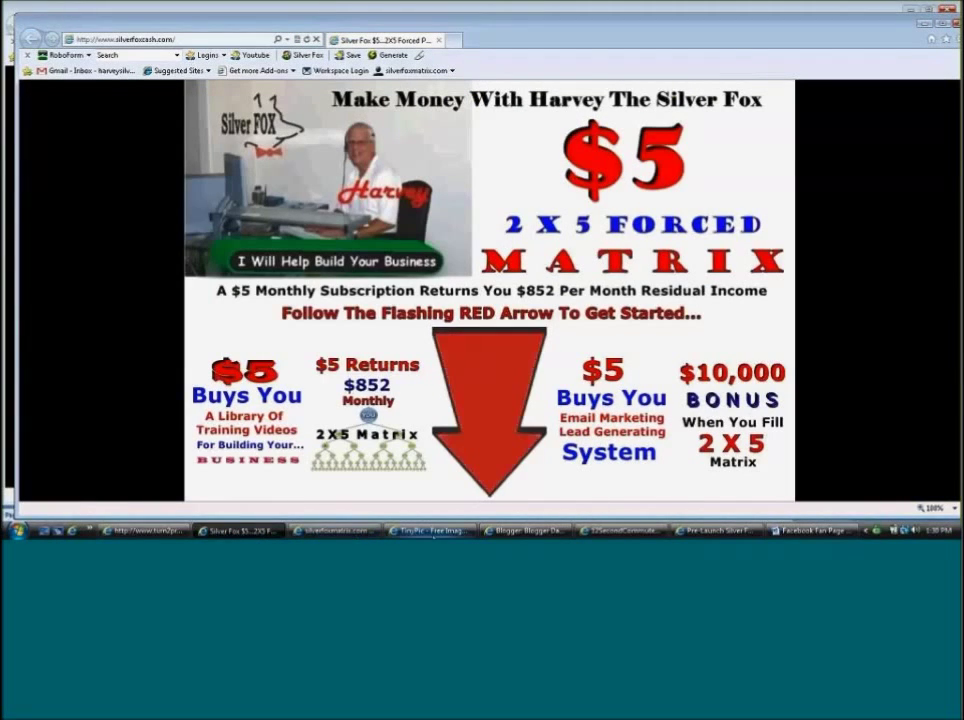
left_click(430, 531)
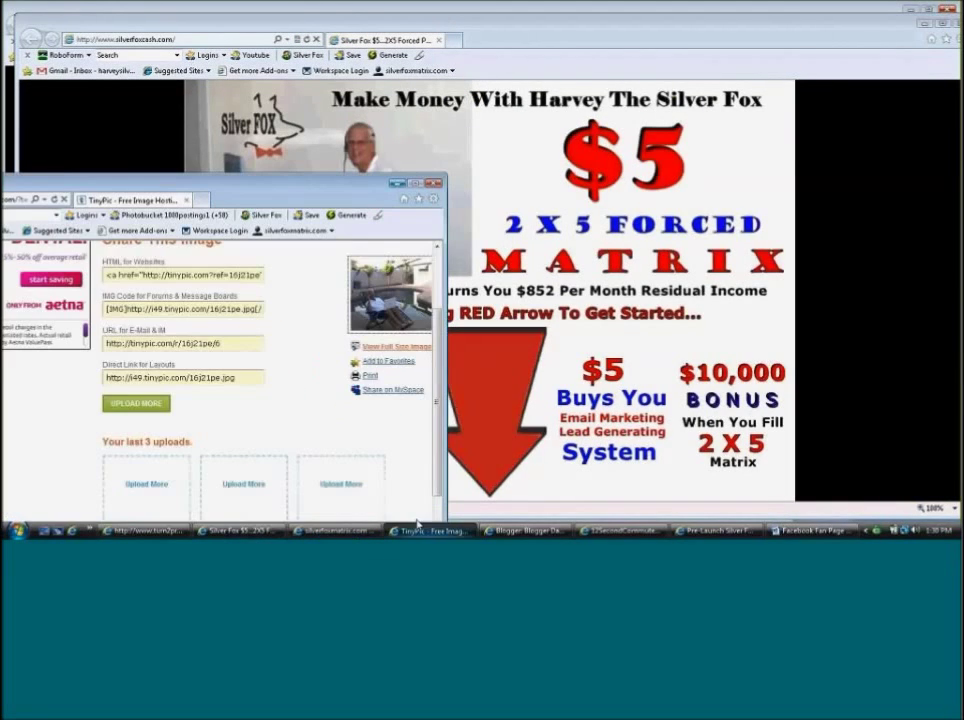
left_click(397, 183)
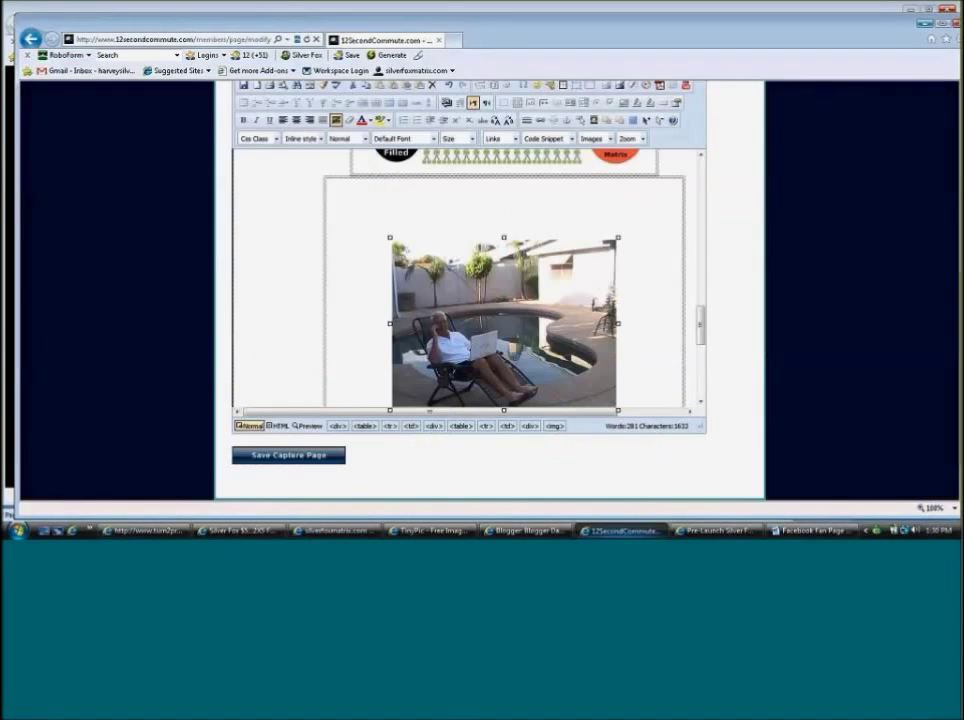
Return to the 12SecondCommute editor, view the whole resized pool photo, and save the capture page.
left_click(622, 531)
left_click_drag(700, 318, 701, 330)
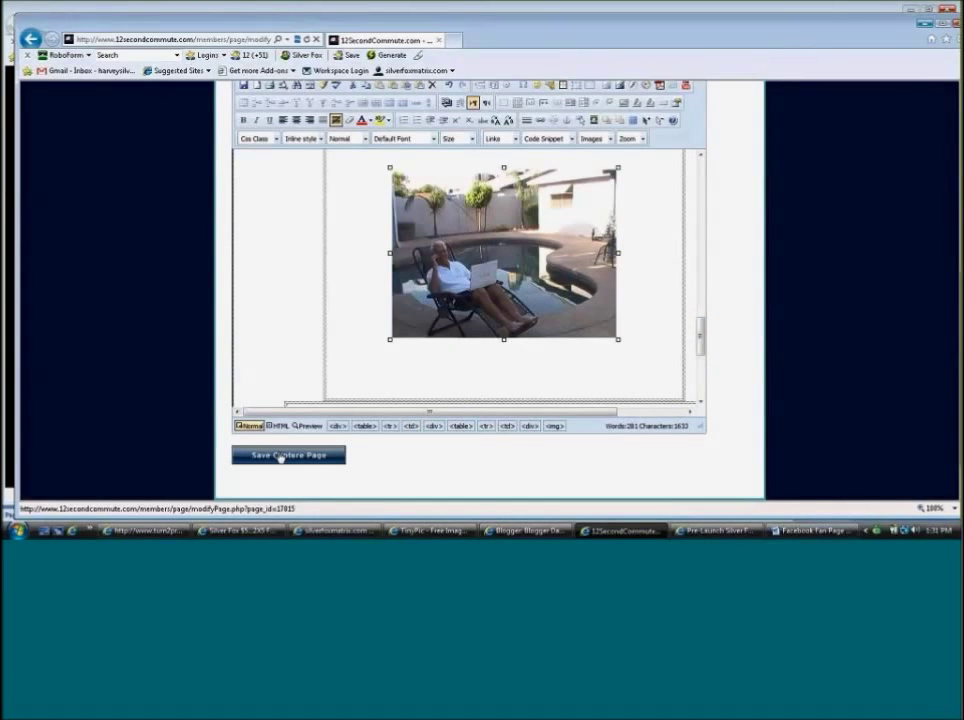
left_click(305, 459)
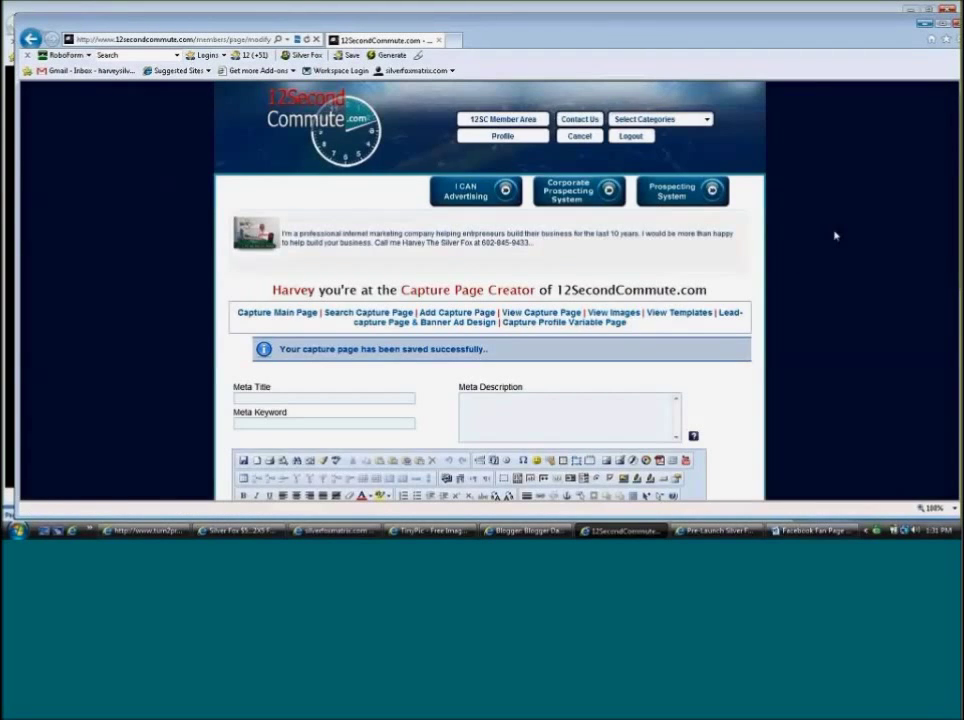
Review the saved capture page in the editor from the $5 header down to the pool photo.
scroll(835, 236, "down", 5)
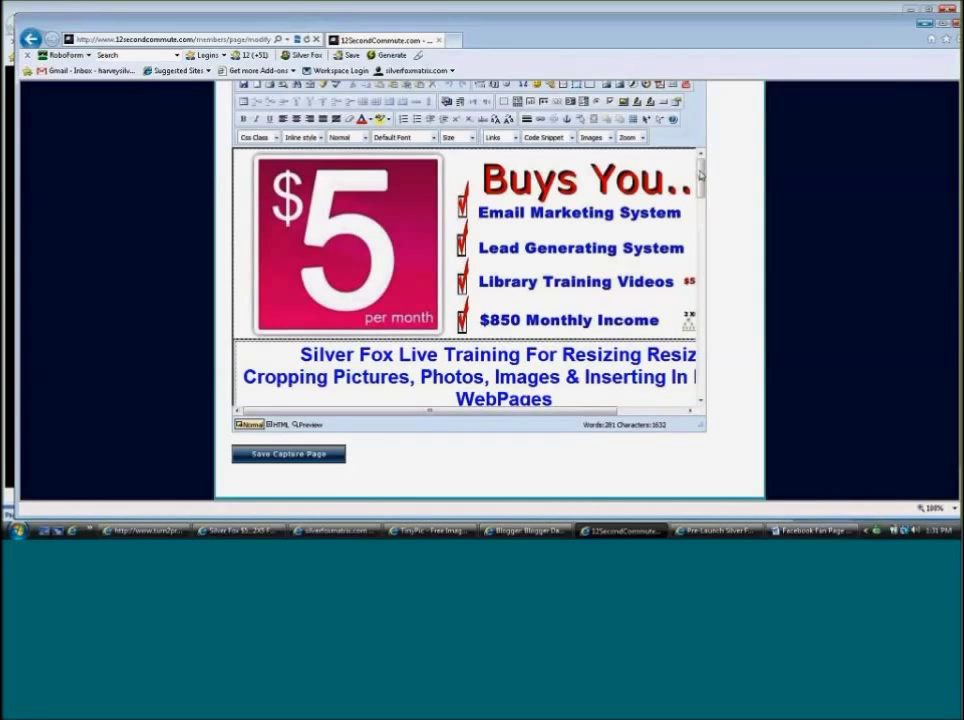
left_click_drag(701, 174, 703, 236)
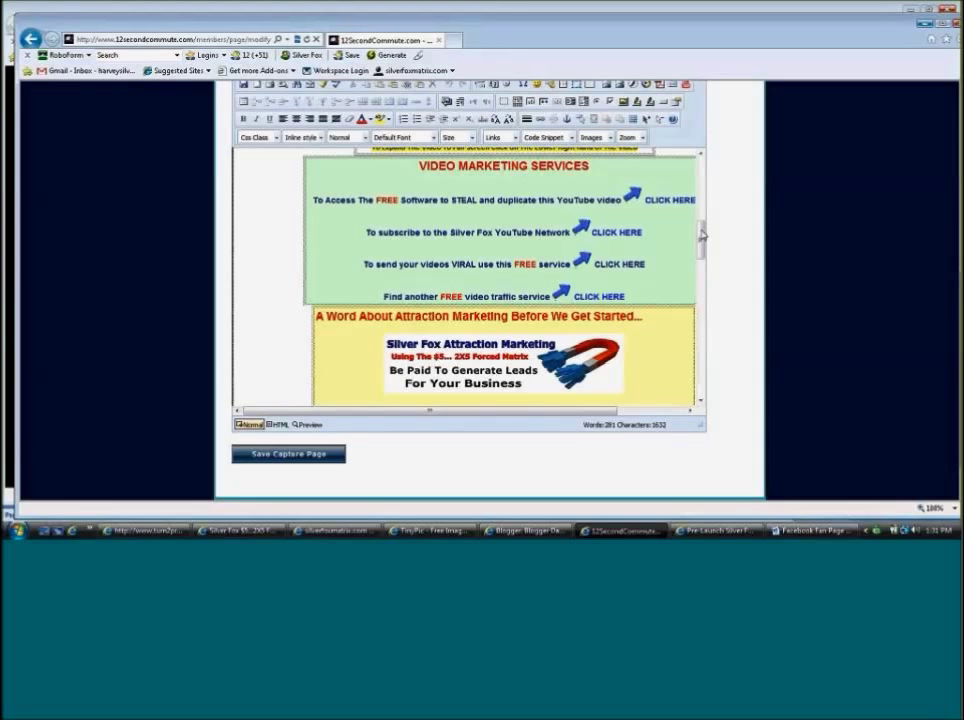
left_click_drag(701, 233, 710, 329)
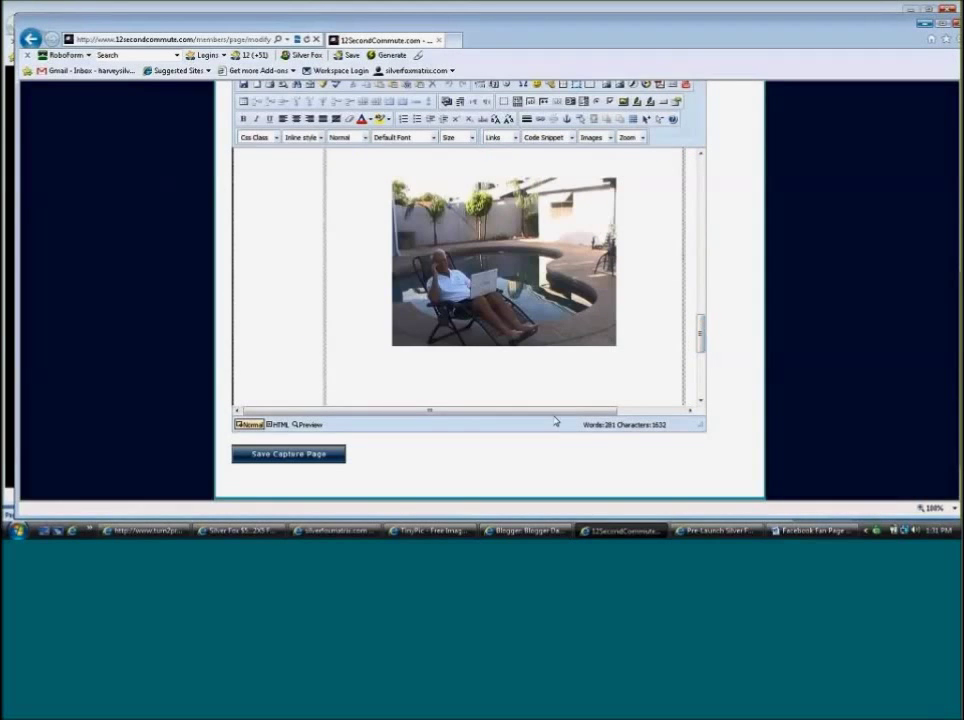
Switch to the published turn2profit page, reload it, and check the pool photo below the matrix diagram.
left_click(330, 531)
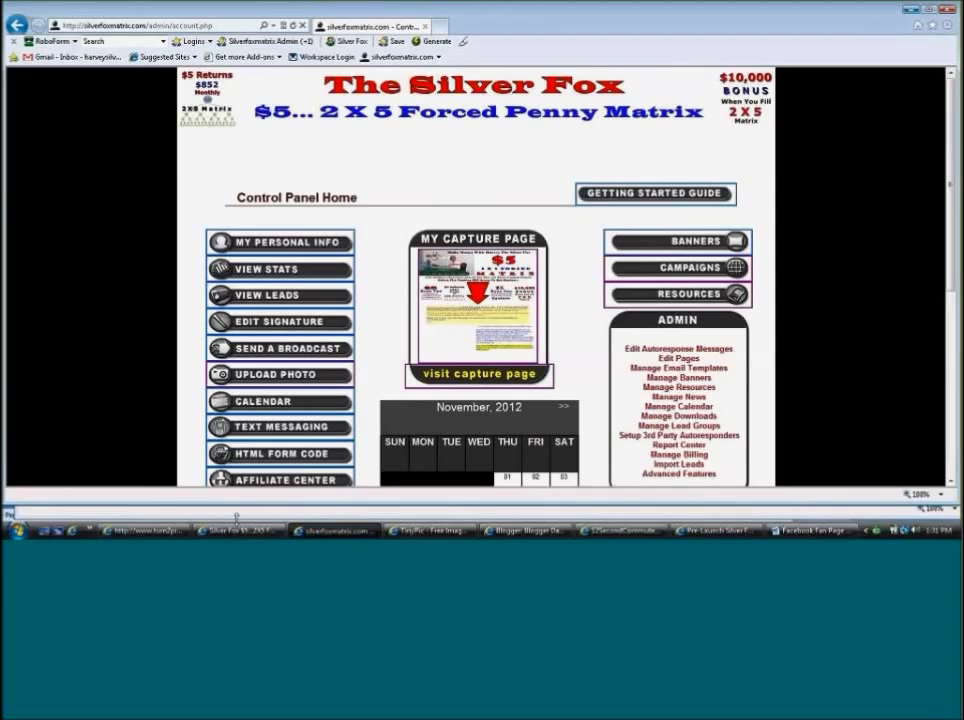
left_click(240, 531)
left_click(168, 532)
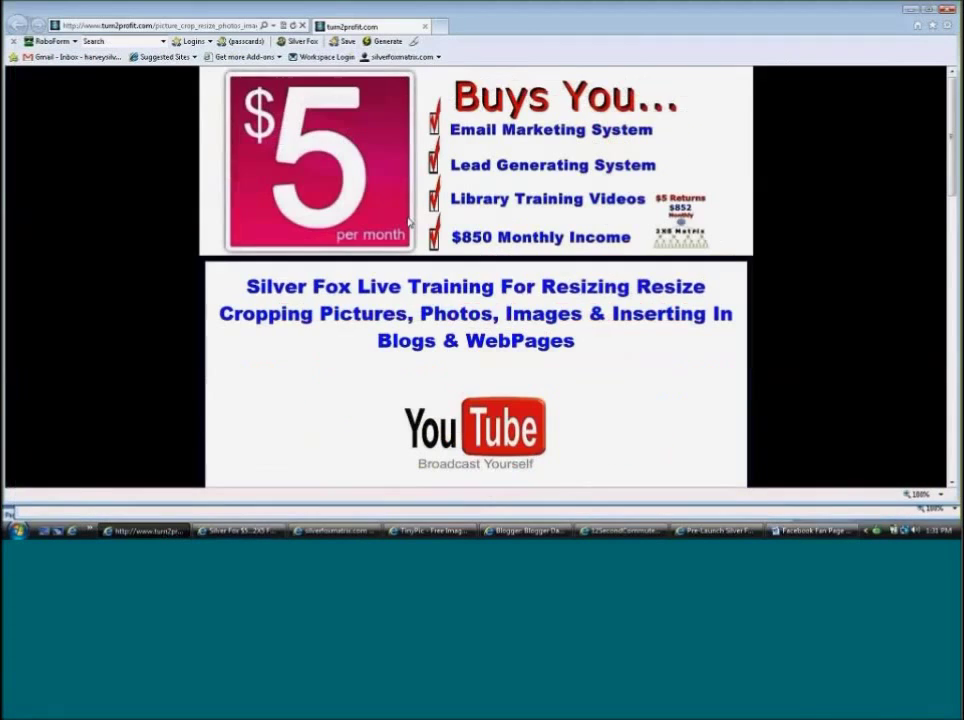
scroll(704, 167, "down", 1)
scroll(704, 167, "down", 10)
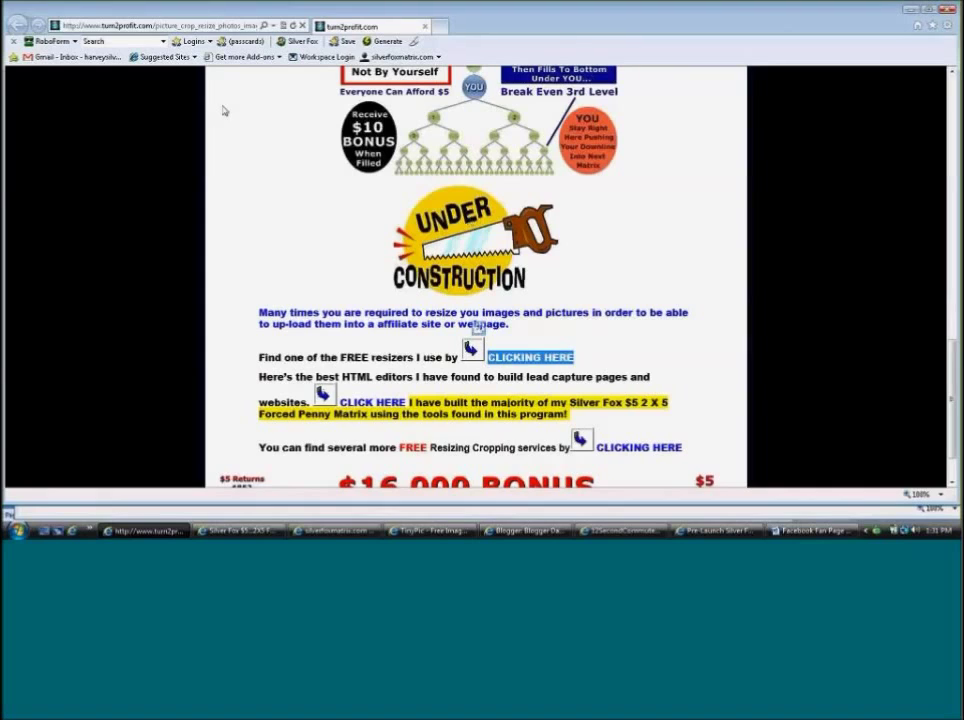
left_click(293, 26)
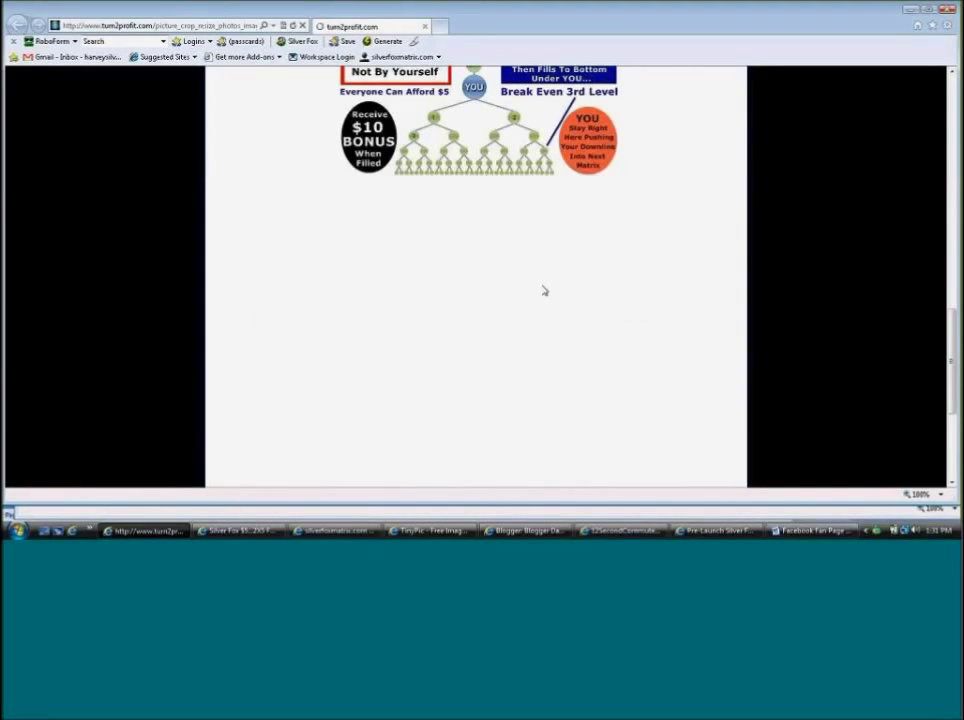
scroll(631, 264, "down", 3)
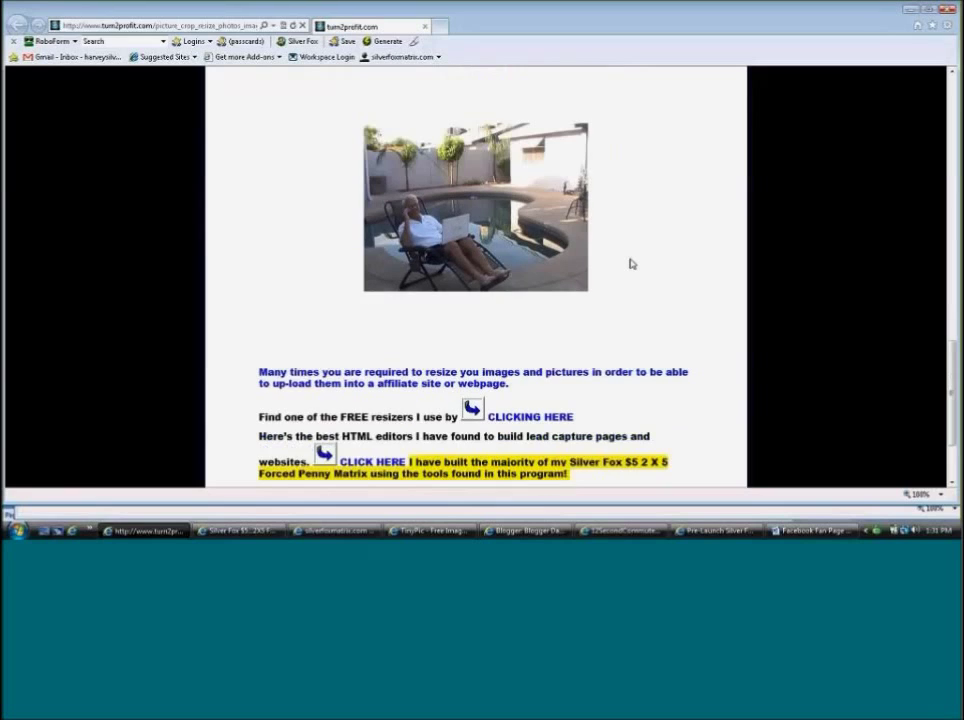
scroll(631, 264, "up", 1)
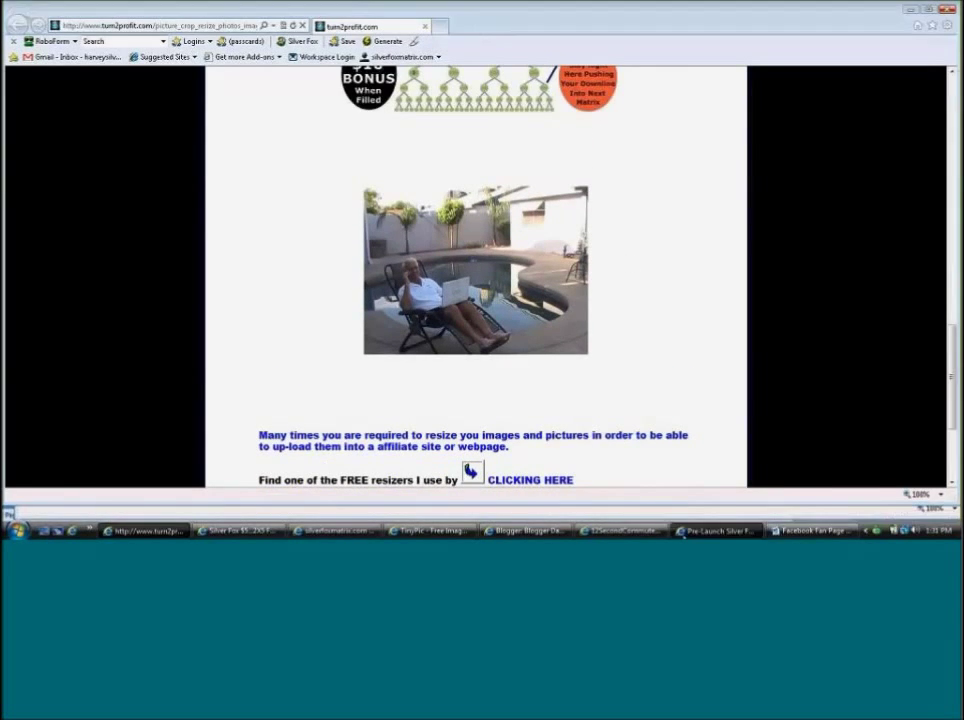
Switch back to the 12SecondCommute editor and examine the pool photo, matrix diagram, video services and YouTube sections.
left_click(715, 530)
left_click(625, 530)
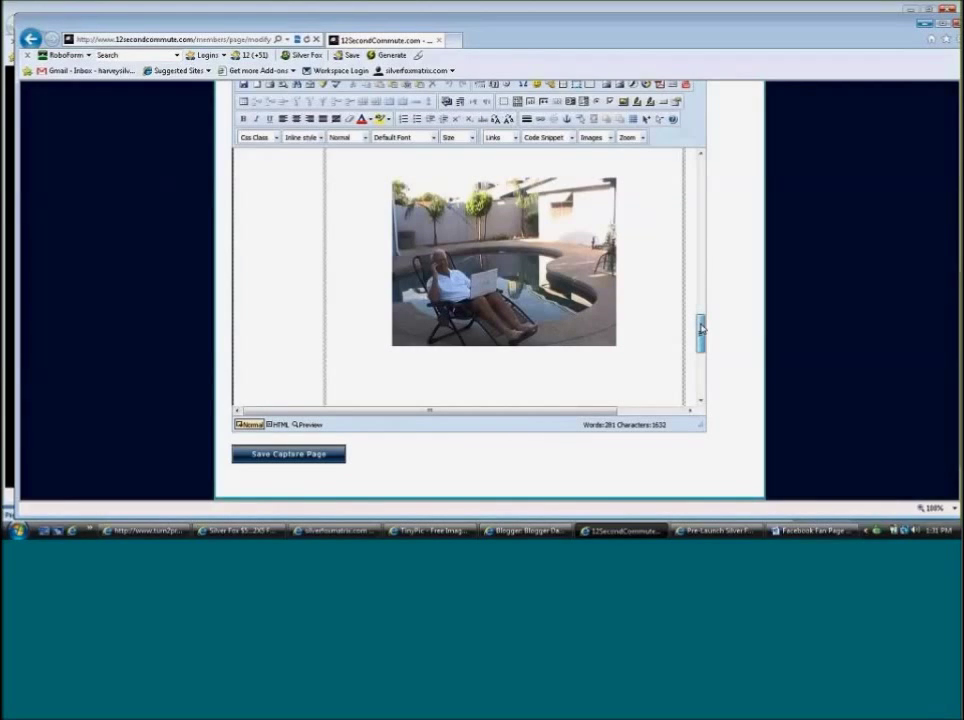
scroll(699, 332, "down", 1)
left_click_drag(703, 337, 703, 335)
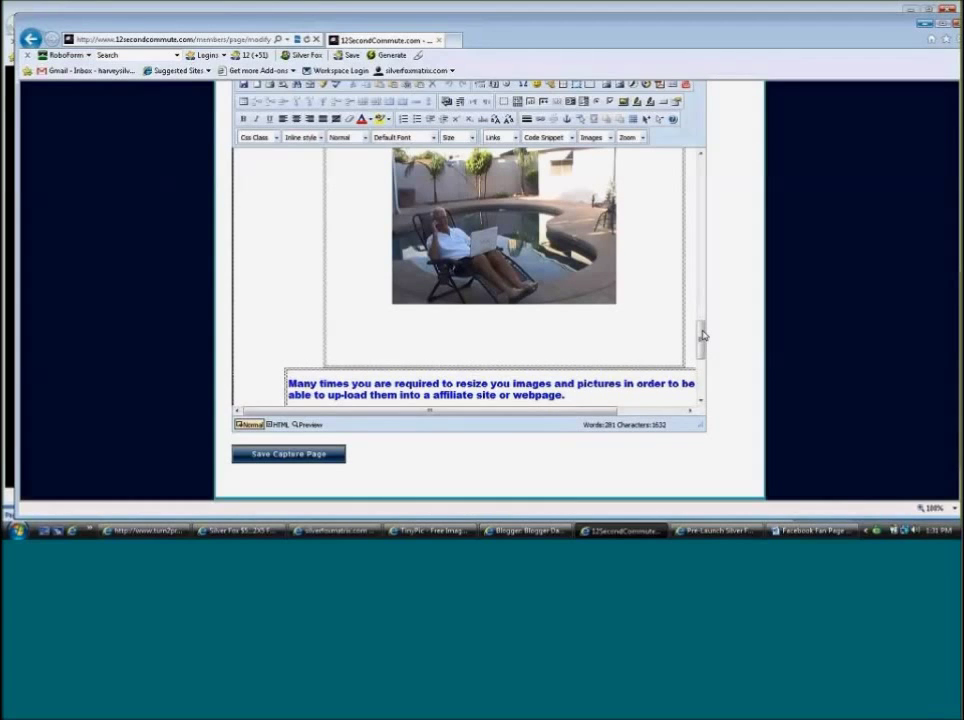
left_click_drag(701, 327, 704, 209)
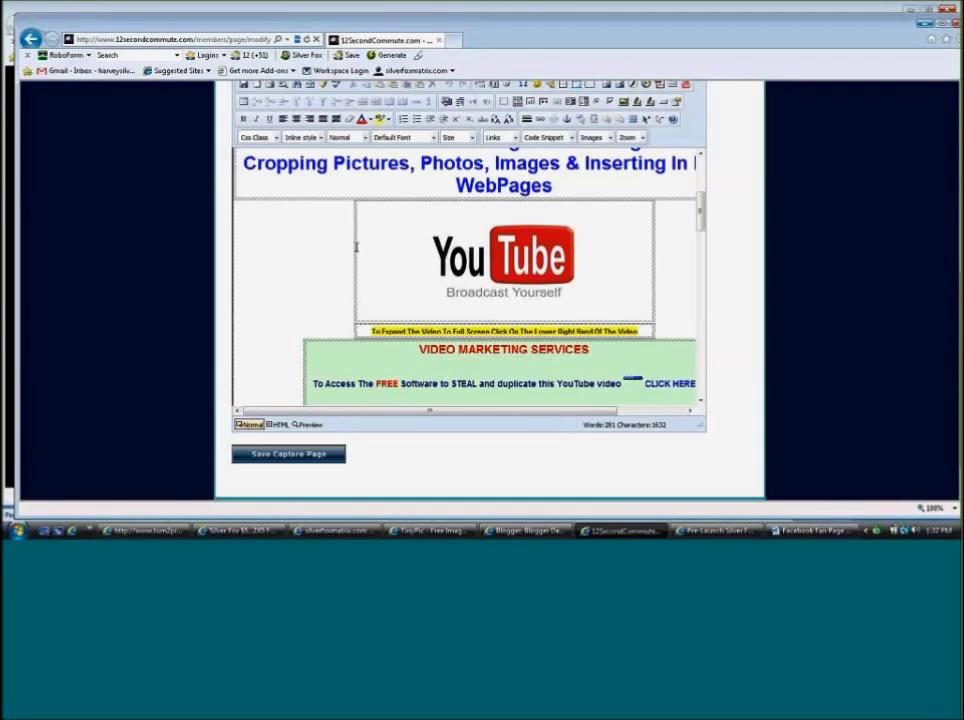
scroll(316, 262, "down", 10)
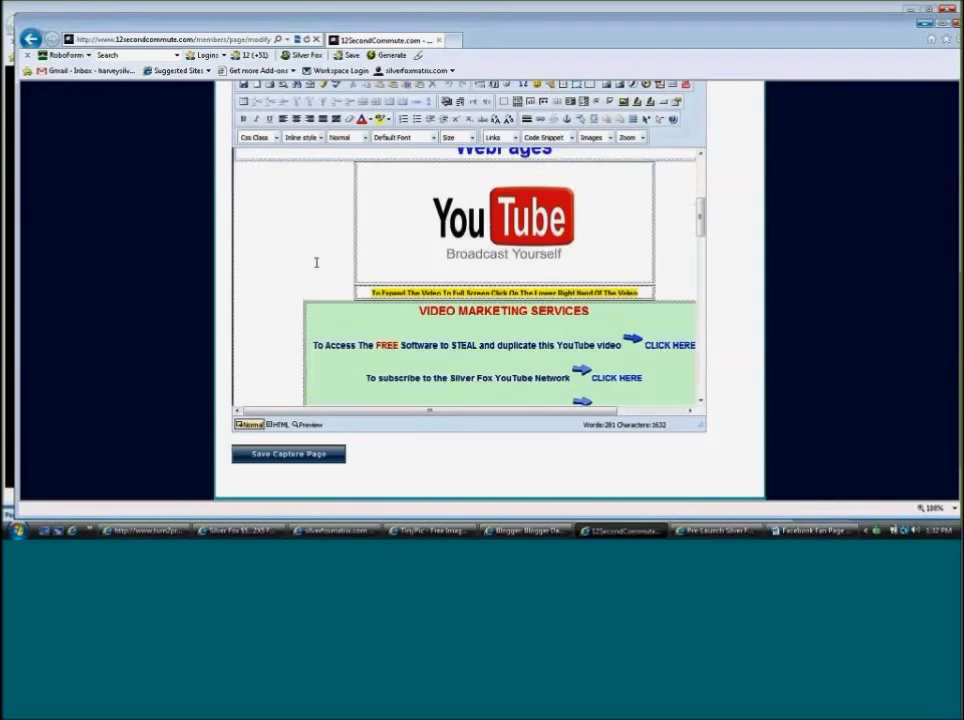
scroll(316, 262, "down", 7)
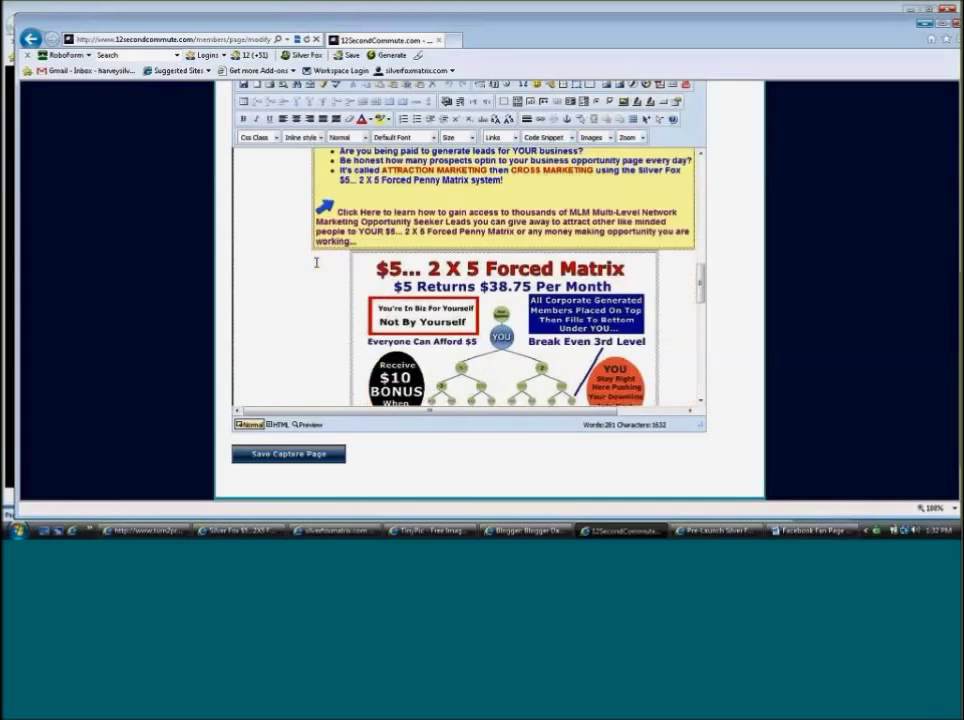
scroll(316, 262, "up", 7)
scroll(316, 262, "up", 10)
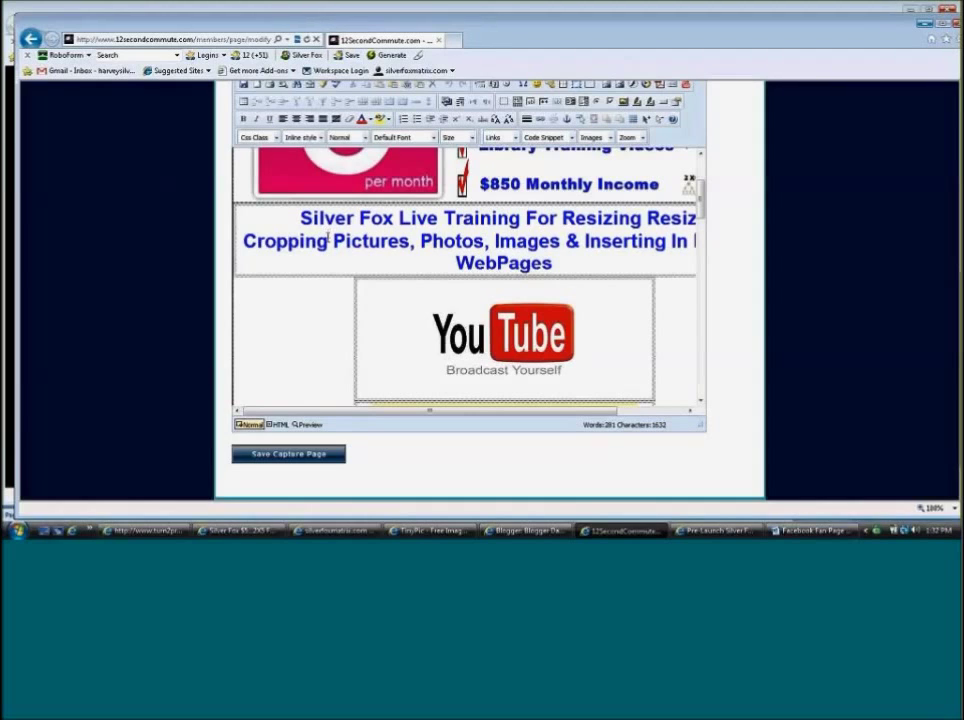
Copy the blue Silver Fox Live Training heading from the page body into the Meta Title field.
scroll(320, 232, "up", 5)
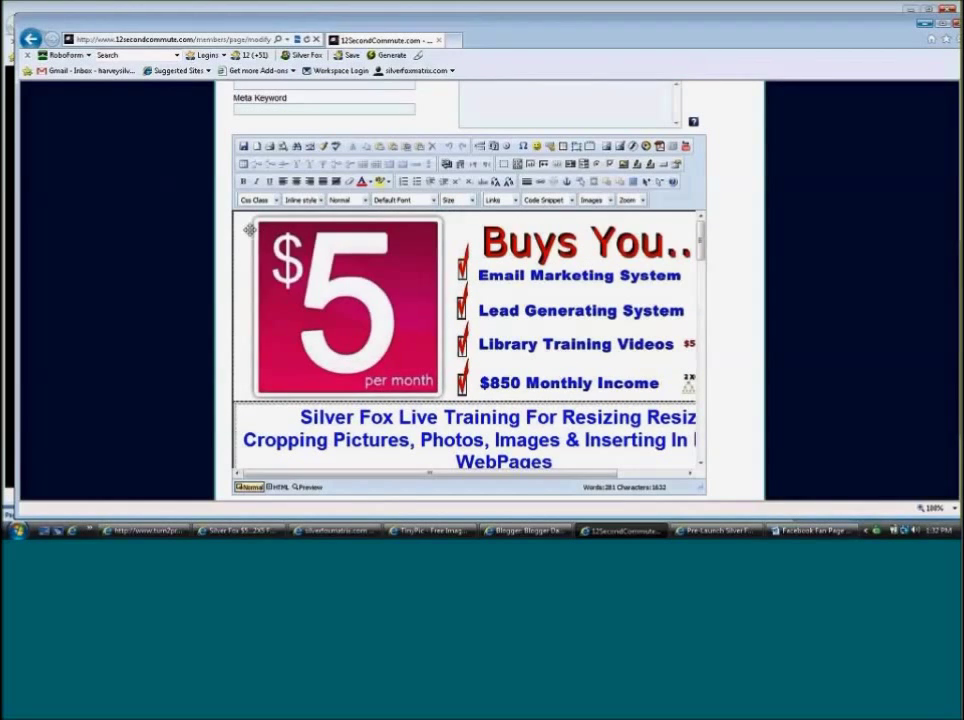
scroll(242, 252, "down", 1)
scroll(242, 252, "down", 3)
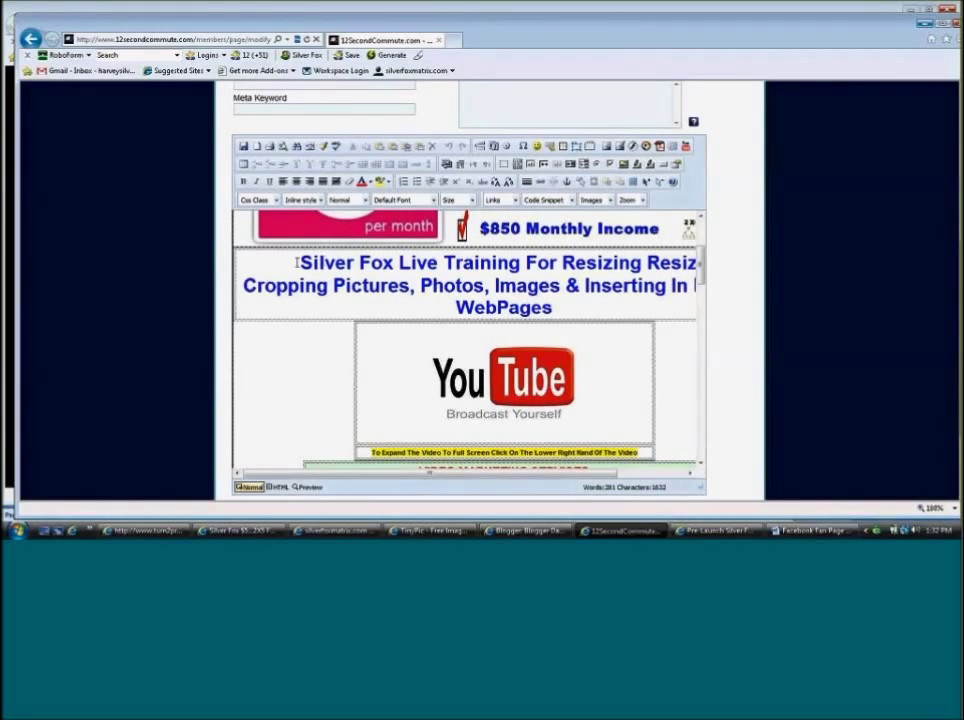
scroll(296, 263, "up", 1)
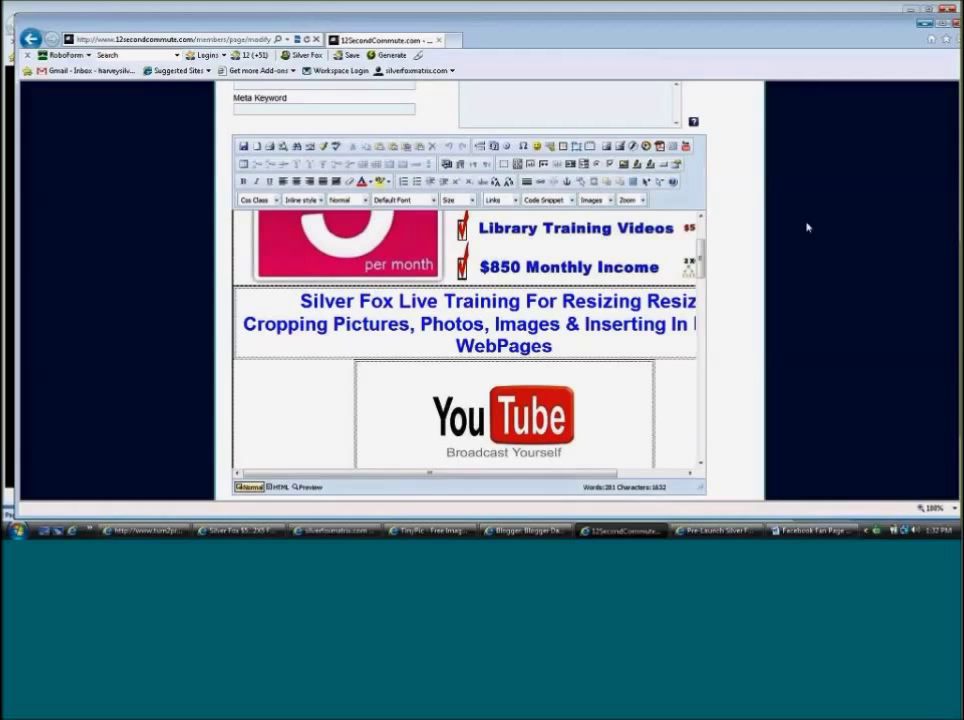
scroll(743, 231, "up", 1)
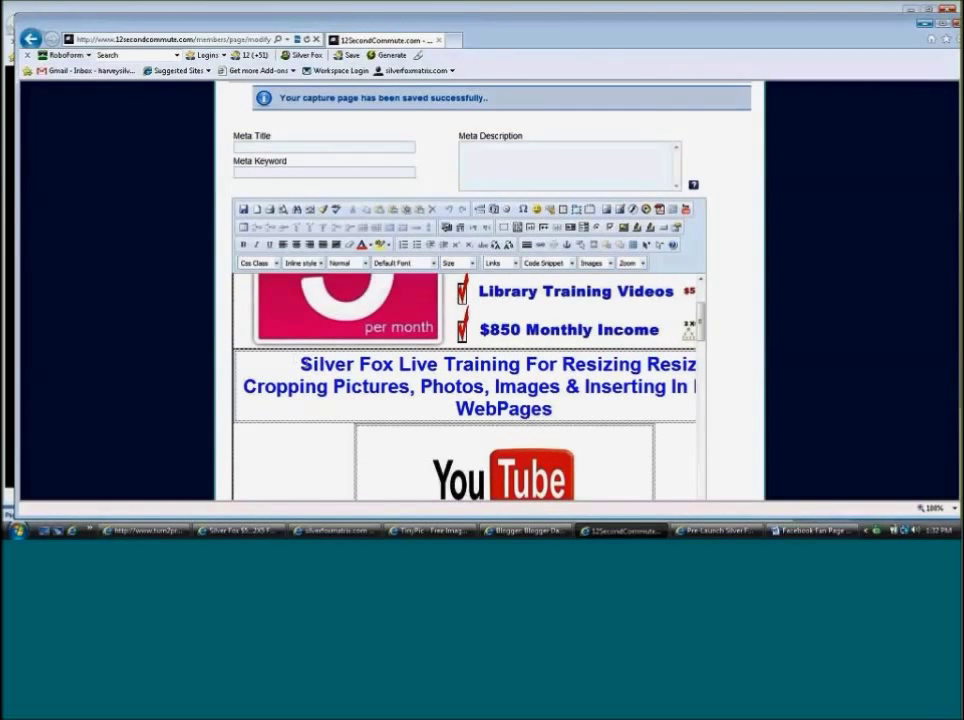
left_click_drag(299, 364, 581, 404)
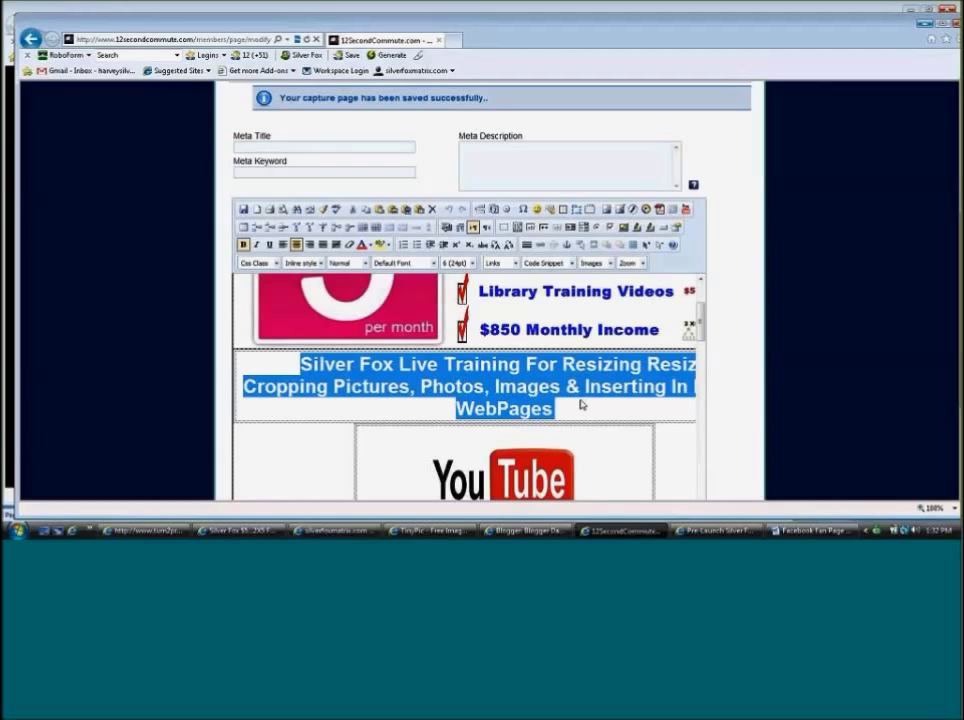
left_click(263, 148)
key("ctrl+v")
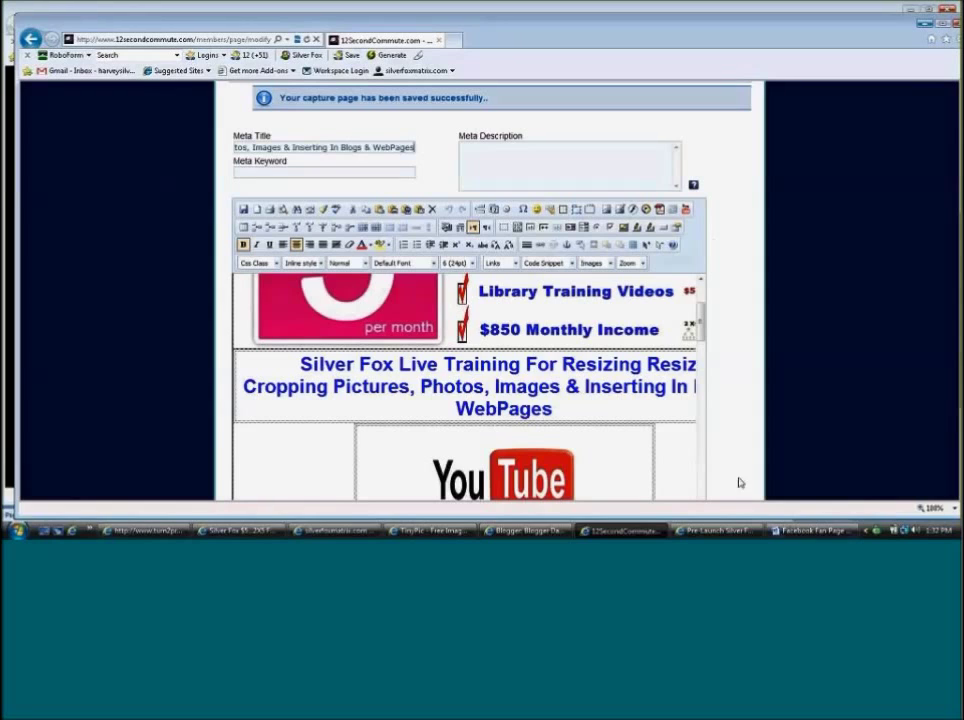
Copy the tag list starting with Penny Matrix from the Facebook Fan Page Project document in Word into the capture page's Meta Keyword field.
key("alt+Tab")
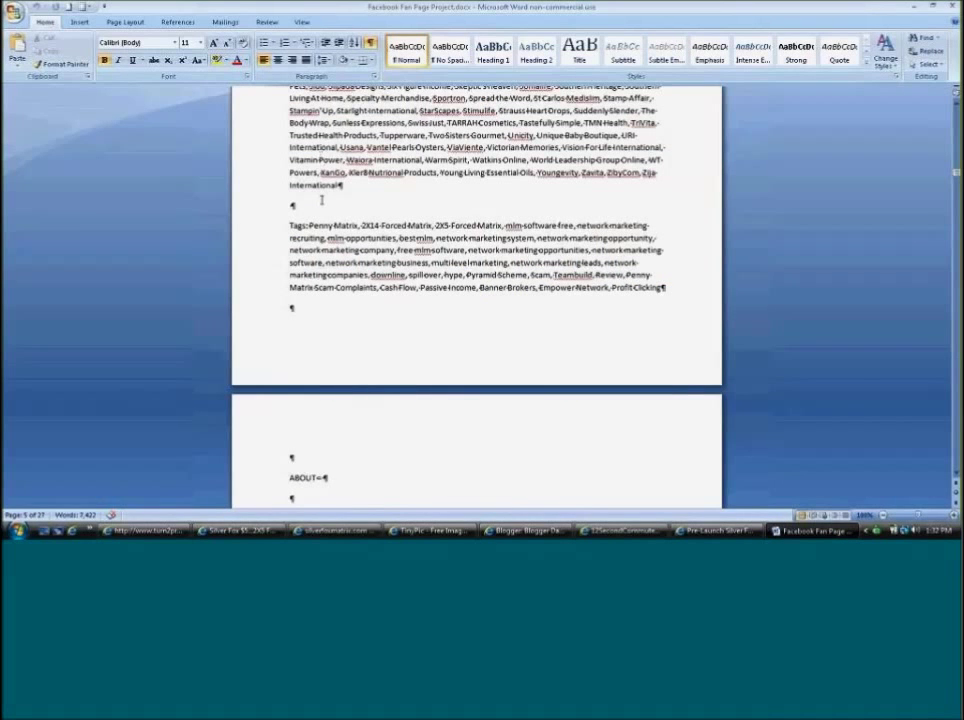
left_click_drag(311, 225, 660, 288)
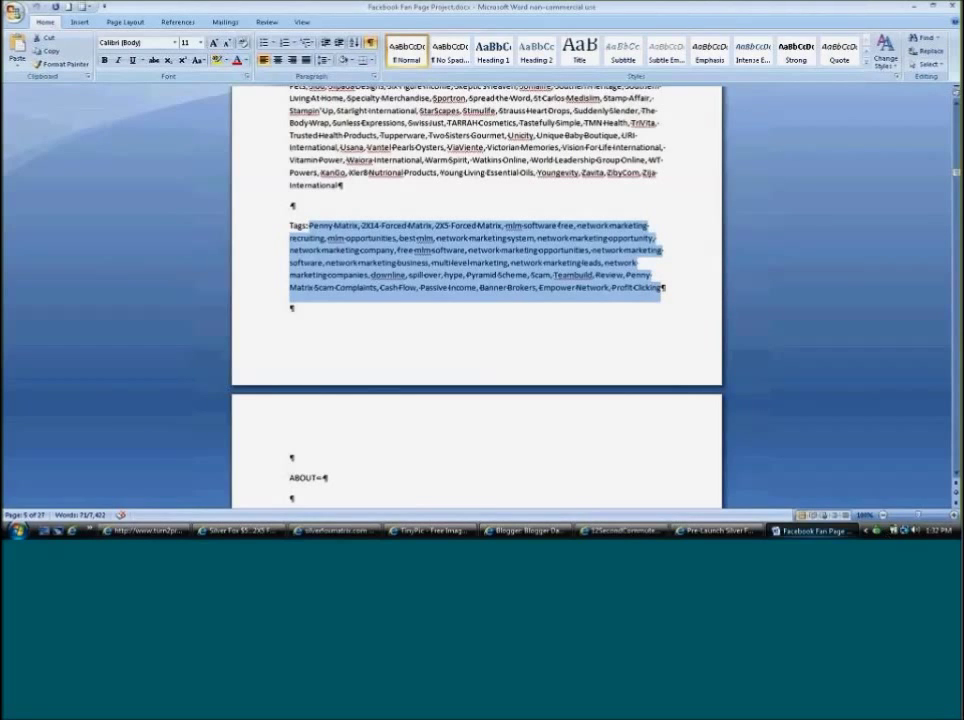
key("alt+Tab")
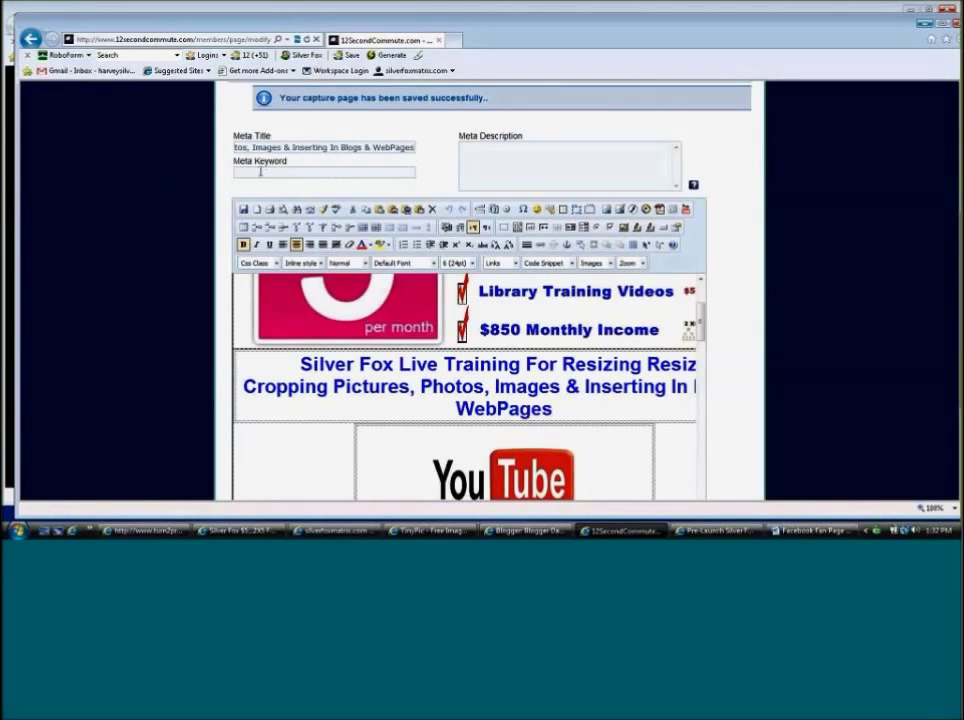
left_click(260, 170)
key("ctrl+v")
scroll(260, 170, "down", 1)
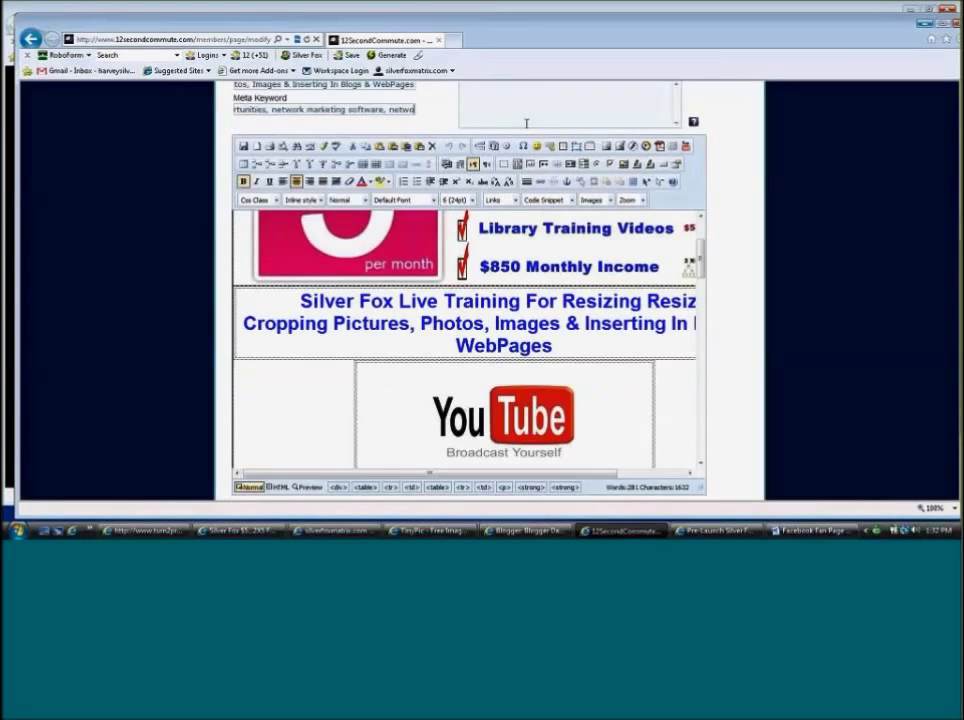
scroll(682, 198, "up", 2)
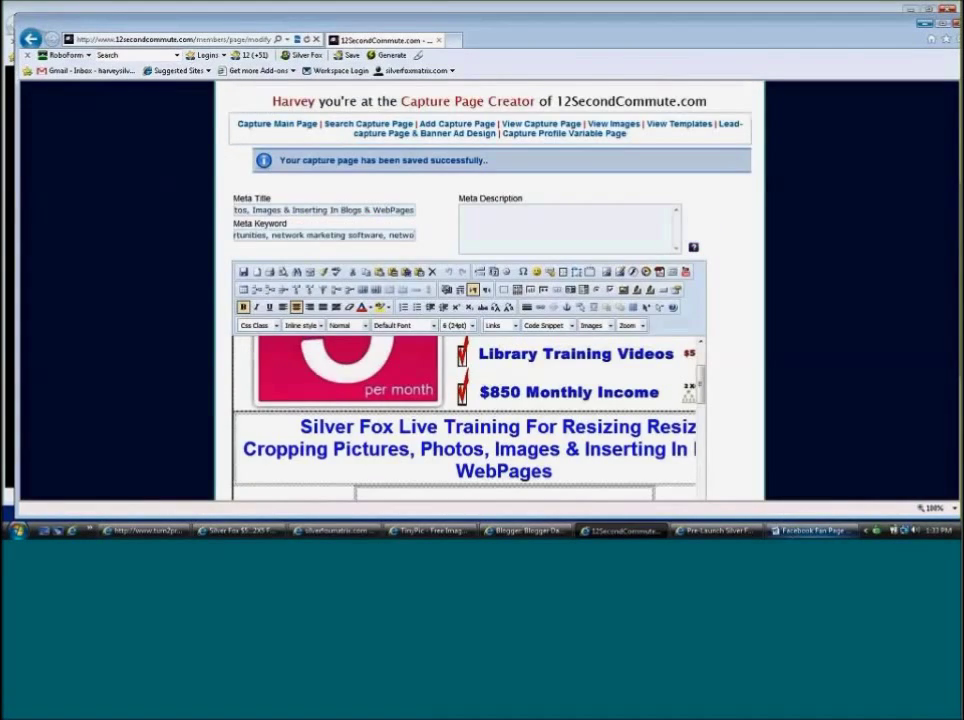
Copy the Word passage from "How can that be good?" through the 2 X 5 Forced Matrix example into the capture page's Meta Description field.
key("alt+Tab")
scroll(540, 288, "up", 5)
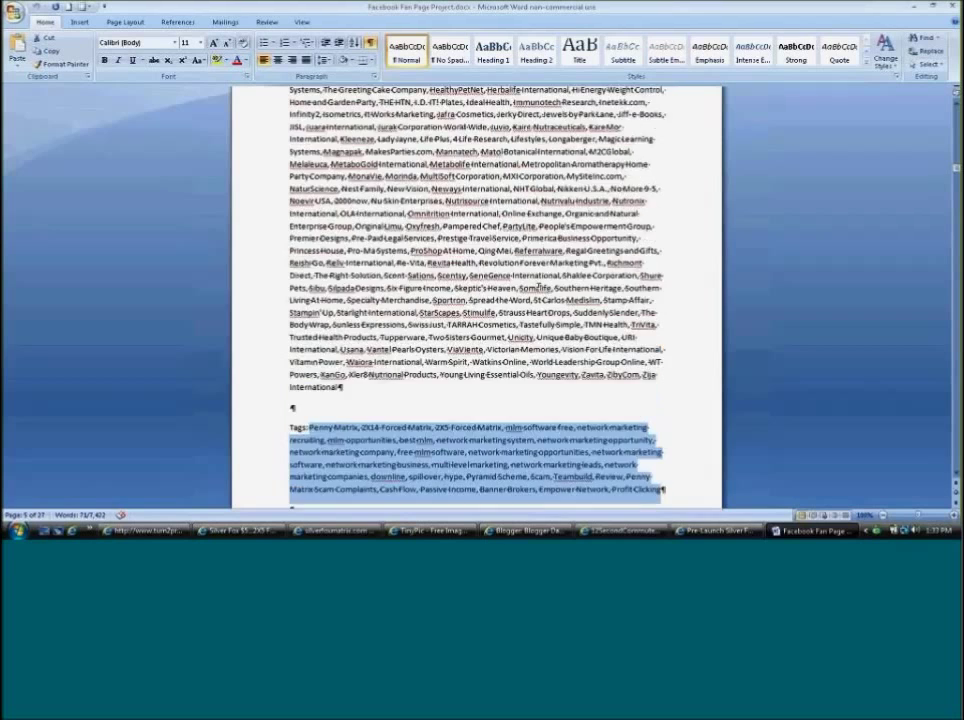
scroll(540, 288, "up", 3)
left_click_drag(289, 131, 433, 267)
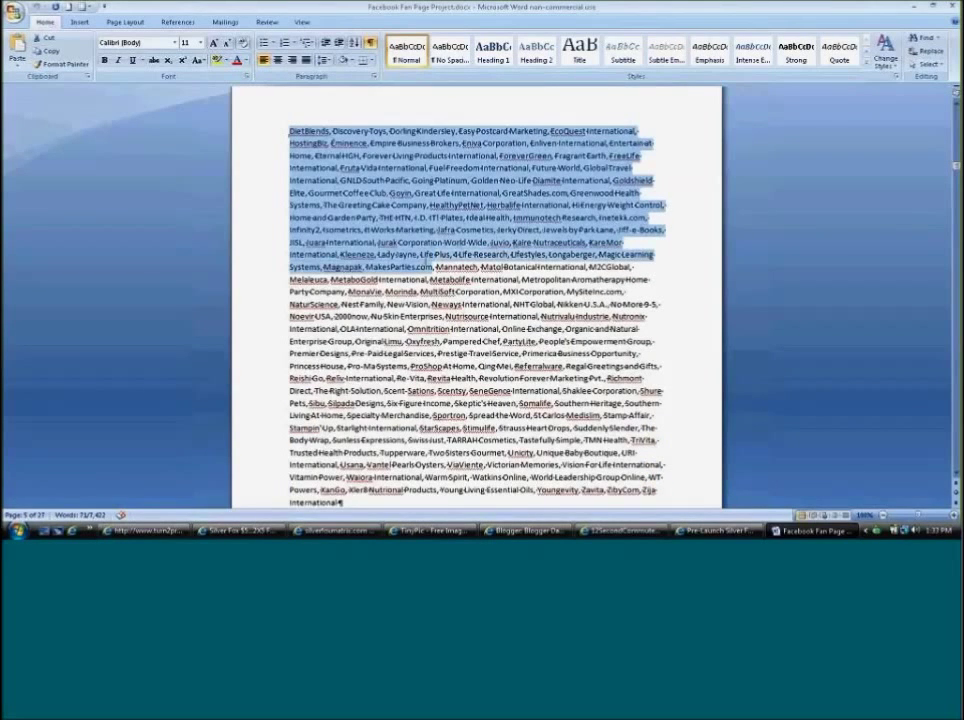
scroll(426, 267, "up", 8)
scroll(425, 261, "down", 20)
scroll(425, 261, "down", 7)
scroll(405, 227, "up", 2)
left_click_drag(291, 153, 418, 305)
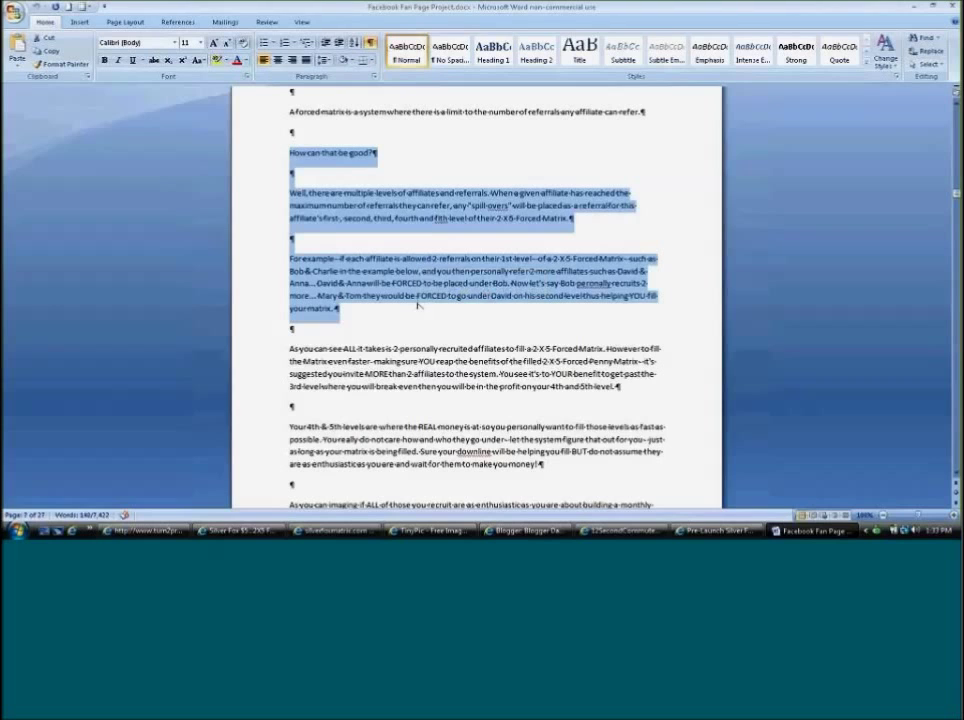
key("alt+Tab")
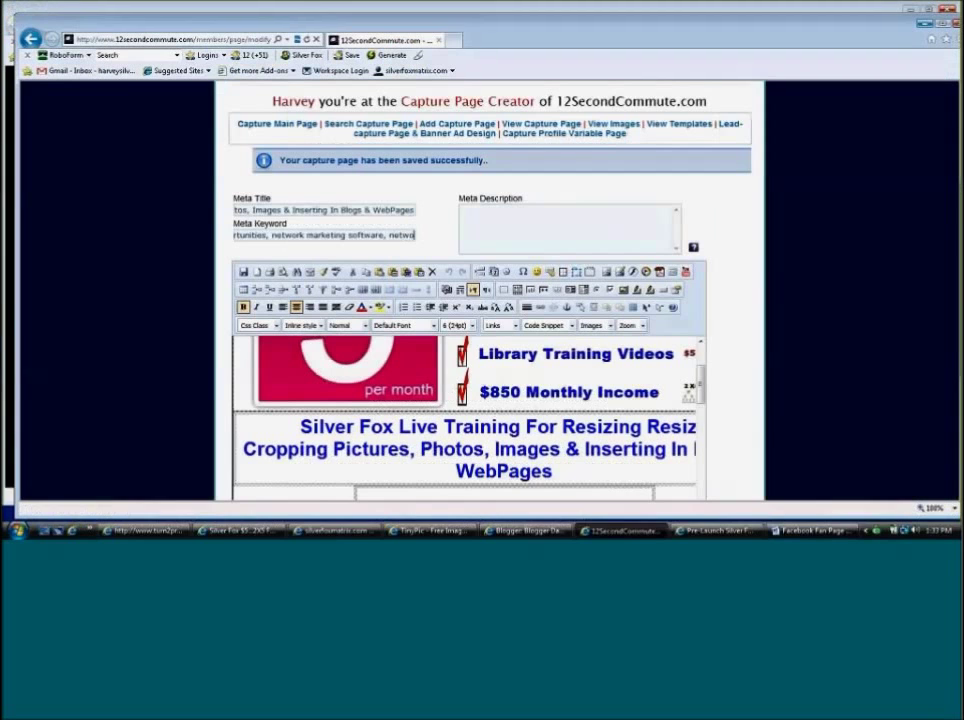
left_click(510, 221)
key("ctrl+v")
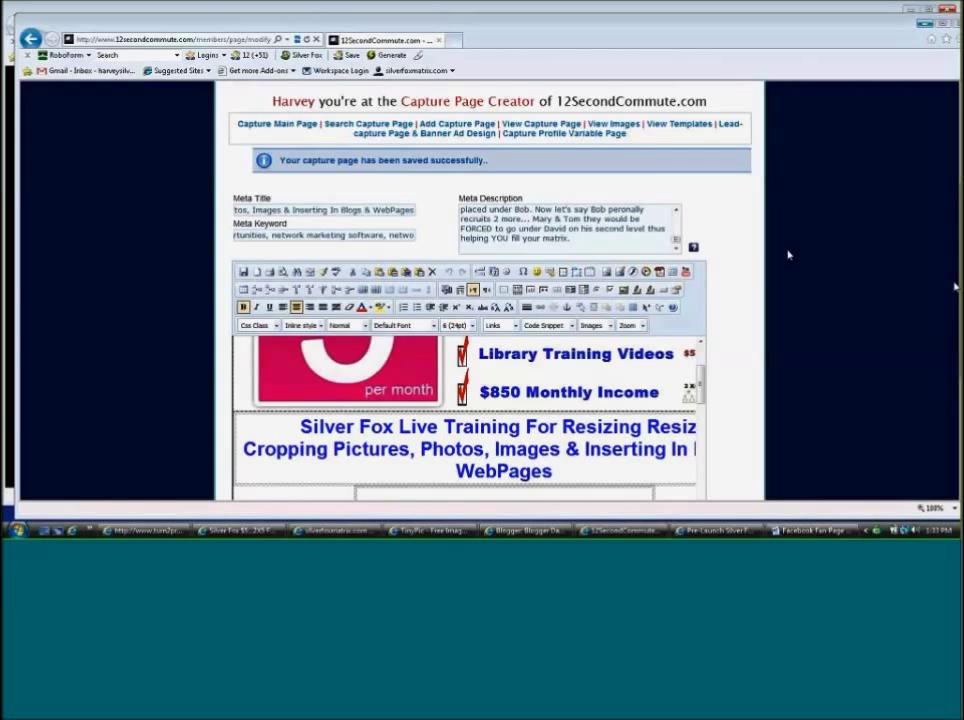
Save the capture page and review the stored meta title, keywords and description against the page heading.
scroll(738, 269, "down", 5)
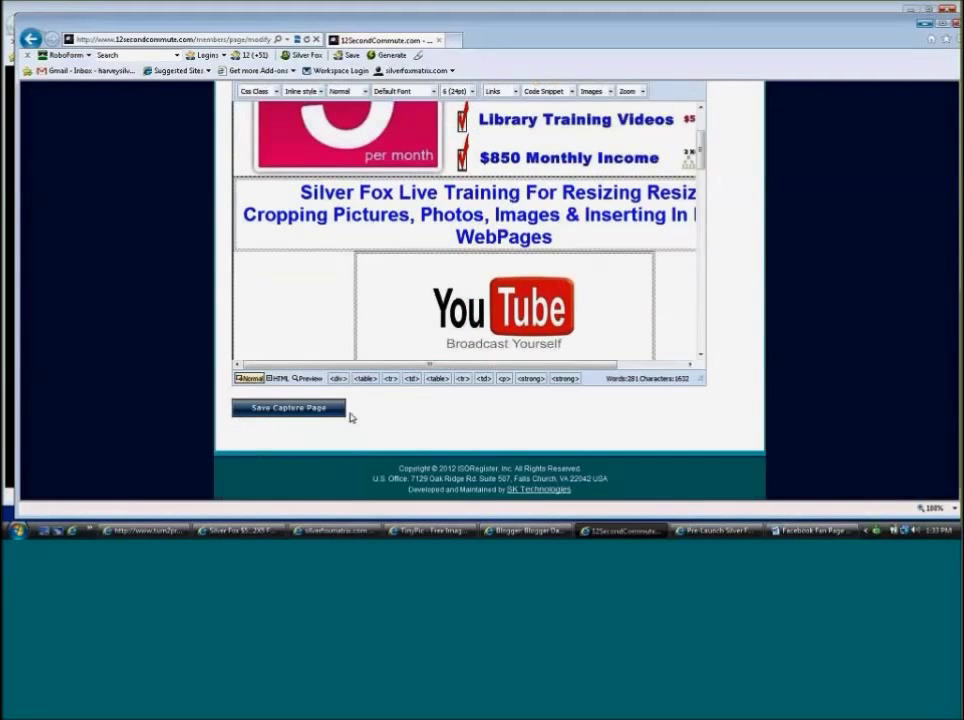
left_click(308, 410)
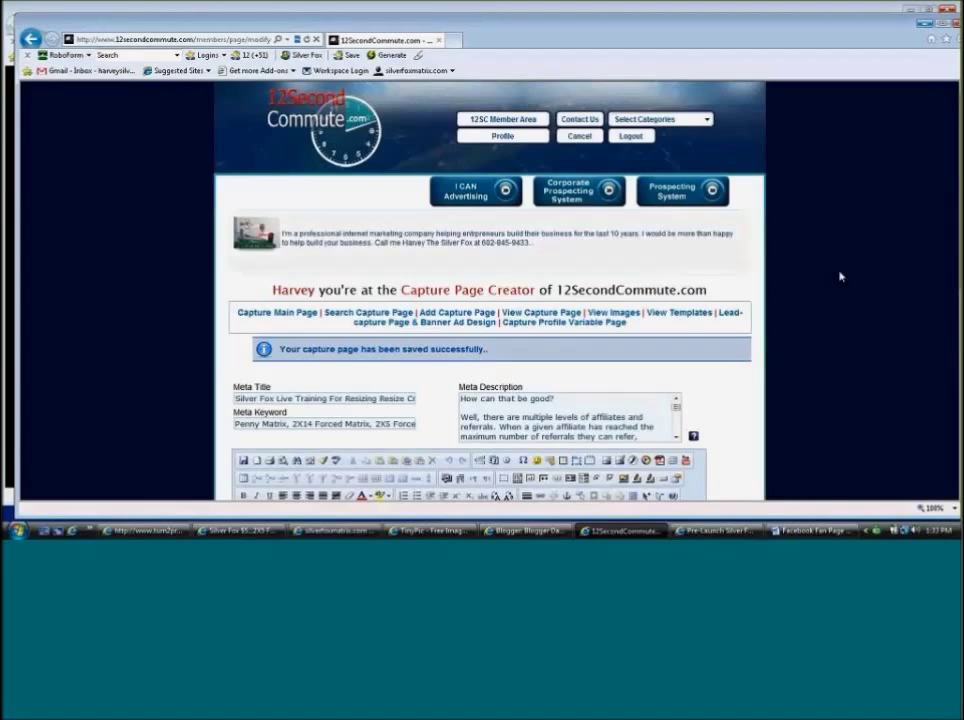
scroll(830, 270, "down", 3)
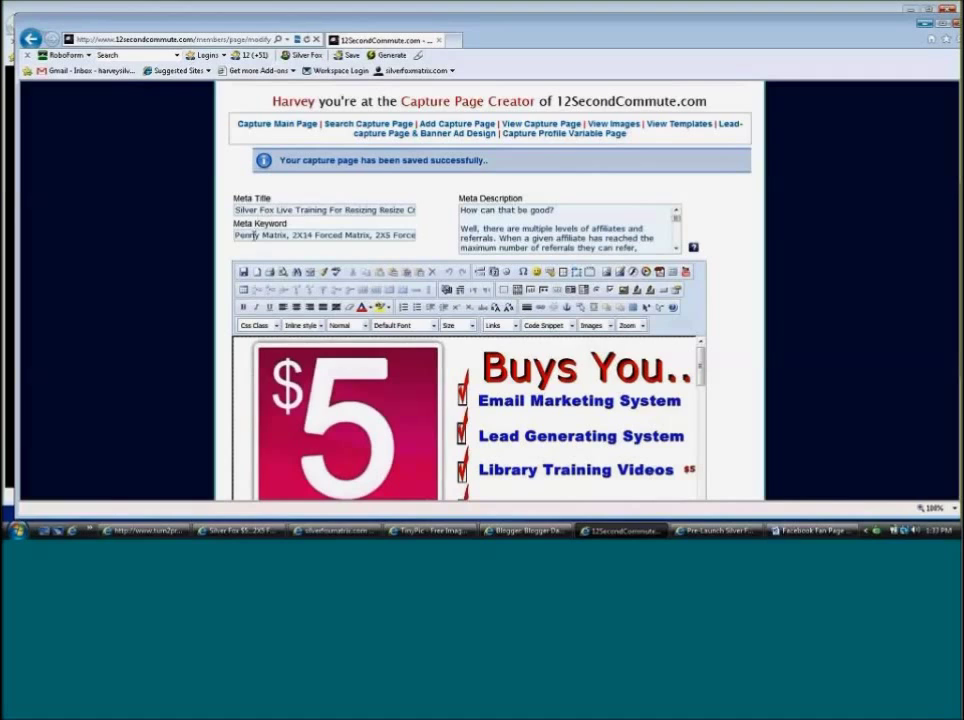
scroll(500, 240, "down", 1)
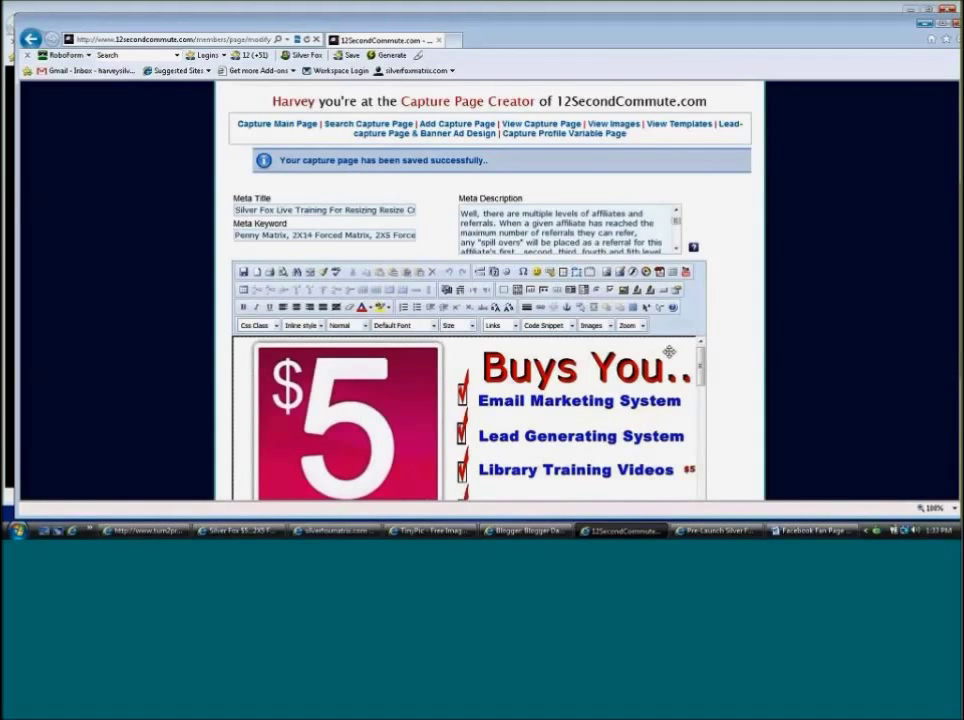
scroll(721, 355, "down", 2)
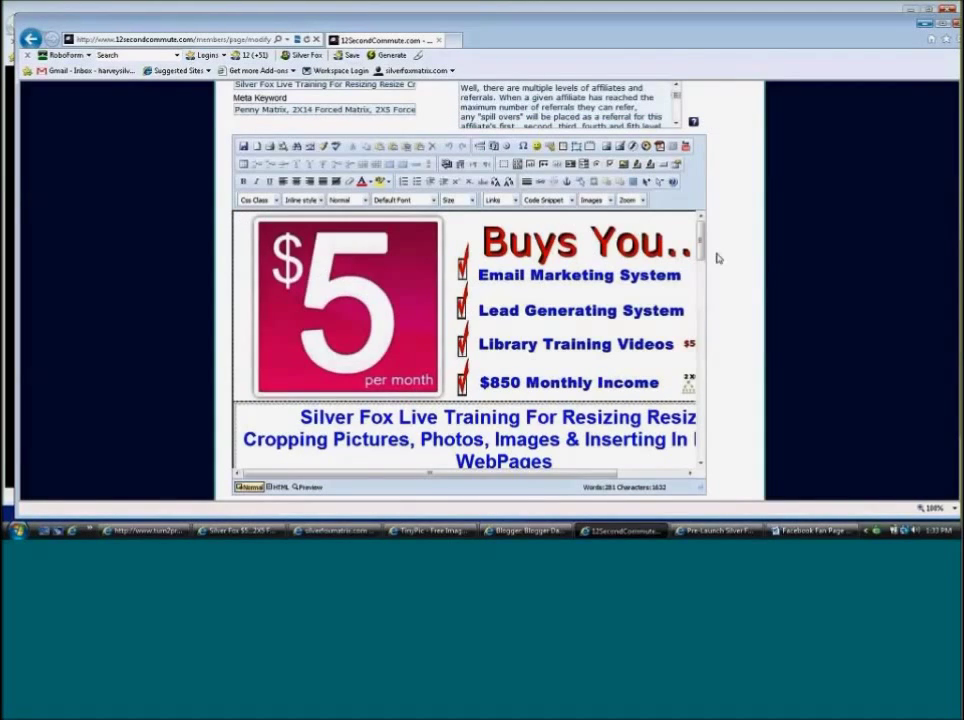
scroll(717, 252, "down", 1)
scroll(717, 250, "down", 1)
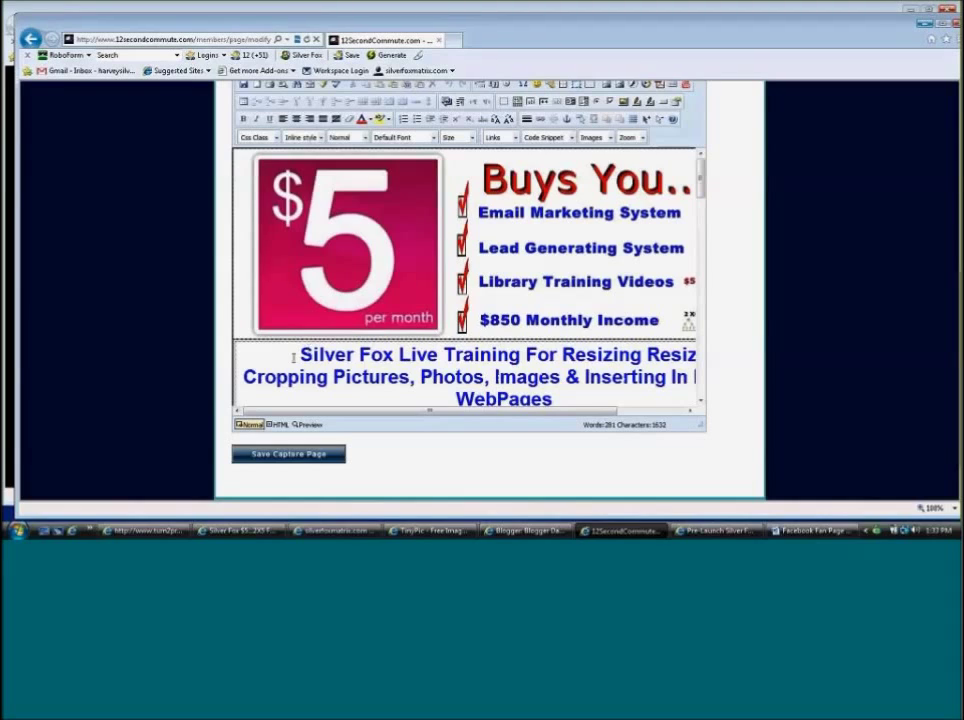
left_click_drag(295, 352, 603, 400)
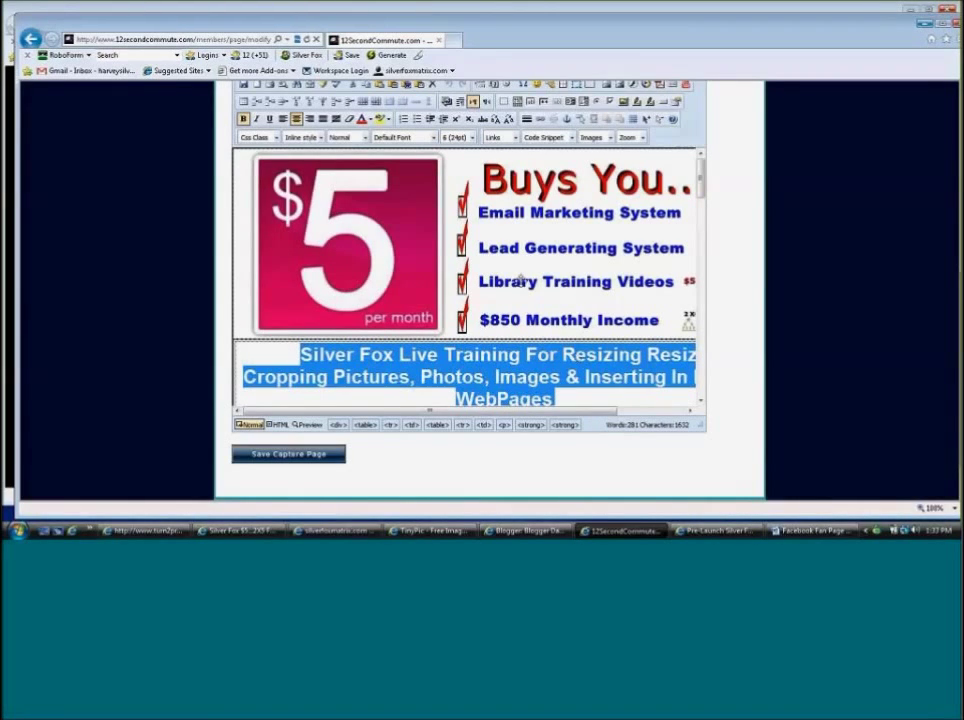
Examine the $5 header image's Image, Common and Style Builder properties, leaving them unchanged.
left_click(395, 216)
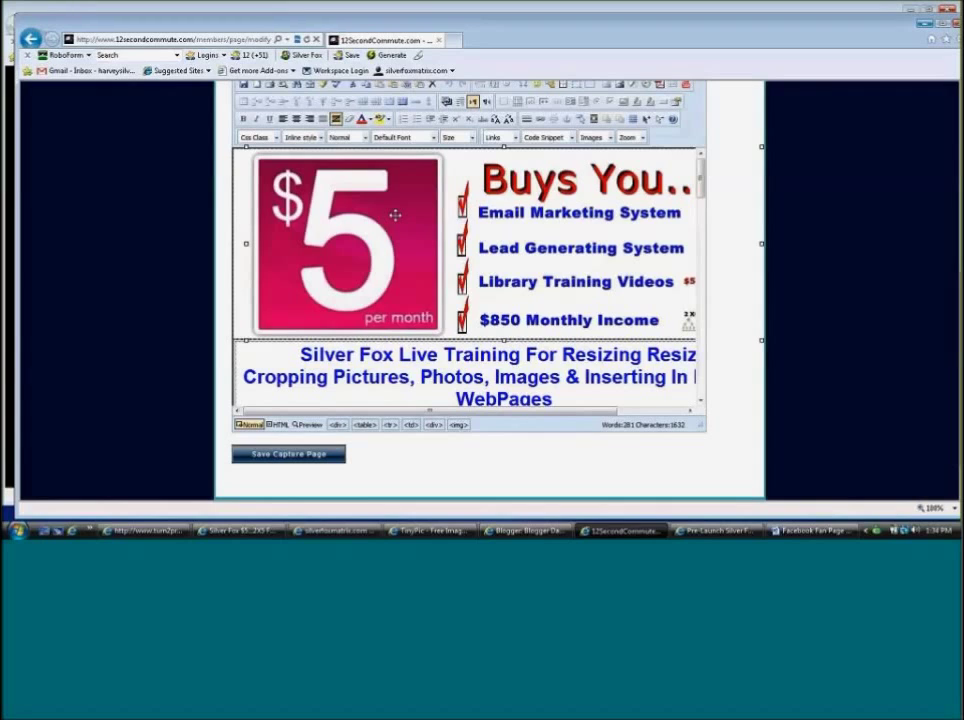
right_click(395, 215)
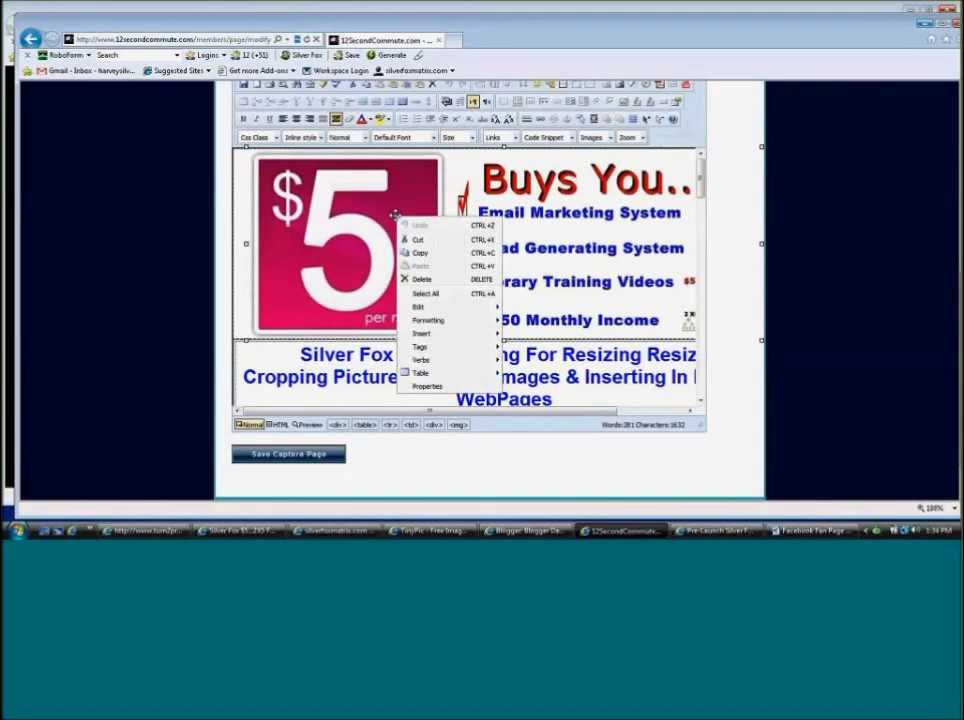
left_click(428, 387)
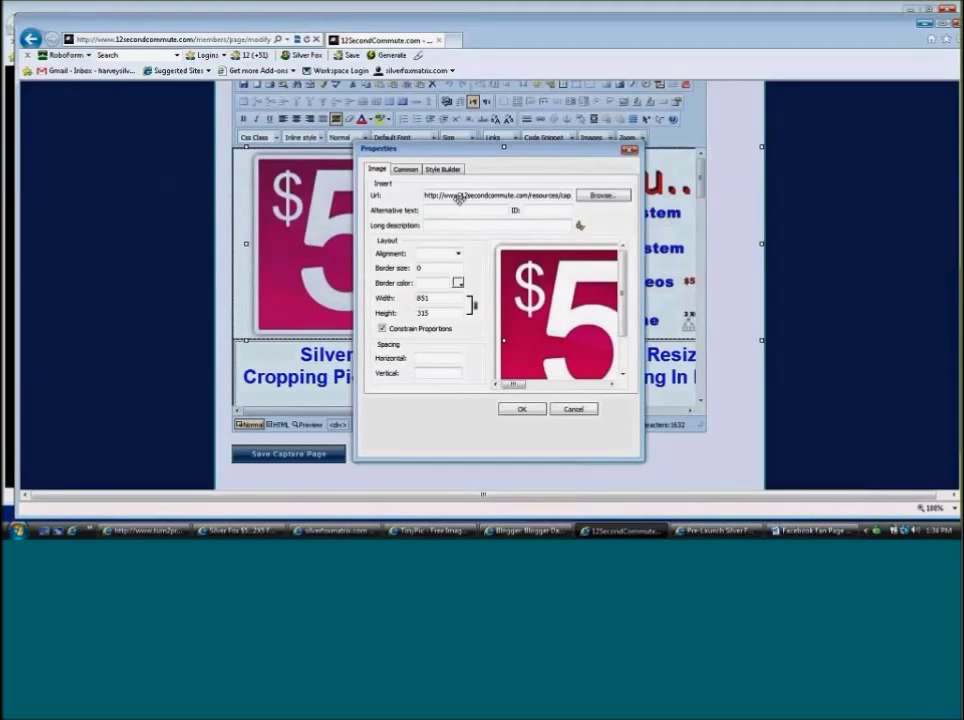
left_click(405, 172)
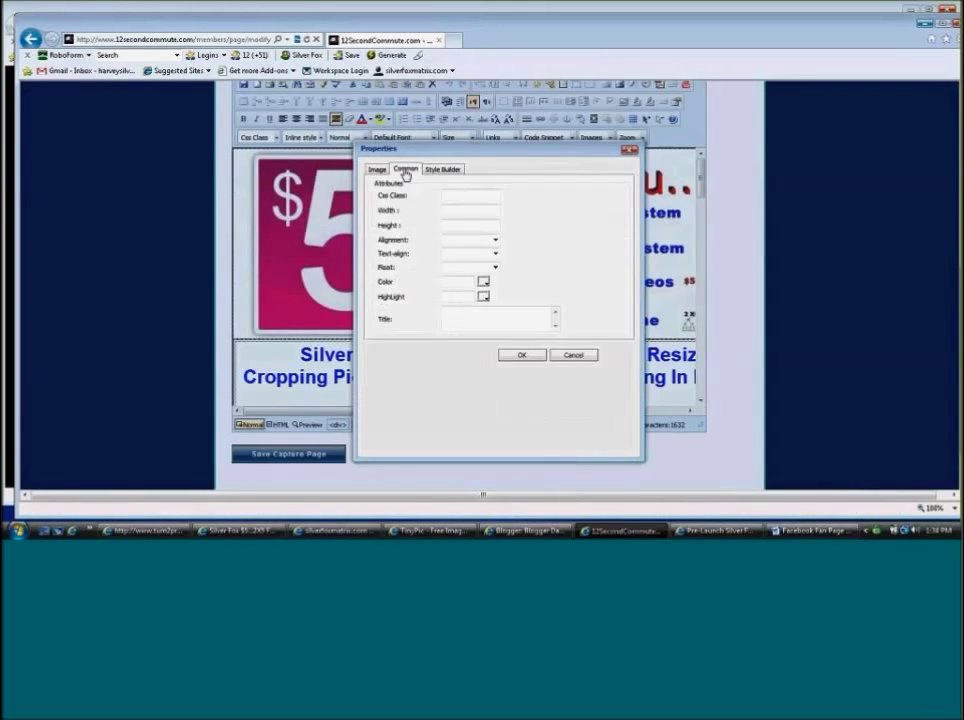
left_click(445, 174)
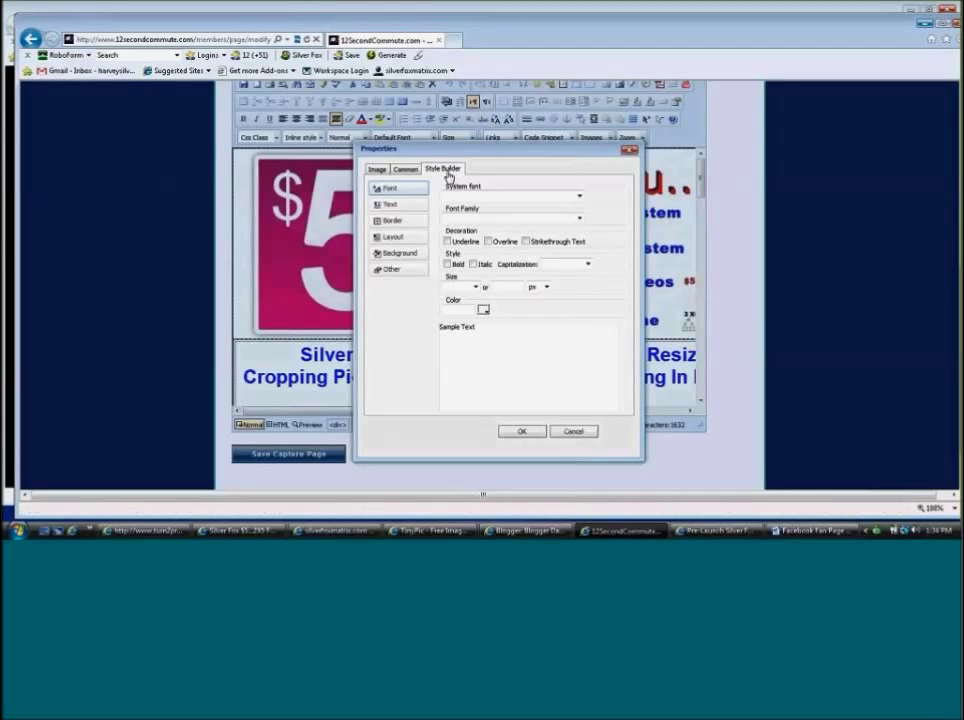
left_click(574, 432)
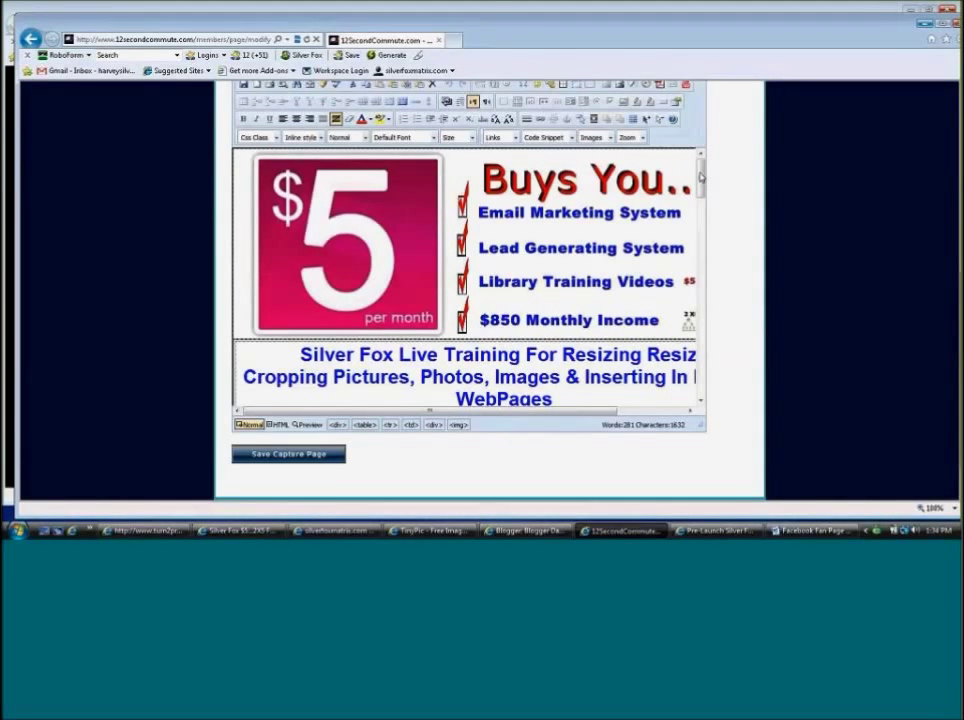
Replace the YouTube logo below the training heading with a row of X characters as placeholder text.
left_click_drag(701, 177, 701, 213)
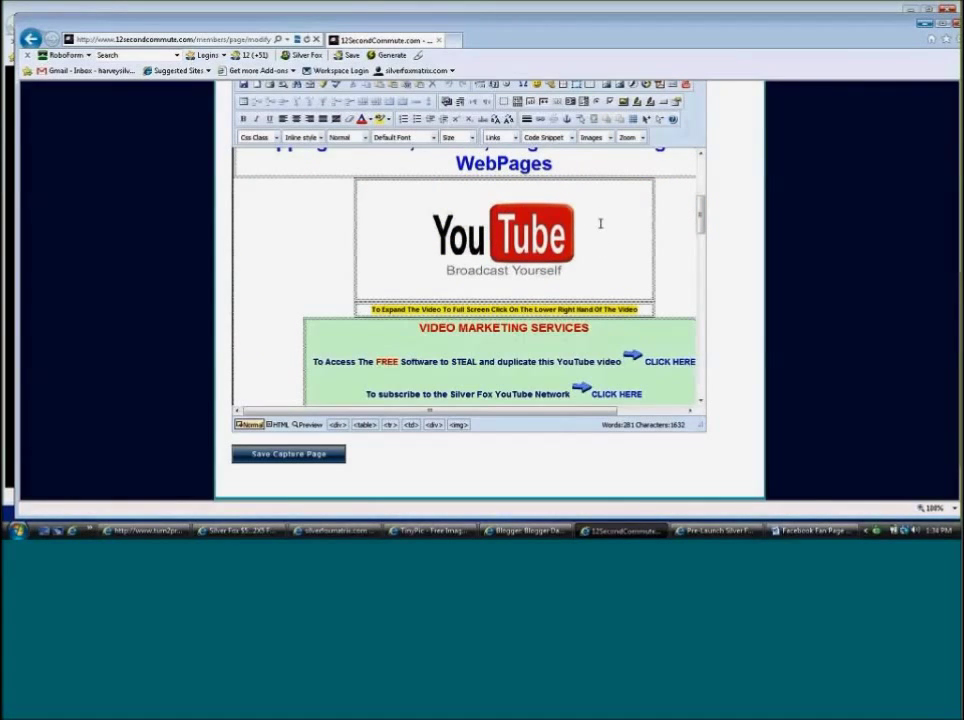
scroll(597, 219, "down", 1)
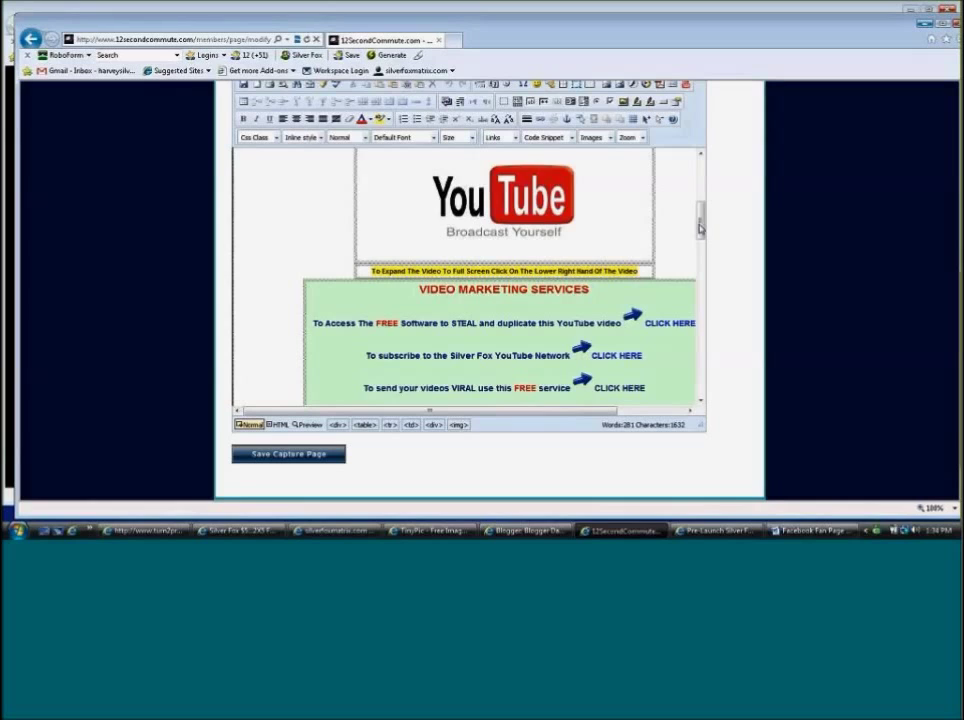
scroll(693, 213, "up", 2)
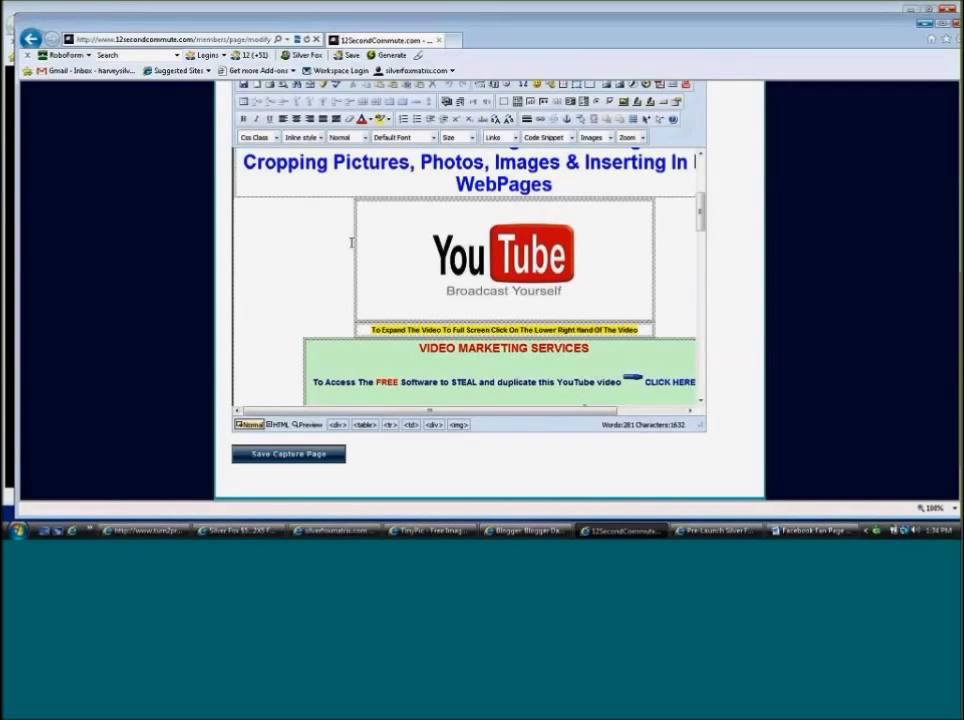
left_click_drag(604, 260, 487, 256)
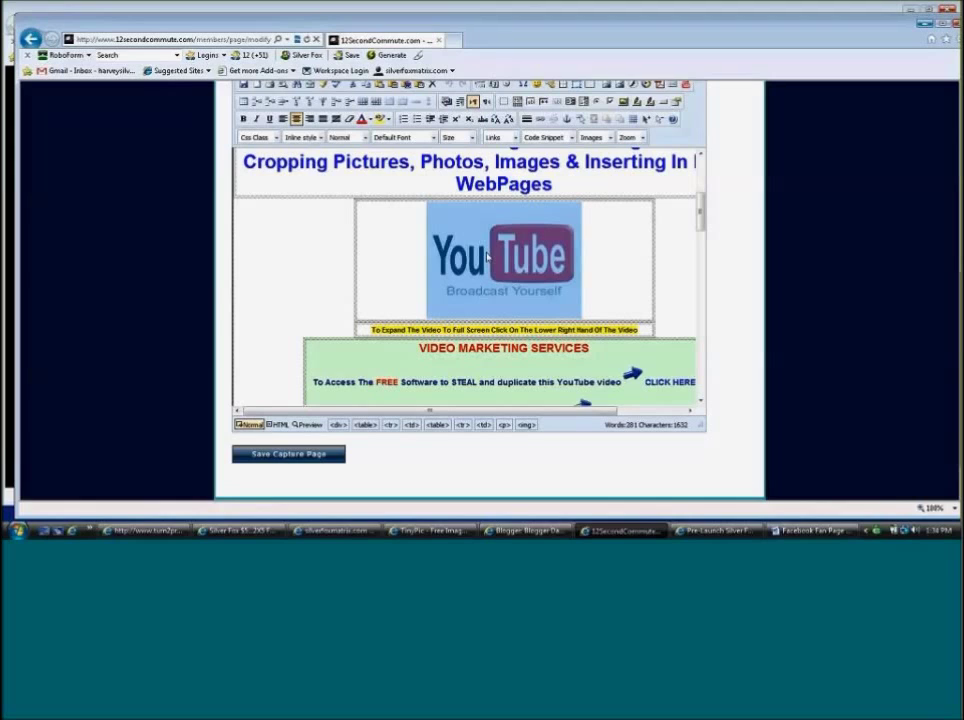
key("Delete")
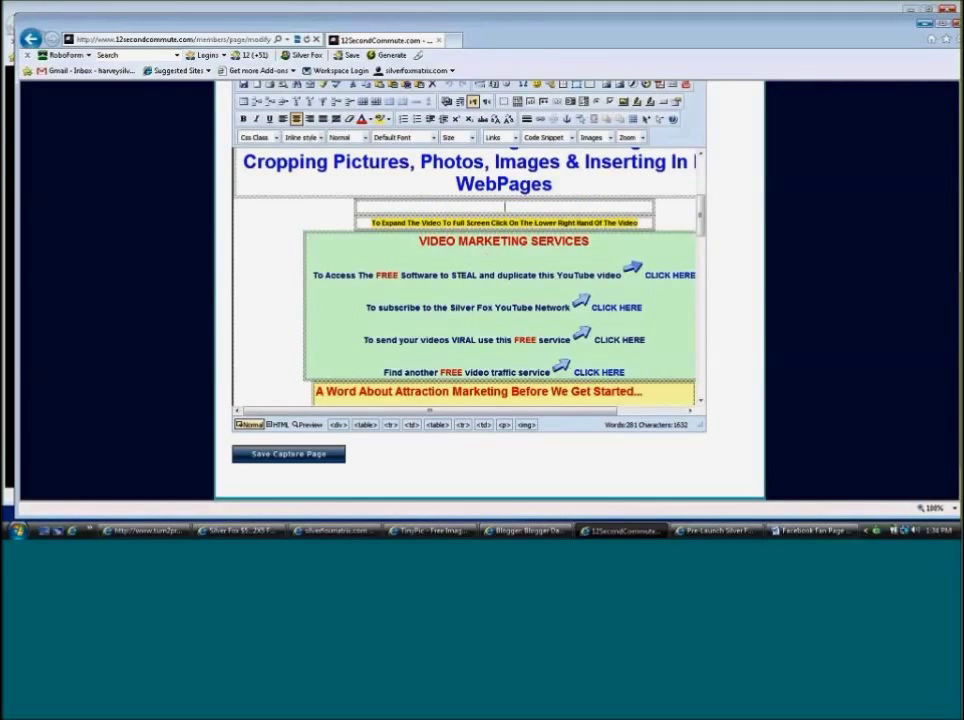
type("XXXXXXXXXXXXXXX")
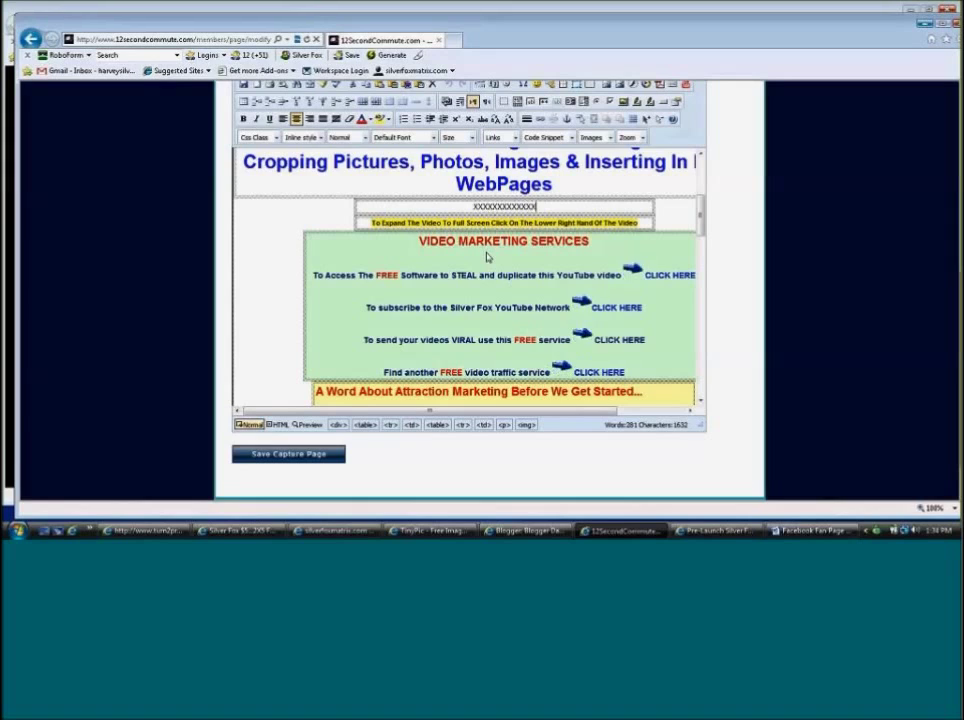
Extend the row of X placeholder characters below the training heading across most of its table cell.
type("XXXXXXXXXXXXXXXXXXXXXXXX")
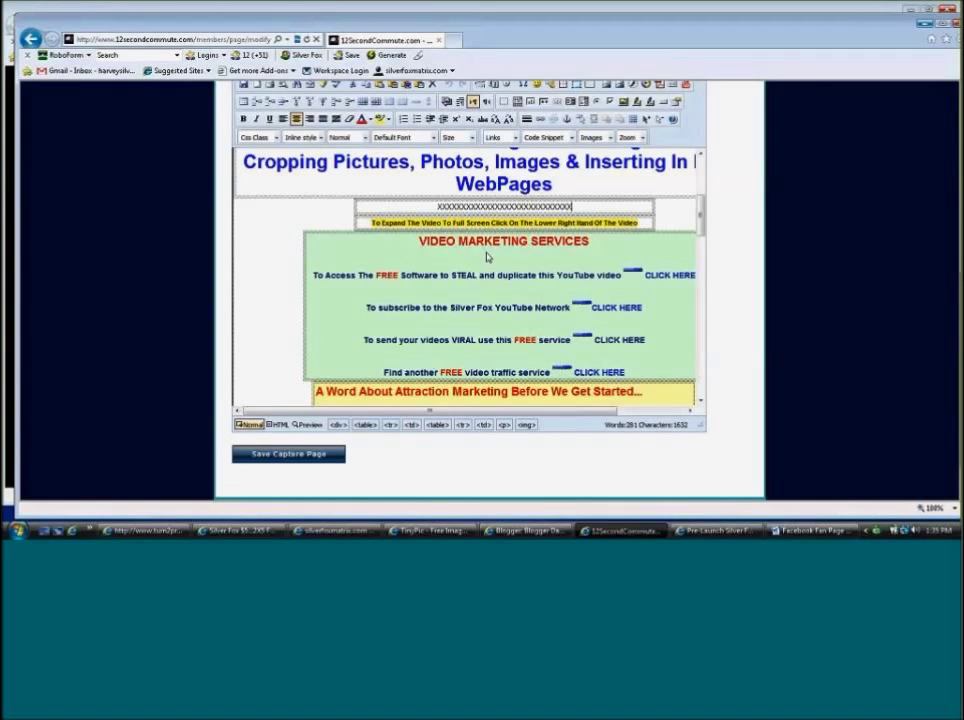
type("XXXXXXXXXXXX")
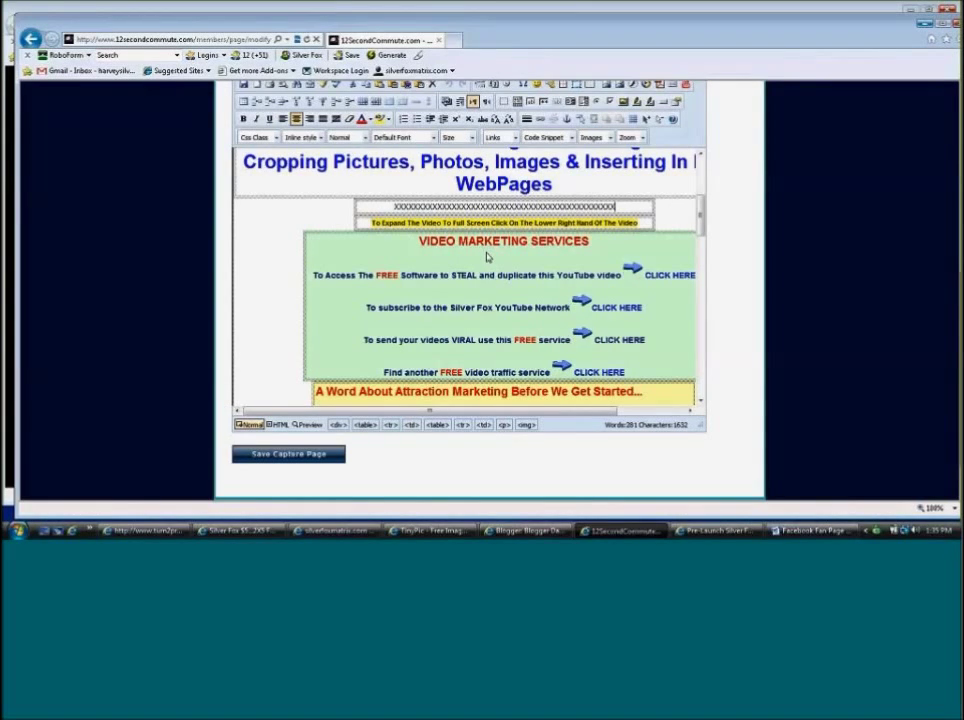
type("XXXXXX")
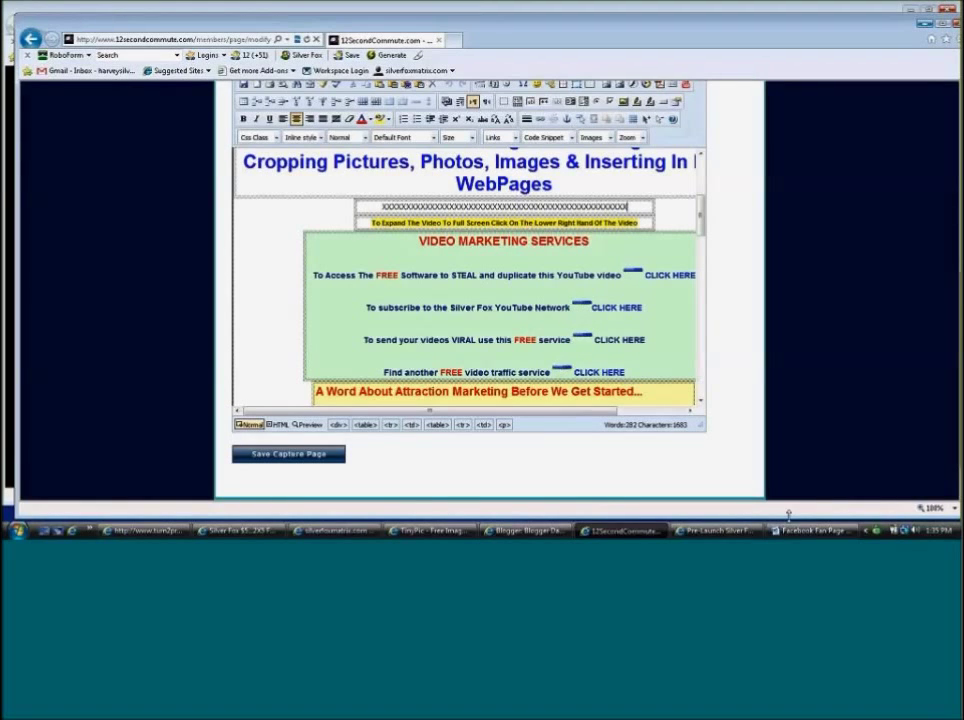
Switch to the YouTube page of the Pre-Launch Silver Fox $5 2X5 training video and copy its iframe embed code.
left_click(716, 531)
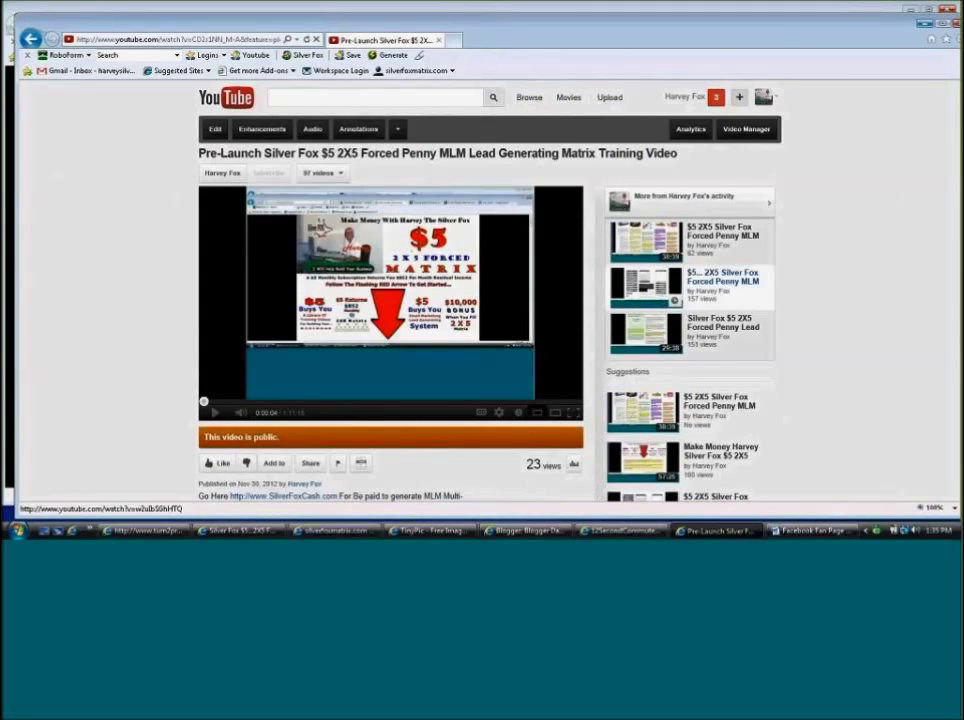
scroll(837, 277, "down", 1)
scroll(838, 277, "down", 3)
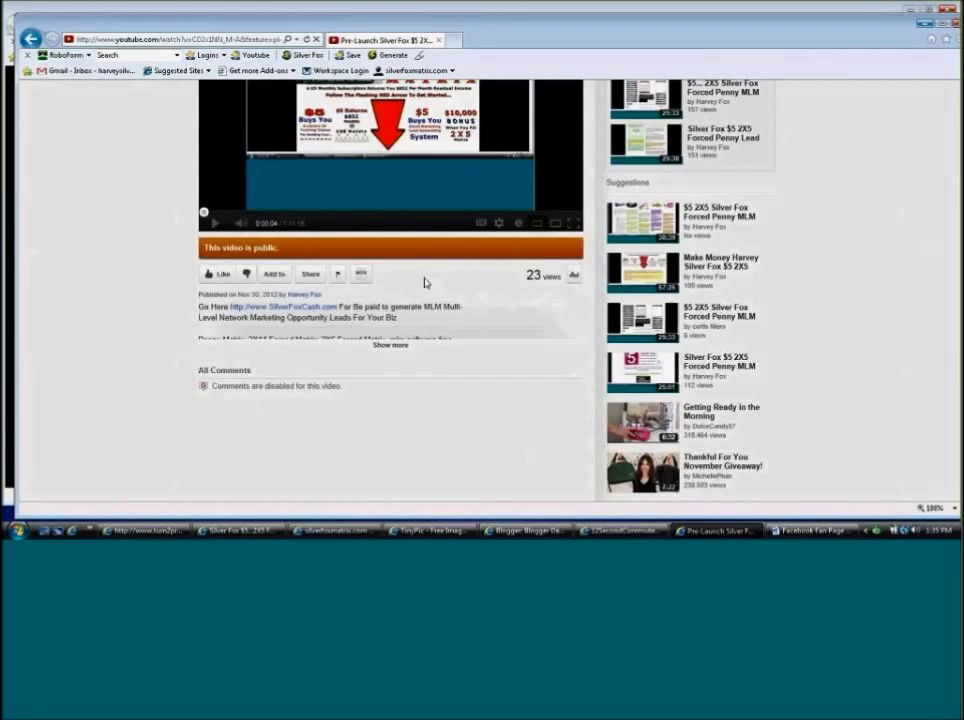
left_click(309, 275)
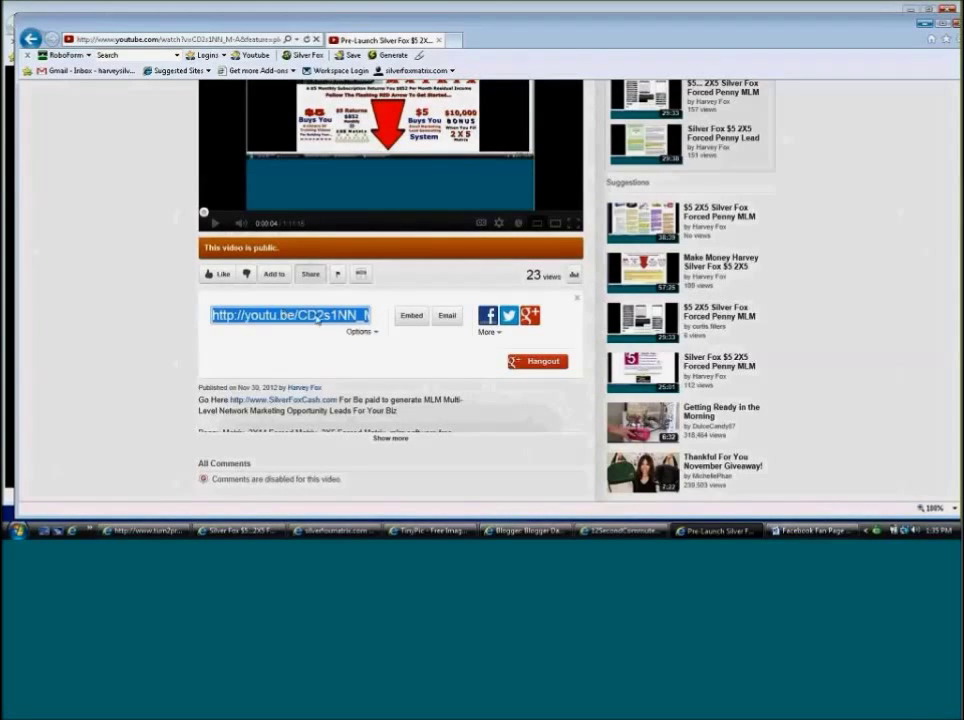
left_click(414, 316)
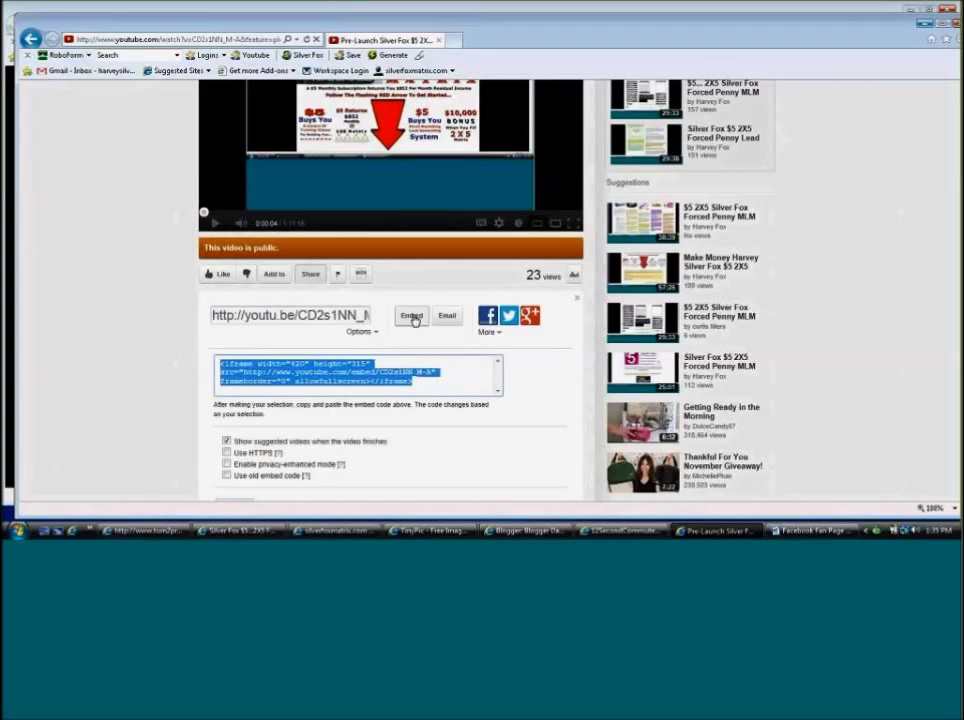
right_click(310, 372)
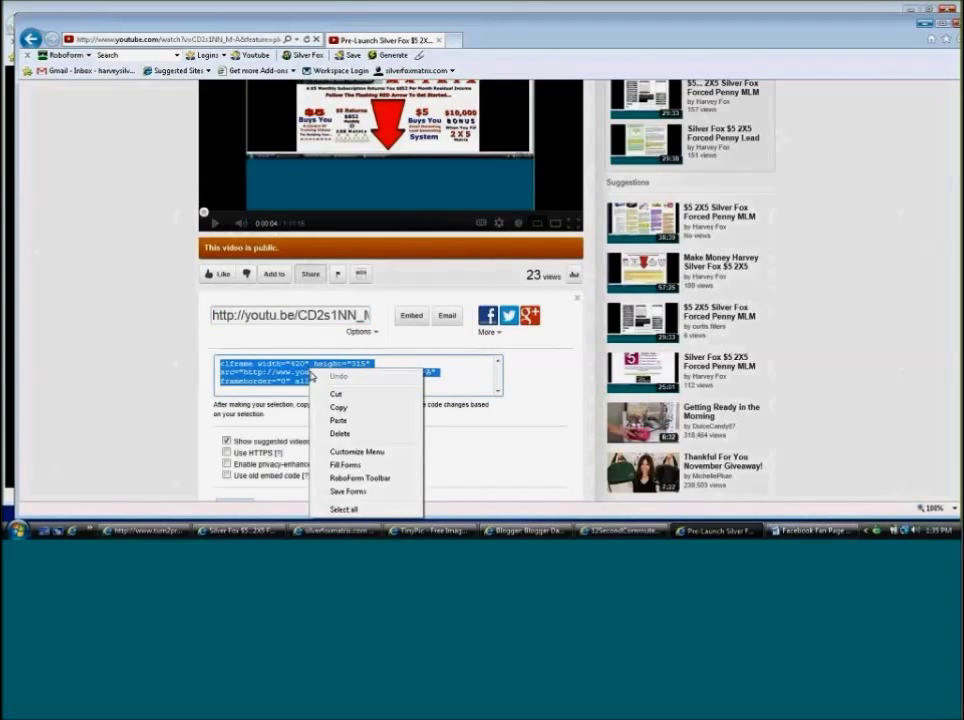
left_click(338, 408)
left_click(298, 338)
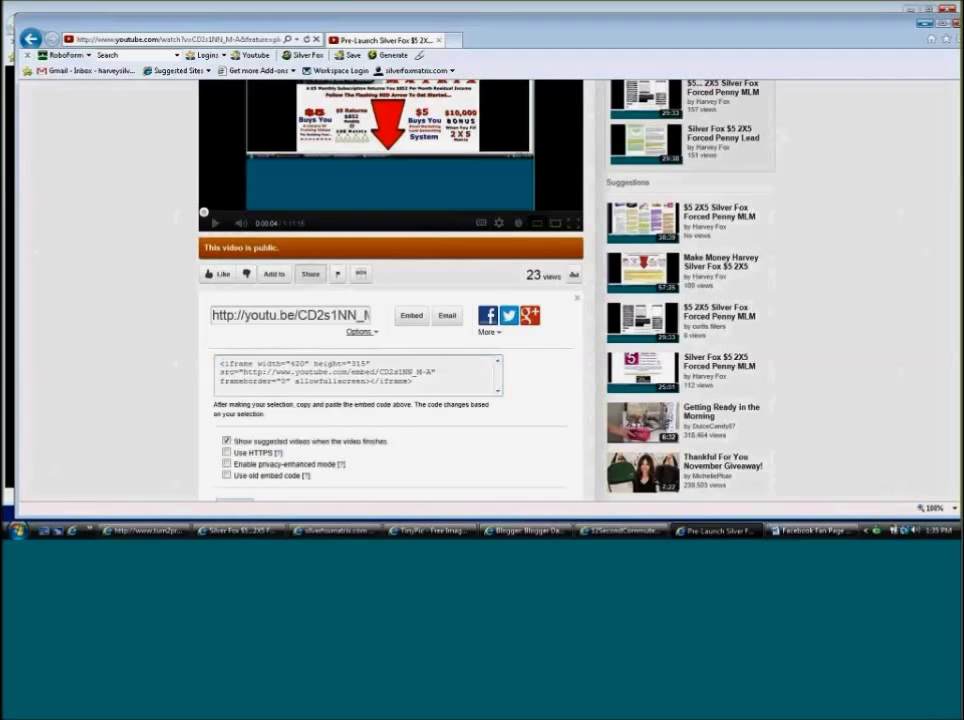
Close and reopen the video's sharing options, then copy the 420 by 315 embed code again.
left_click(311, 274)
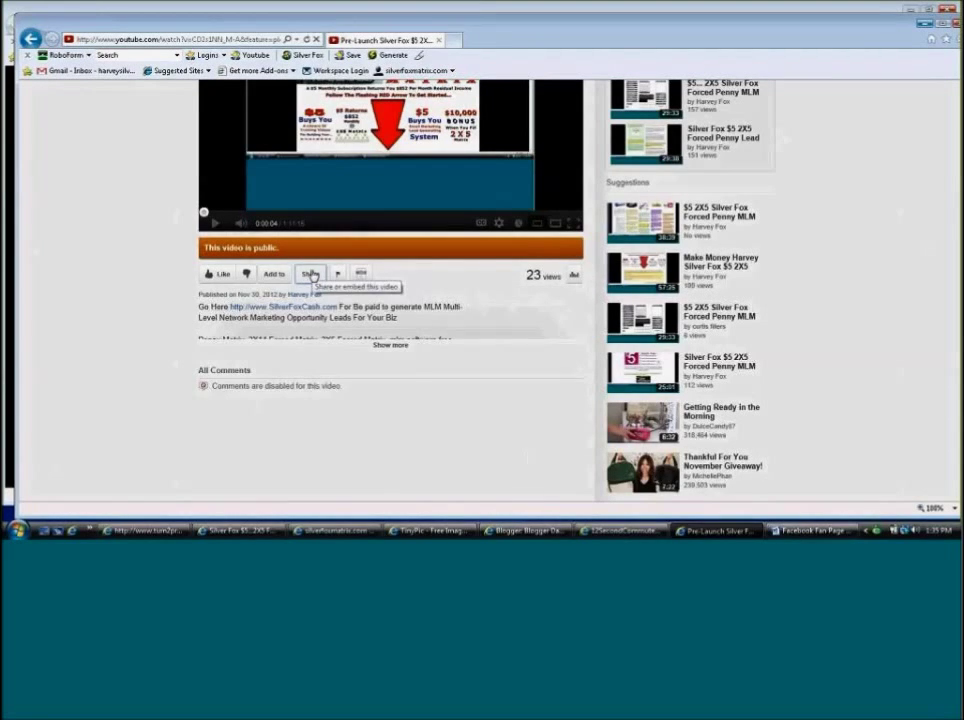
left_click(311, 274)
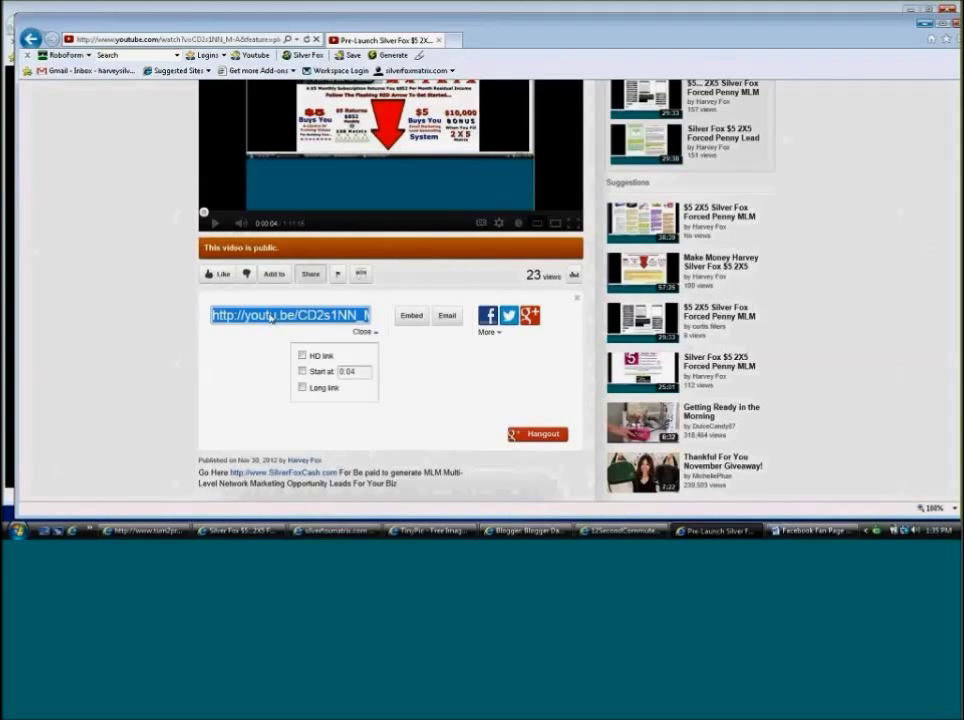
left_click(412, 317)
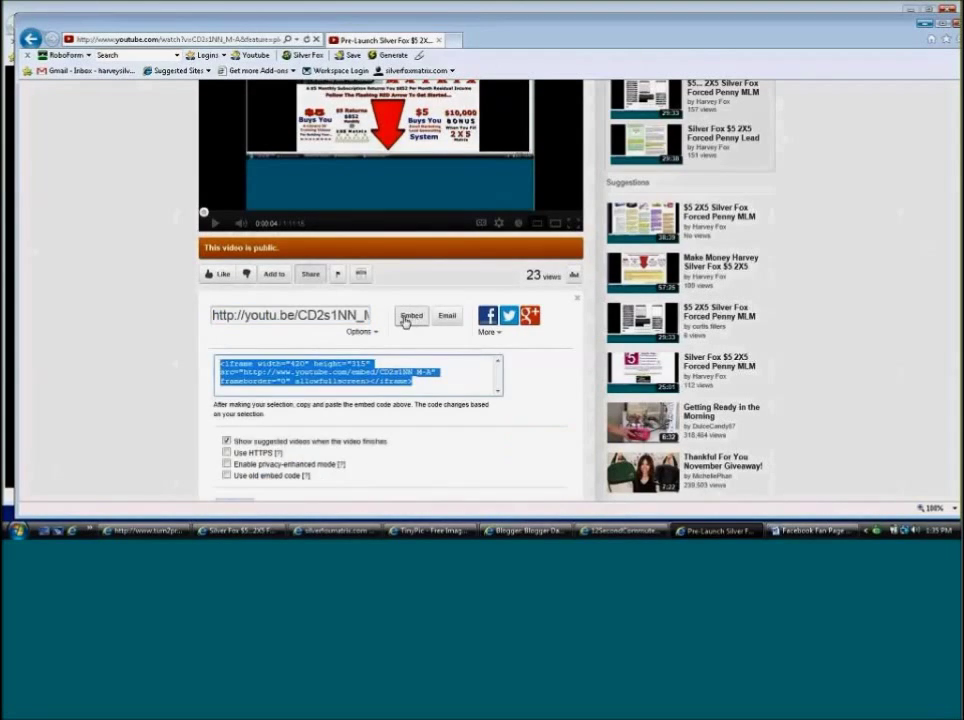
right_click(315, 369)
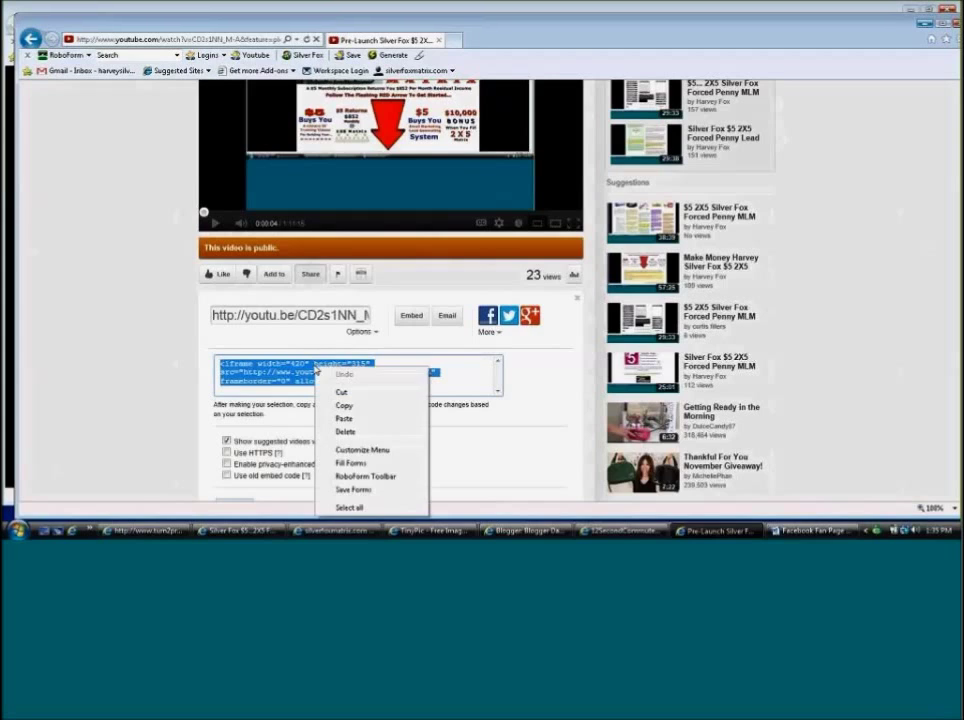
left_click(344, 405)
Switch back to the 12SecondCommute capture page and replace the row of X characters in its HTML source with the copied YouTube embed code.
left_click(623, 530)
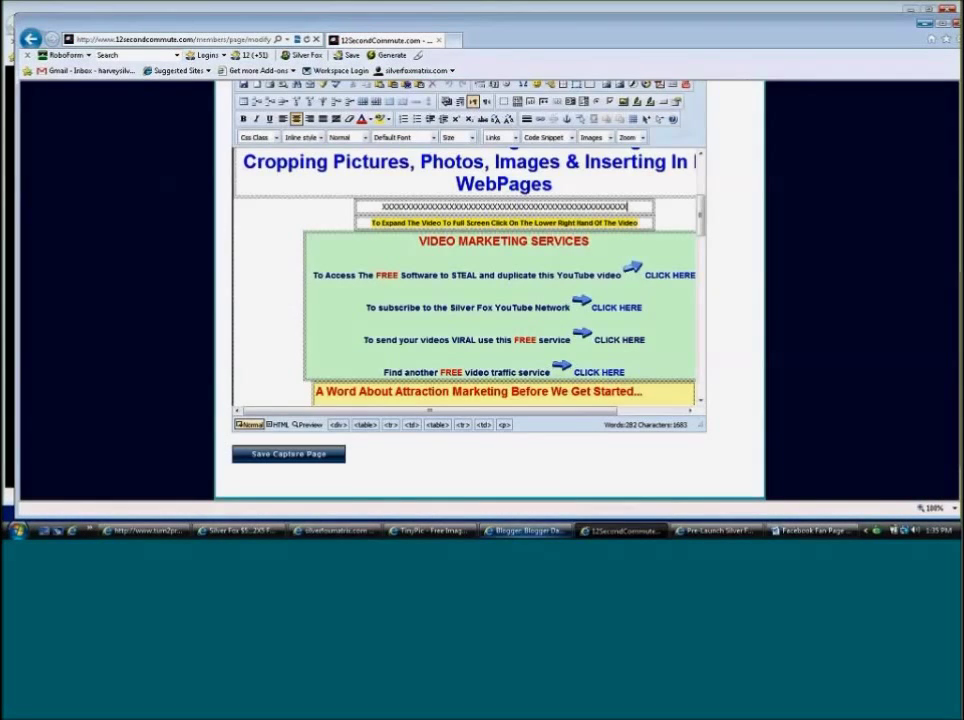
scroll(477, 418, "down", 1)
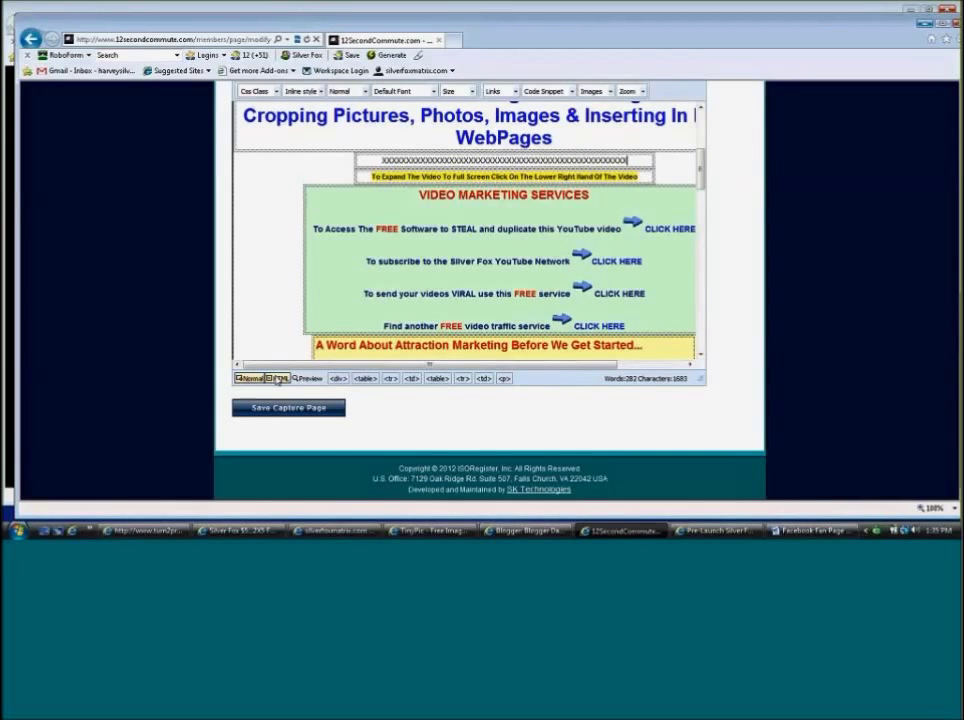
left_click(279, 379)
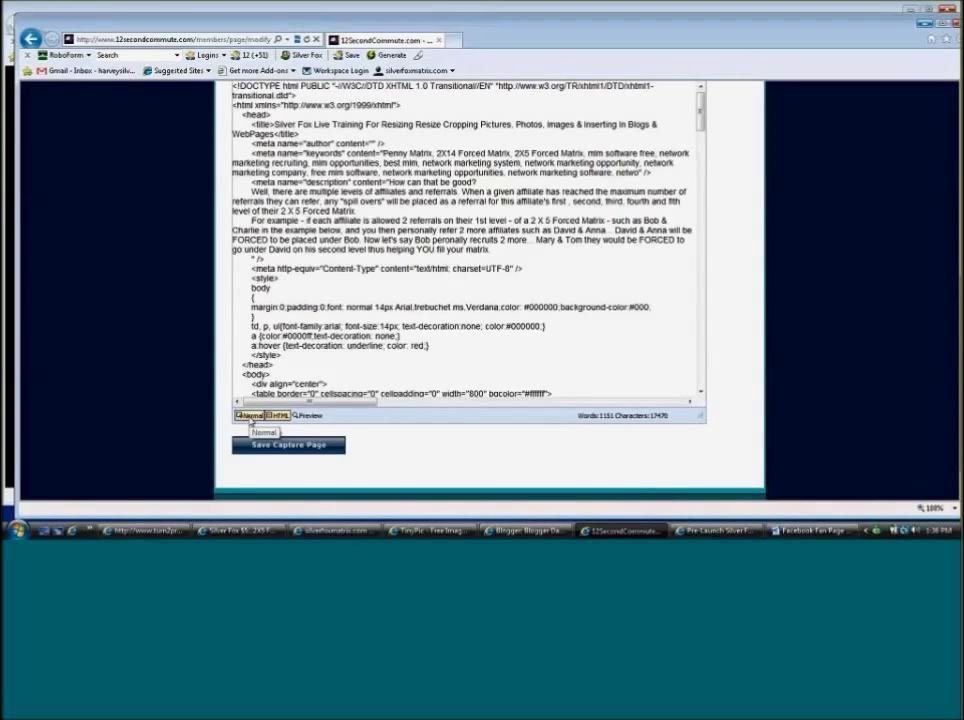
left_click(249, 416)
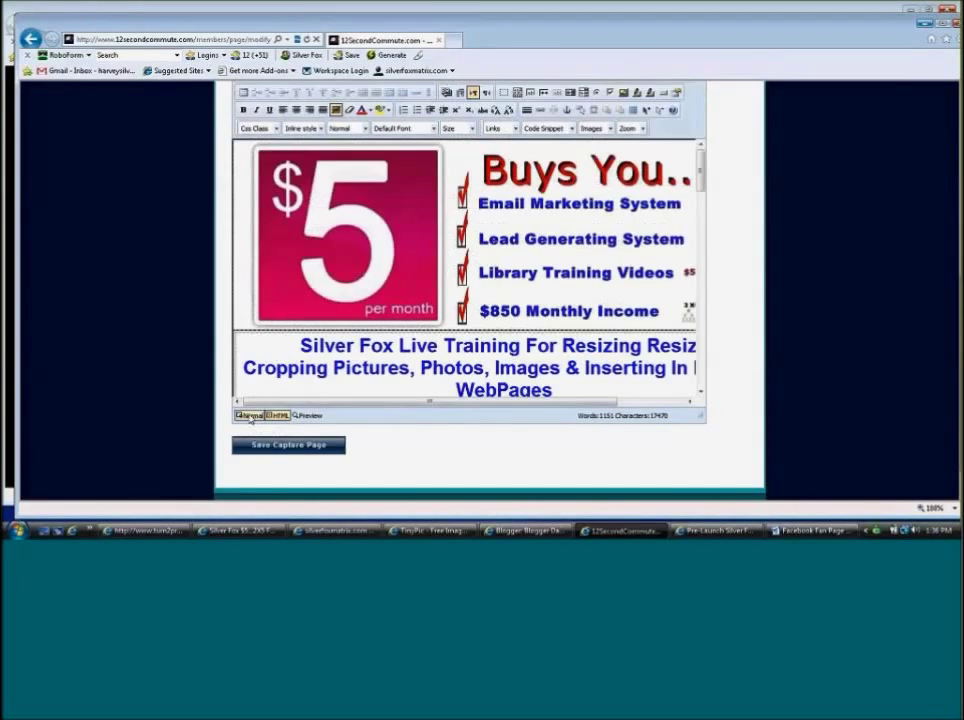
left_click(277, 415)
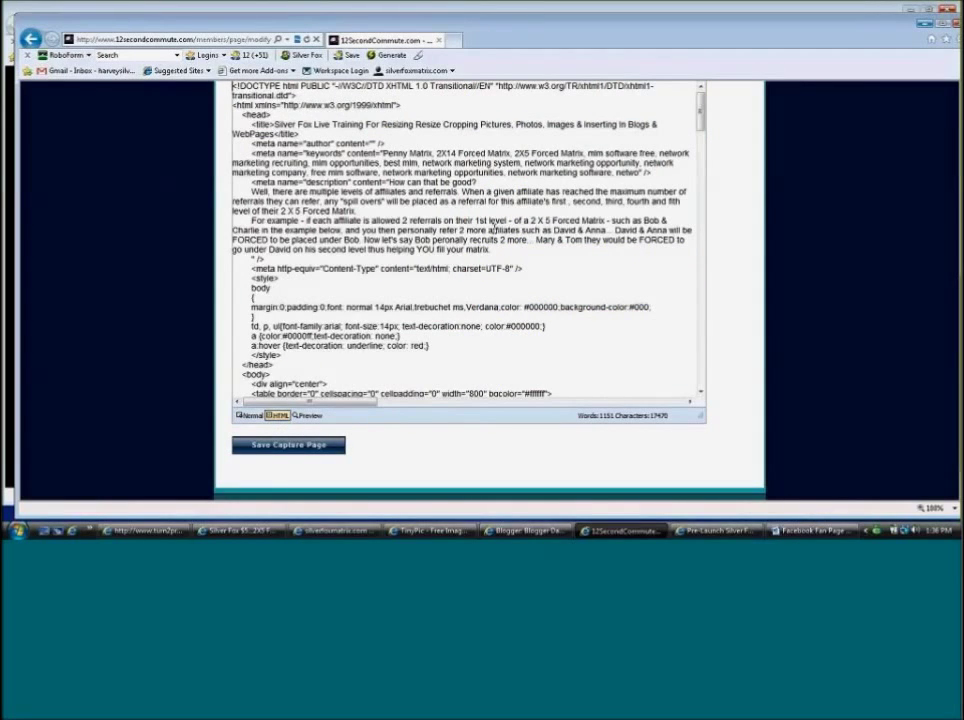
scroll(493, 229, "down", 6)
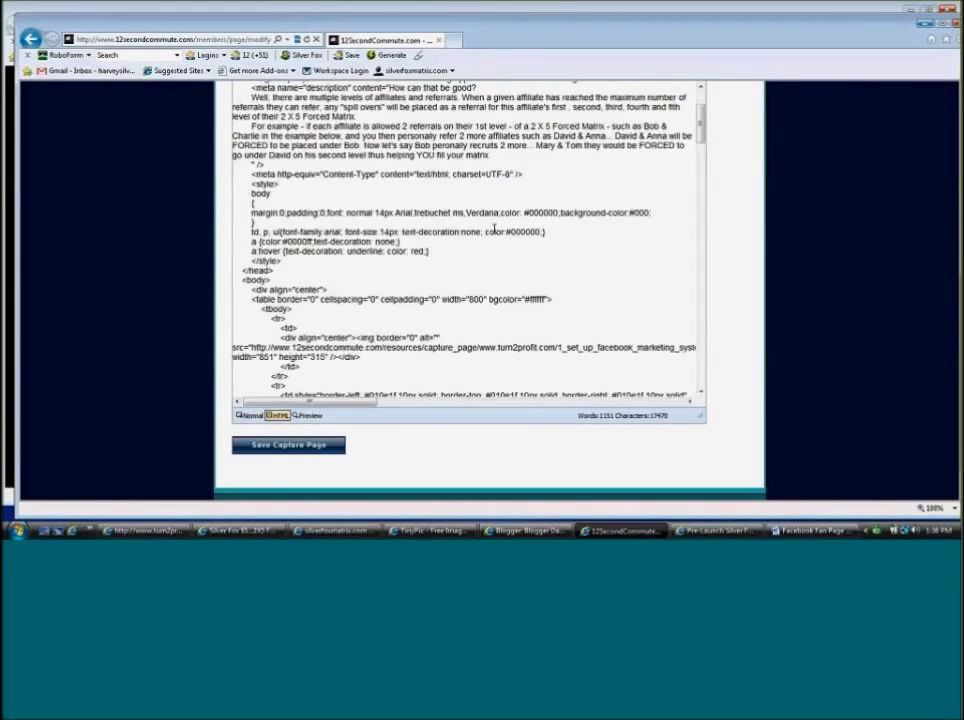
scroll(493, 229, "down", 5)
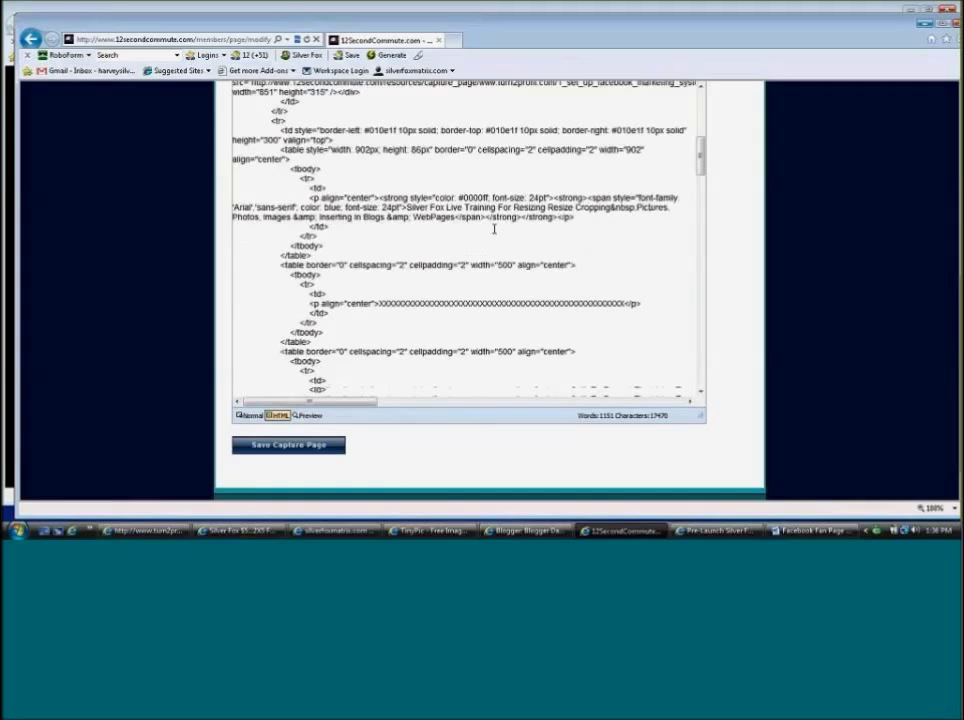
scroll(493, 229, "down", 5)
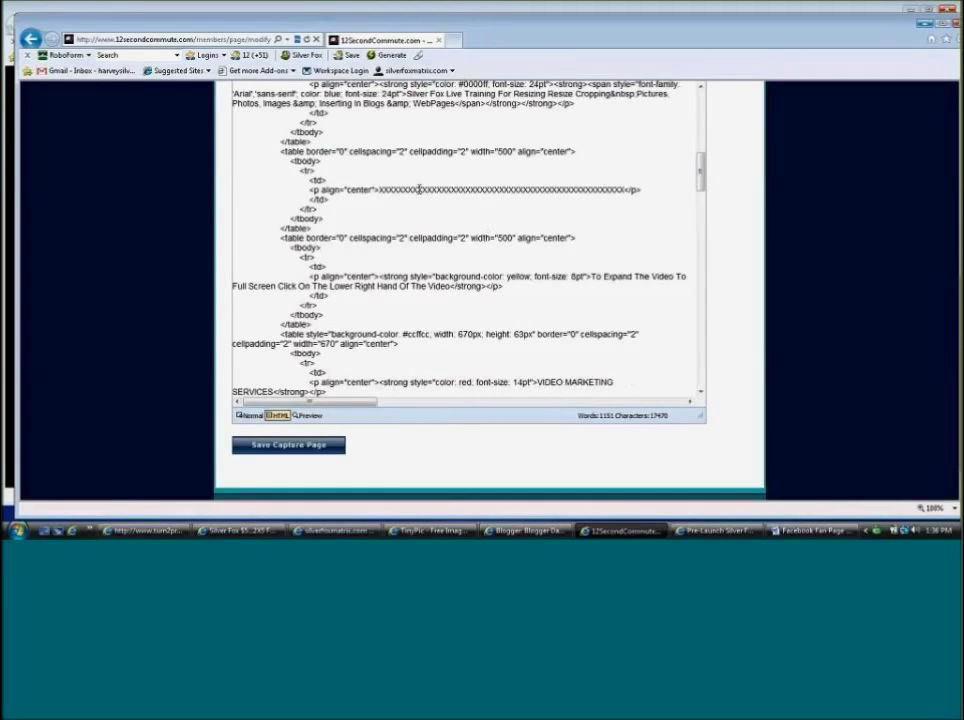
left_click_drag(379, 189, 624, 190)
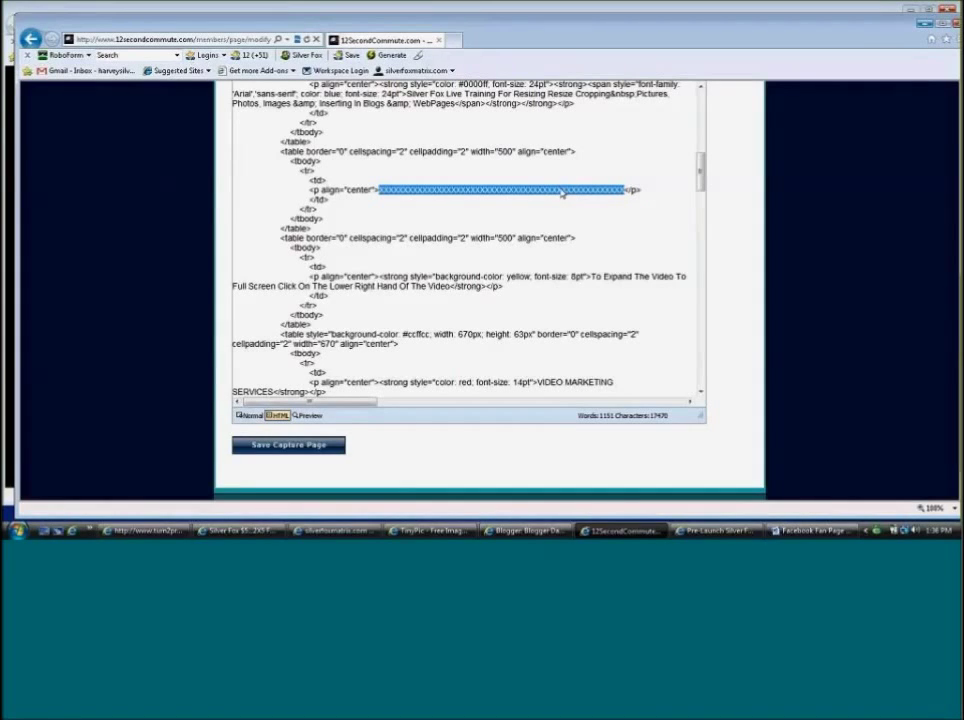
right_click(562, 192)
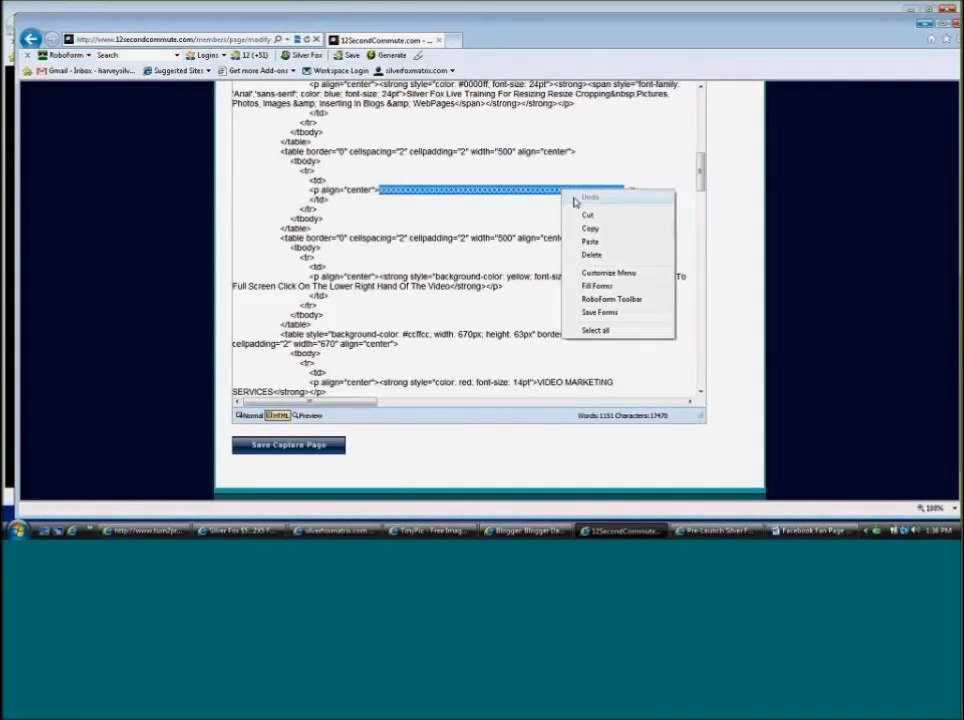
left_click(590, 241)
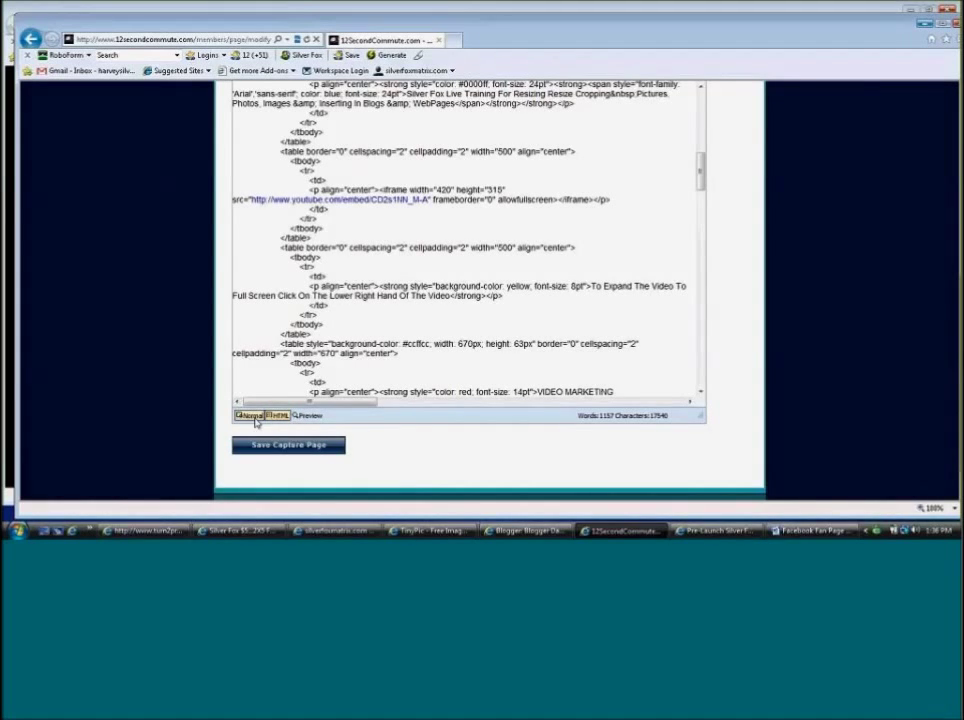
Return the editor to the normal view and center the embedded YouTube video below the training heading.
left_click(250, 416)
scroll(522, 258, "down", 2)
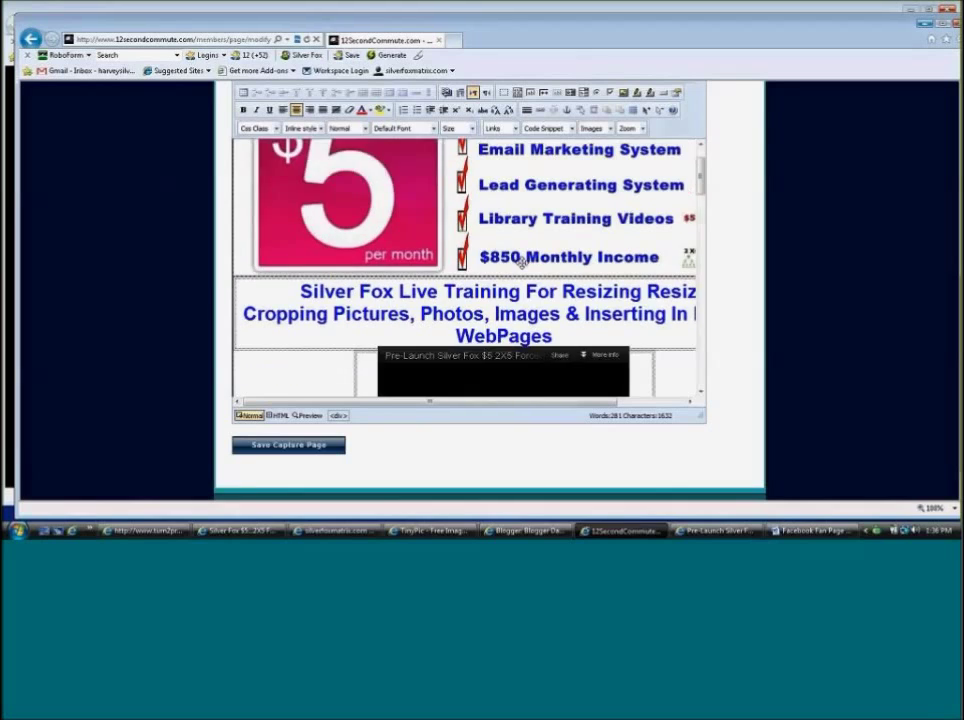
scroll(521, 262, "down", 3)
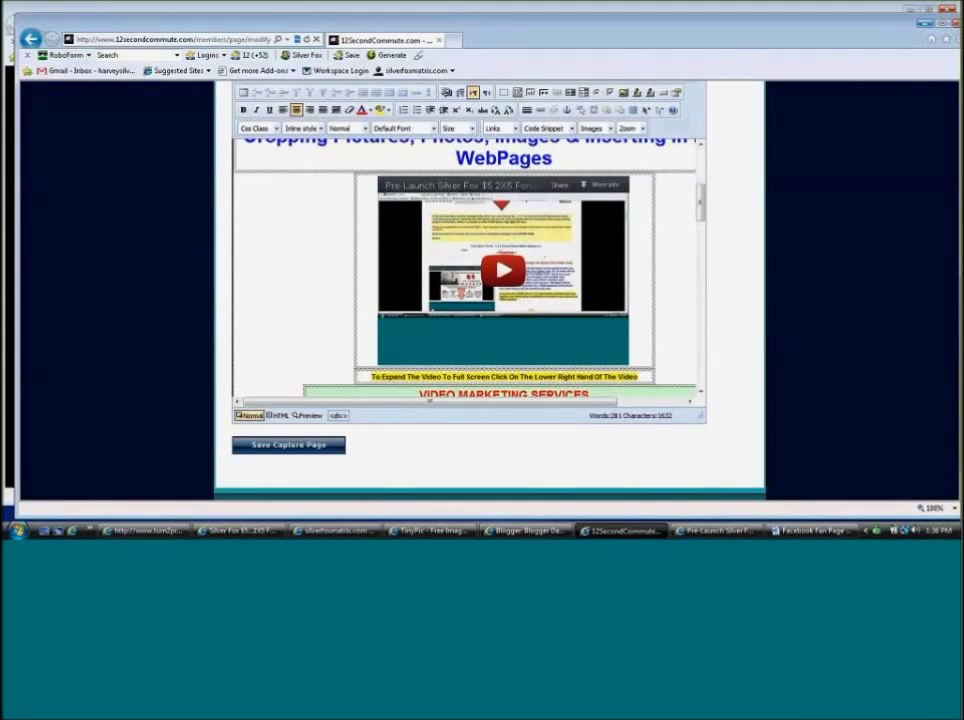
left_click(630, 277)
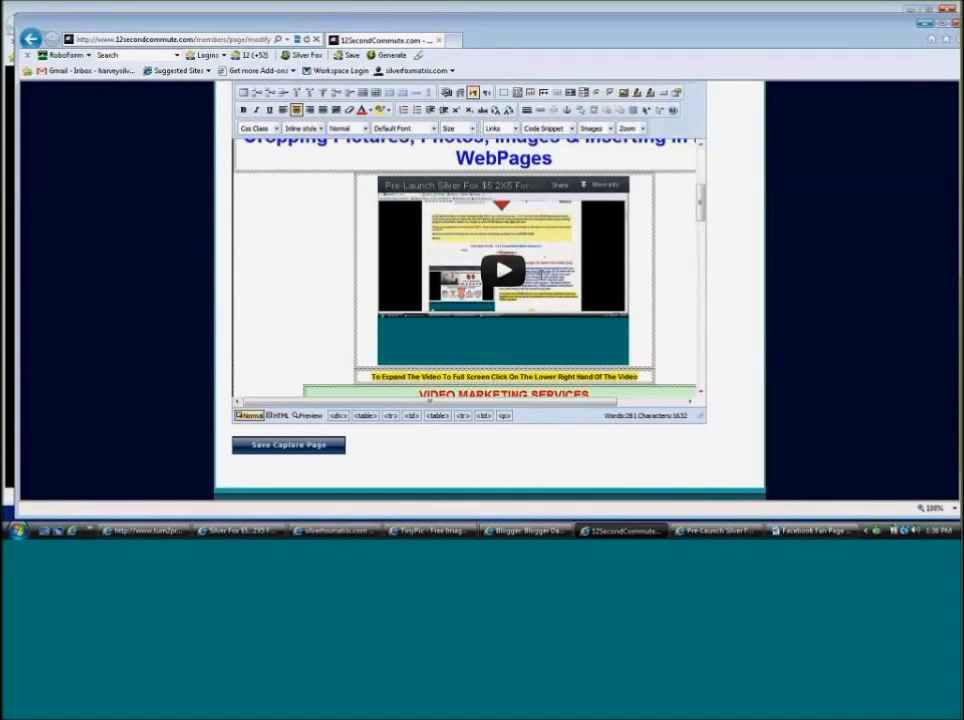
left_click(370, 269)
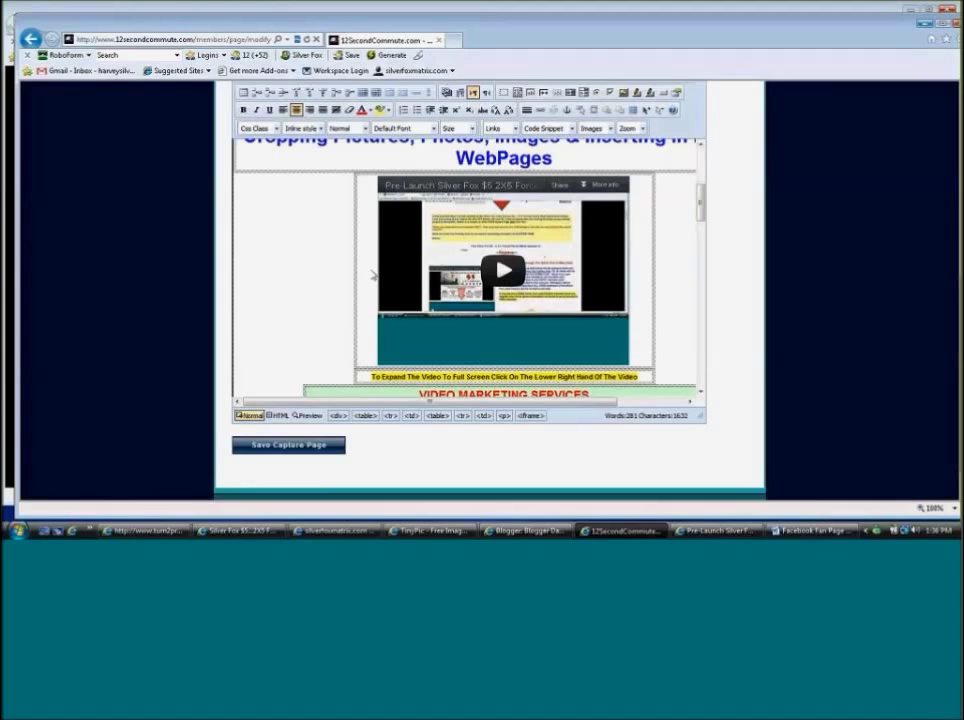
left_click(296, 110)
Save the capture page and review its whole content from the $5 header image to the $16,000 BONUS banner.
scroll(301, 220, "down", 3)
left_click(281, 446)
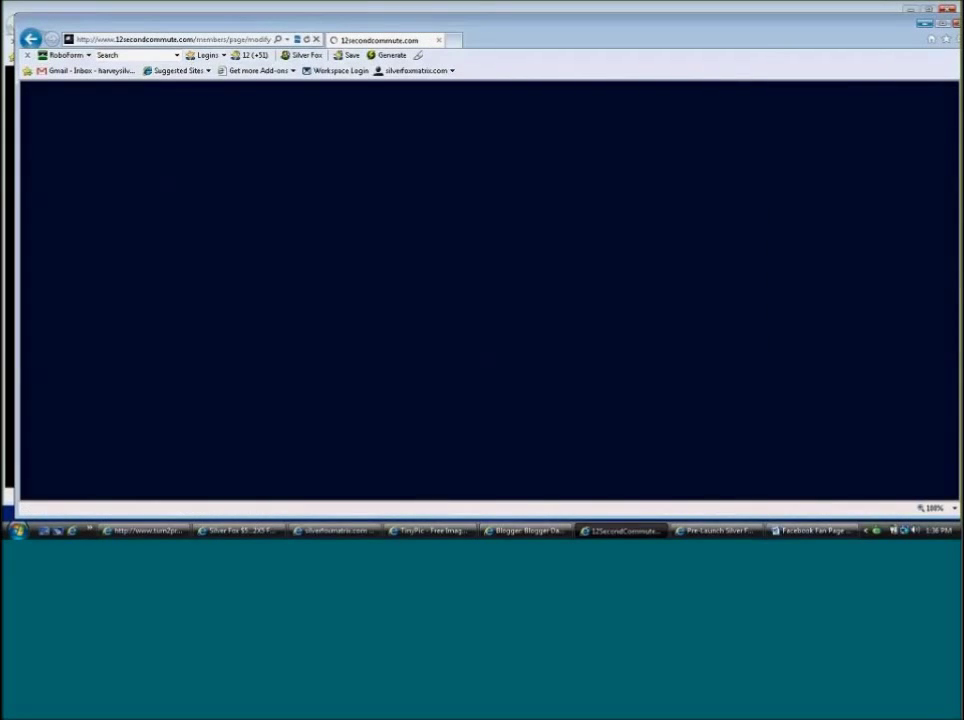
scroll(826, 244, "down", 3)
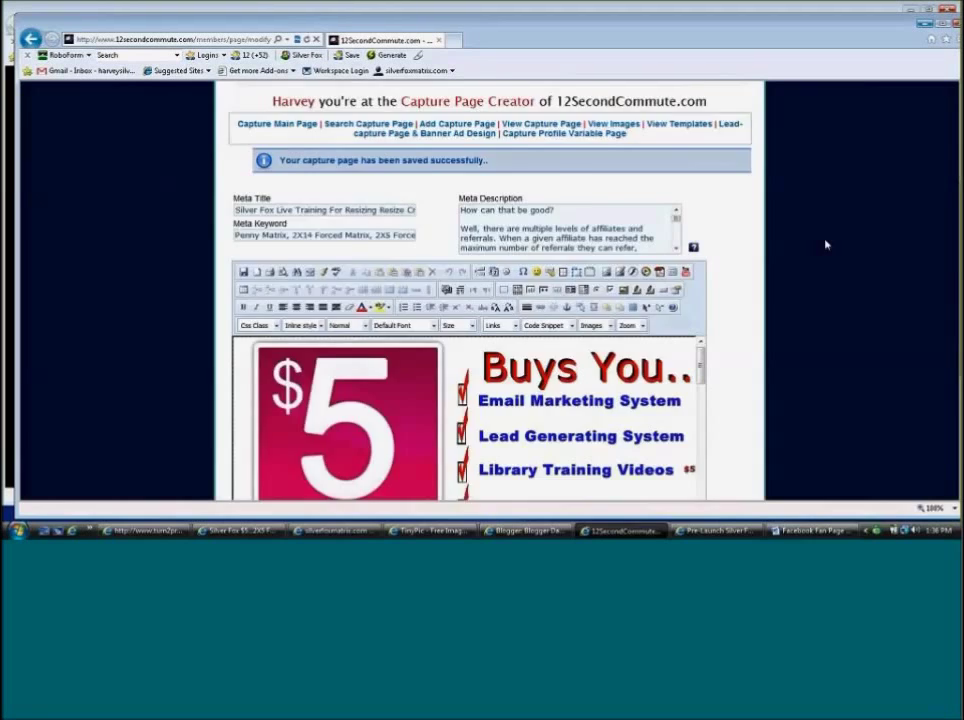
scroll(794, 215, "down", 4)
left_click_drag(701, 183, 701, 272)
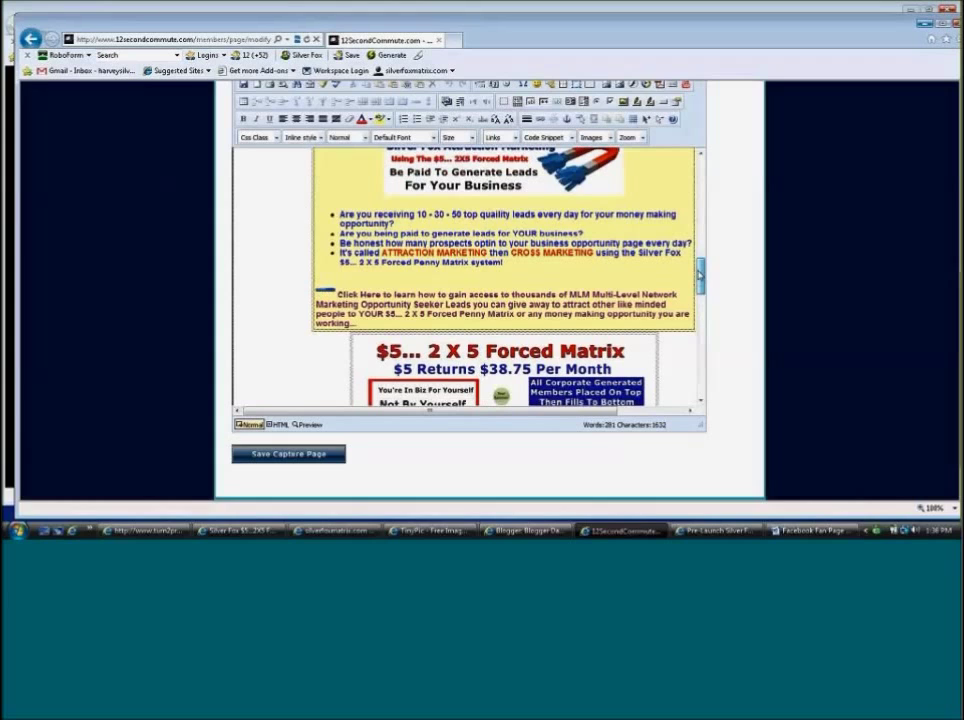
left_click_drag(702, 275, 701, 379)
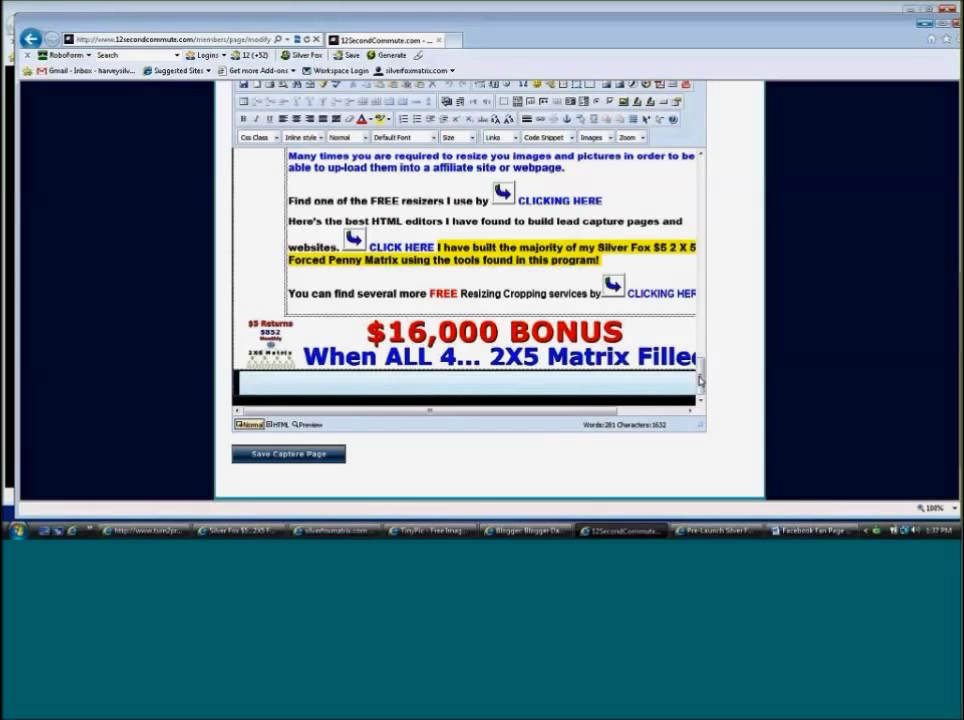
scroll(357, 222, "up", 10)
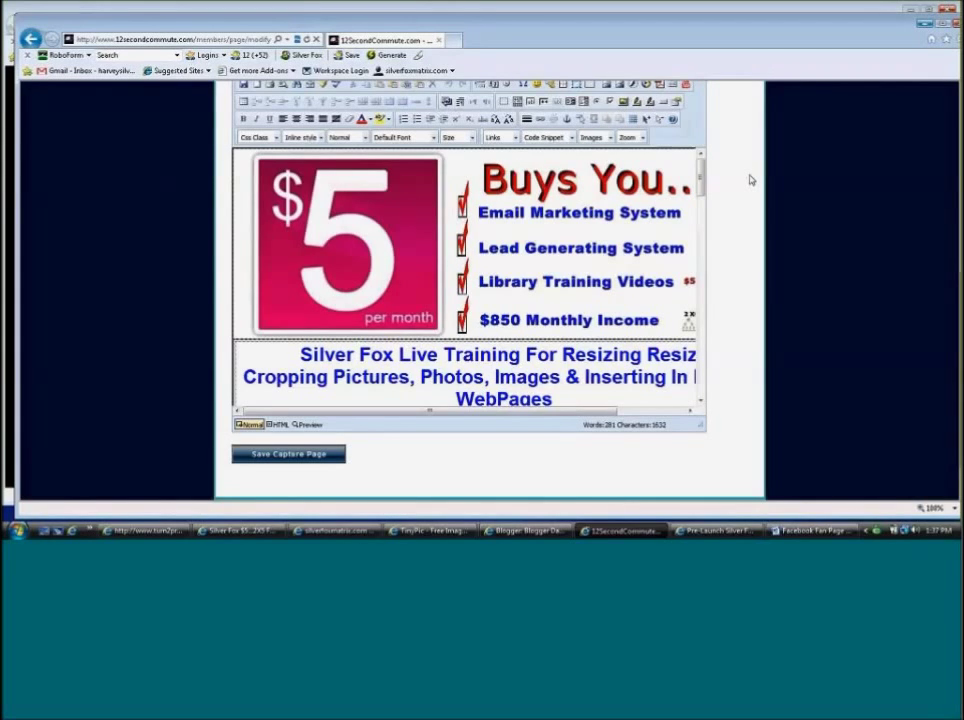
scroll(738, 185, "up", 1)
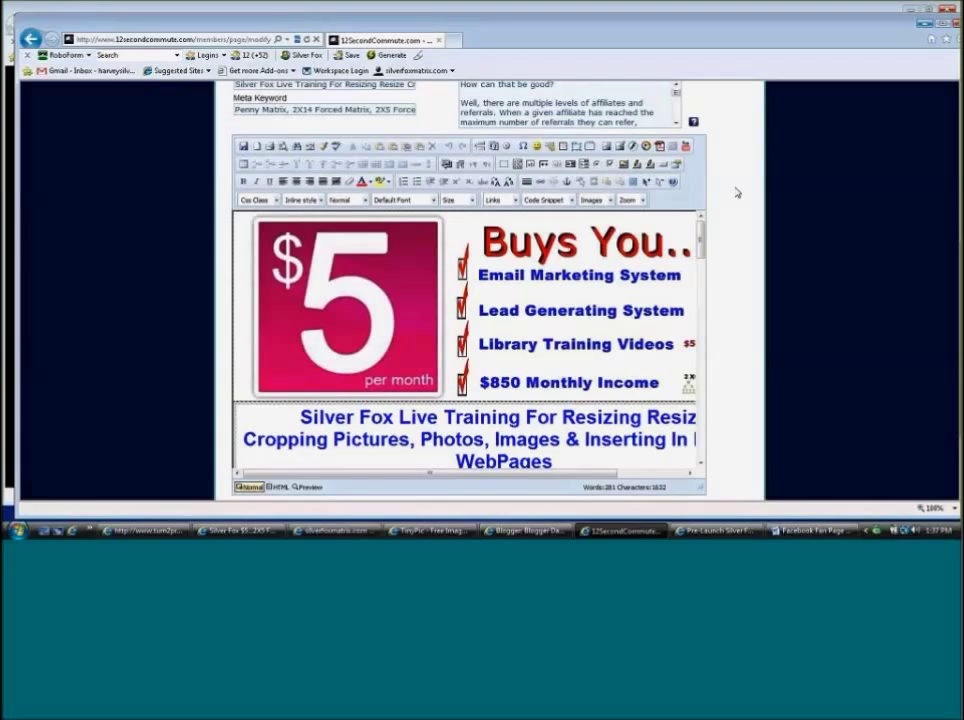
scroll(736, 192, "down", 2)
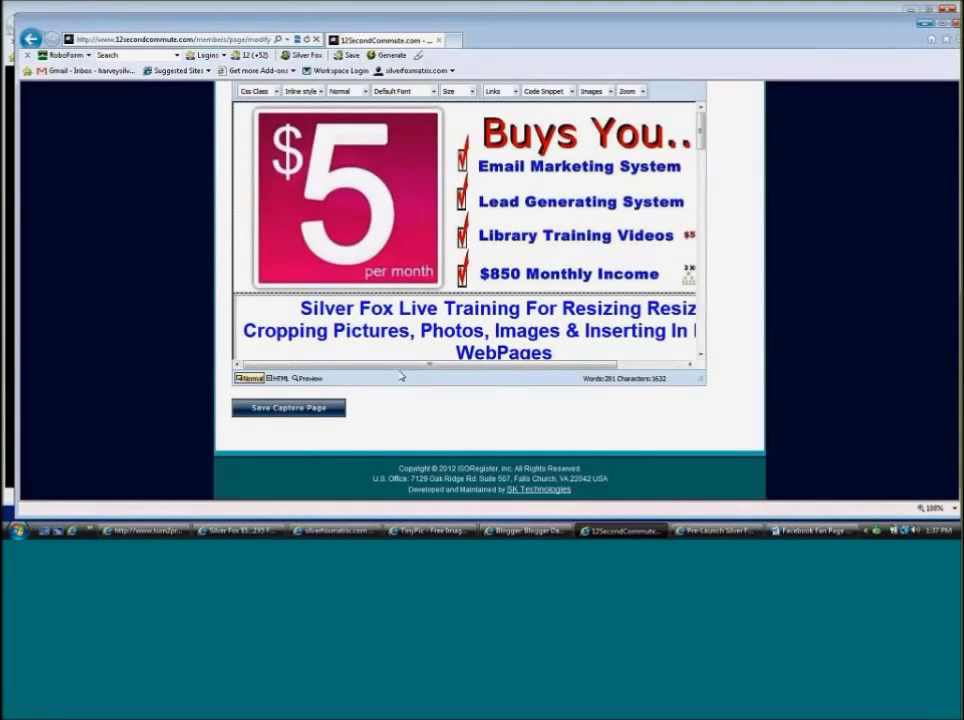
Show the capture page's HTML source and copy the whole of it.
left_click(279, 379)
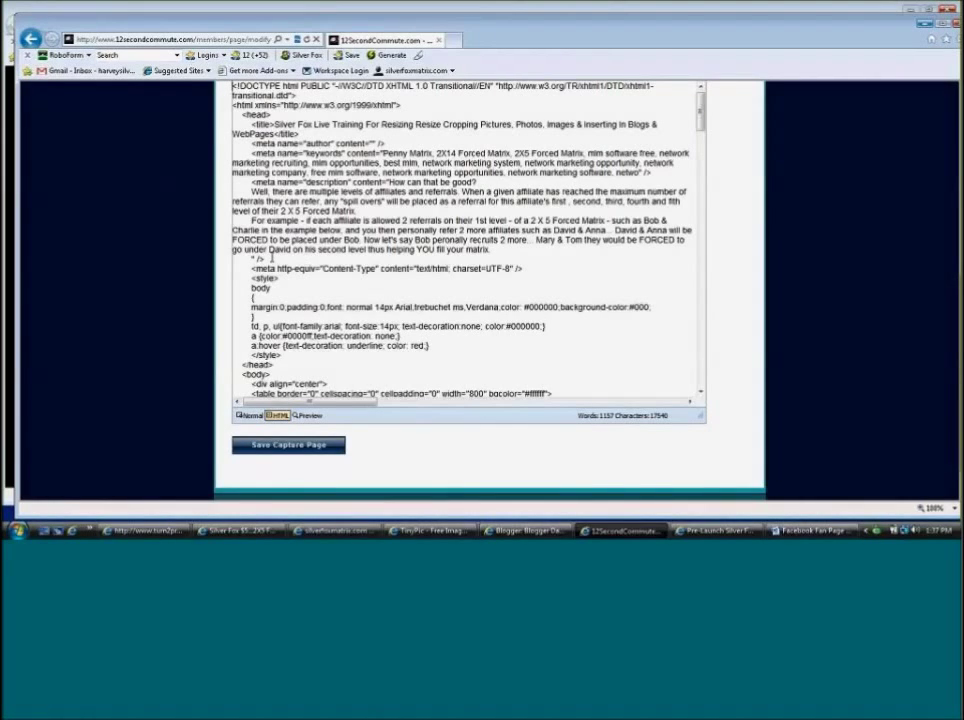
left_click(271, 258)
key("ctrl+a")
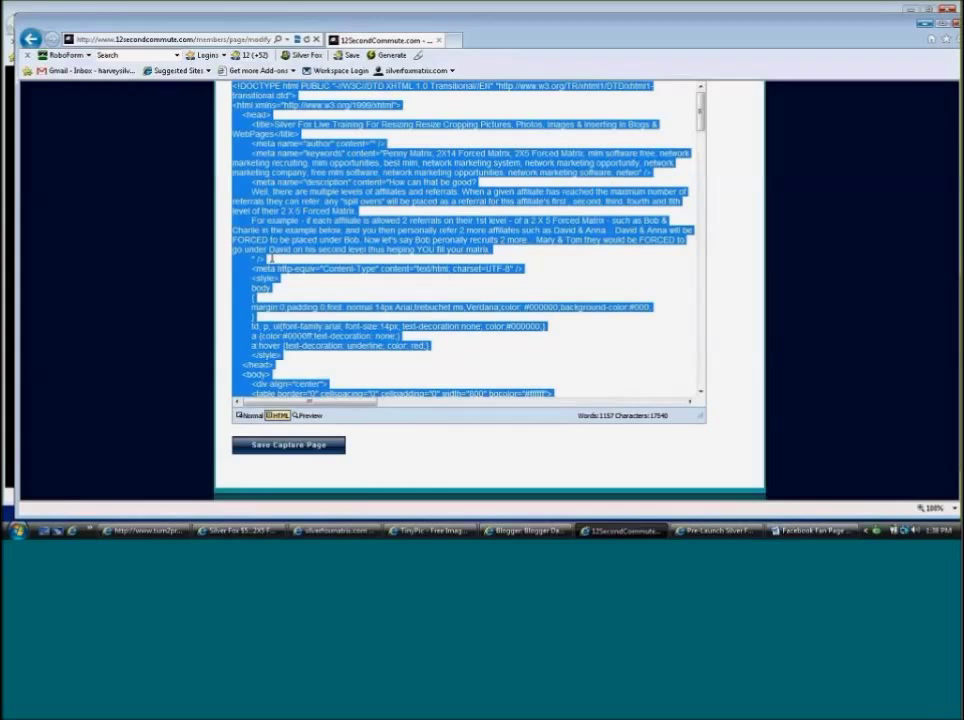
left_click(272, 260)
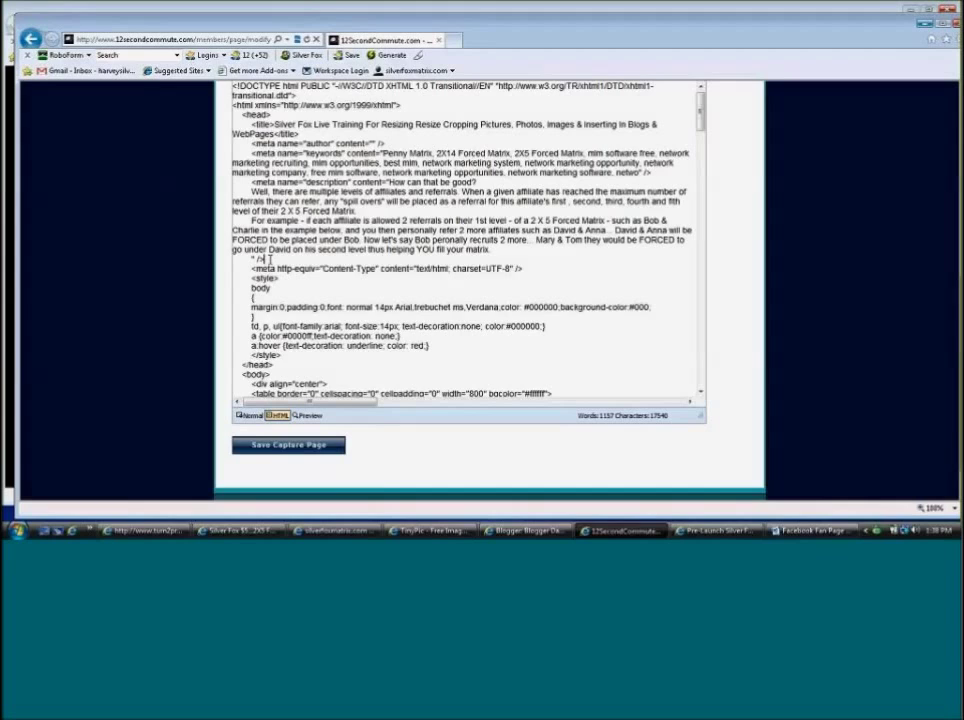
key("ctrl+a")
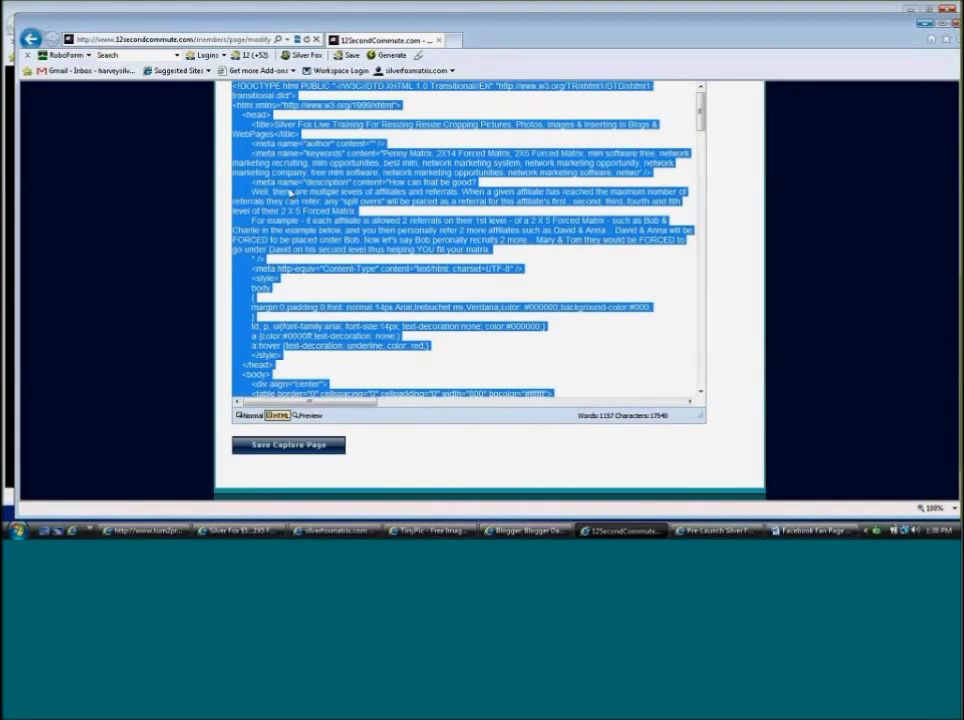
right_click(290, 193)
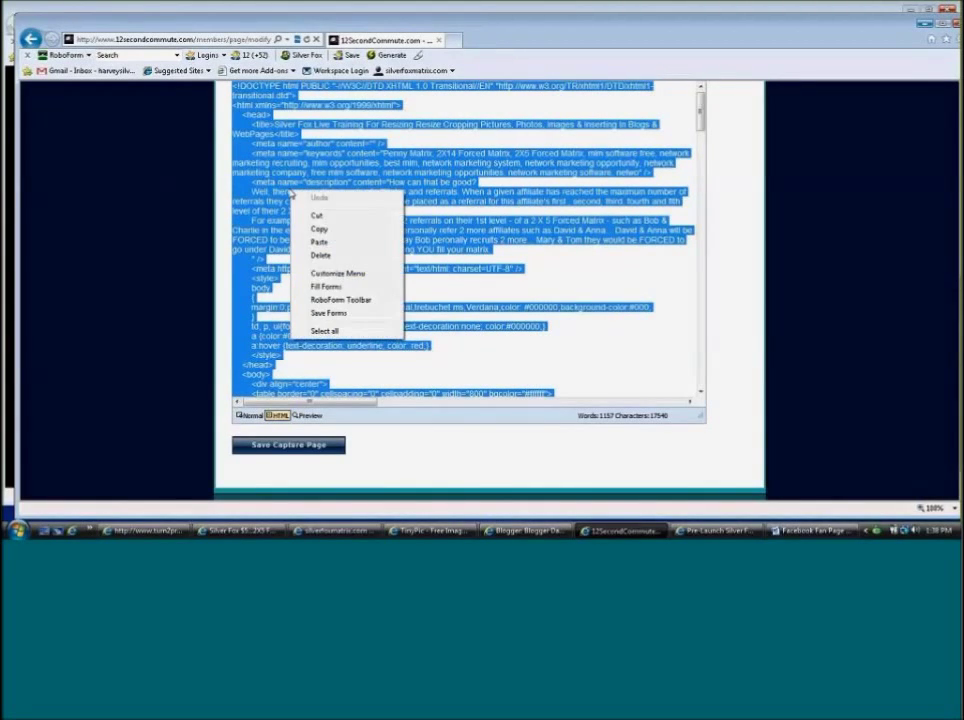
left_click(321, 230)
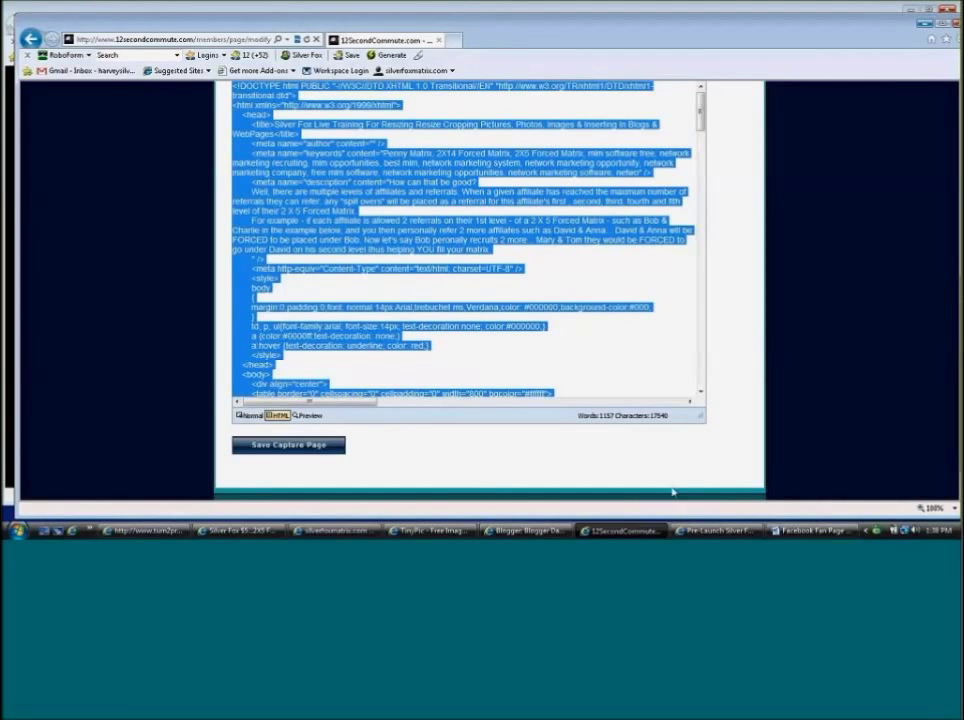
Switch to the Blogger dashboard and open the form for creating a new blog.
left_click(718, 531)
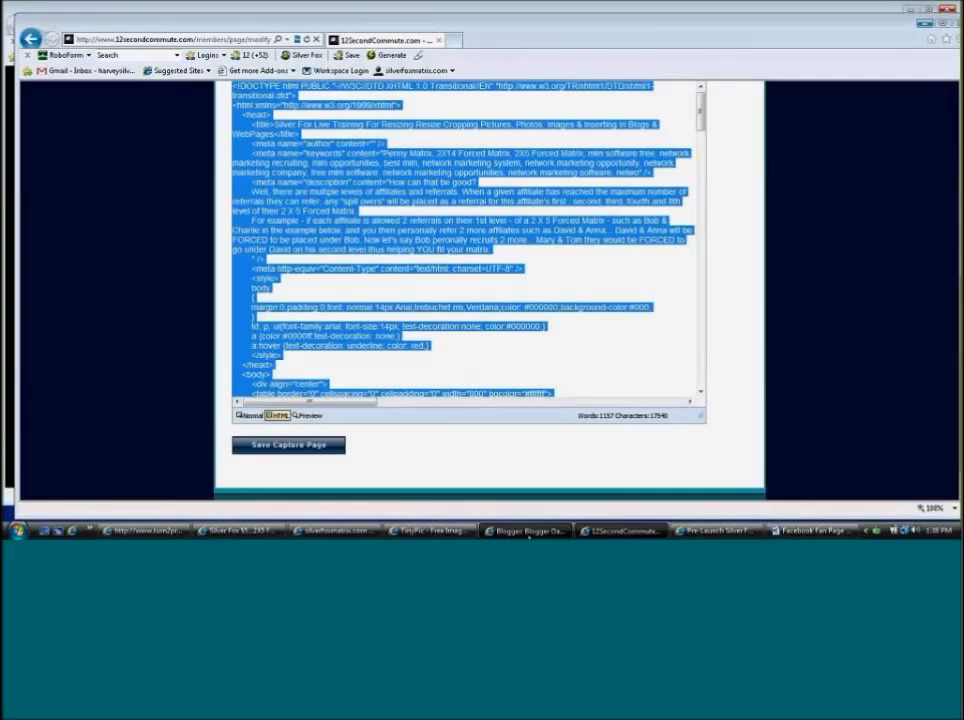
left_click(525, 531)
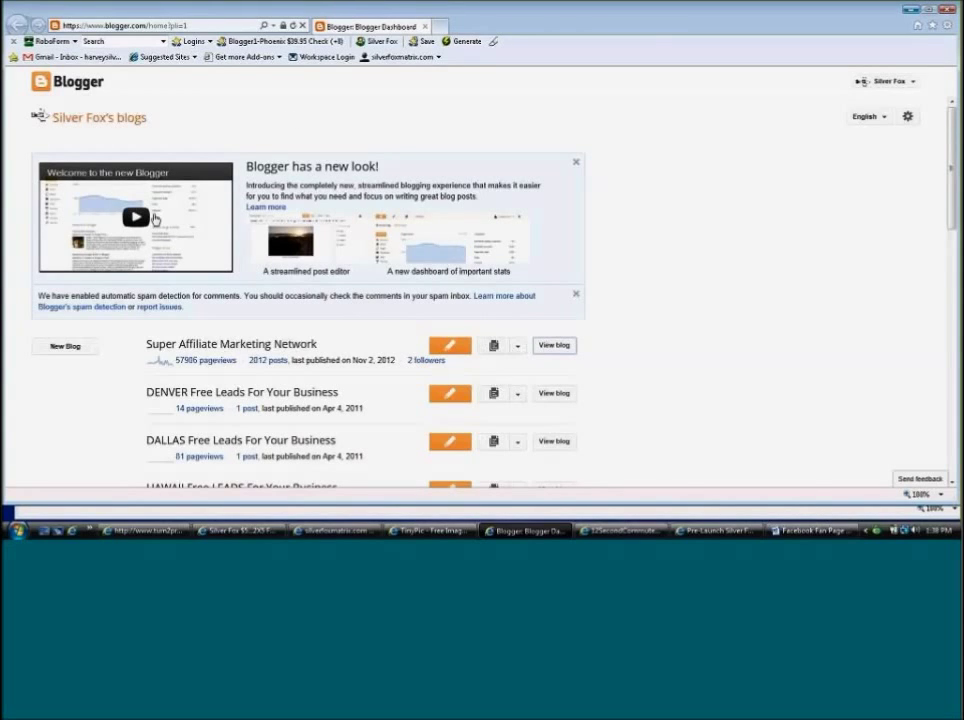
left_click(63, 346)
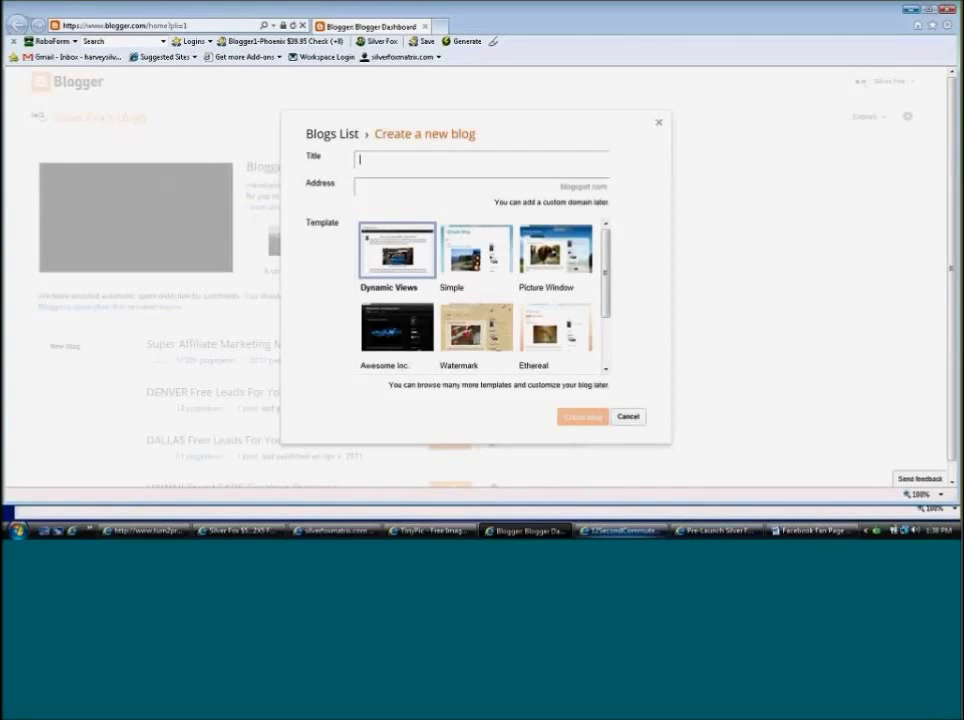
Switch back to the 12SecondCommute capture page and copy the blue Silver Fox Live Training heading from the editor's normal view.
left_click(622, 531)
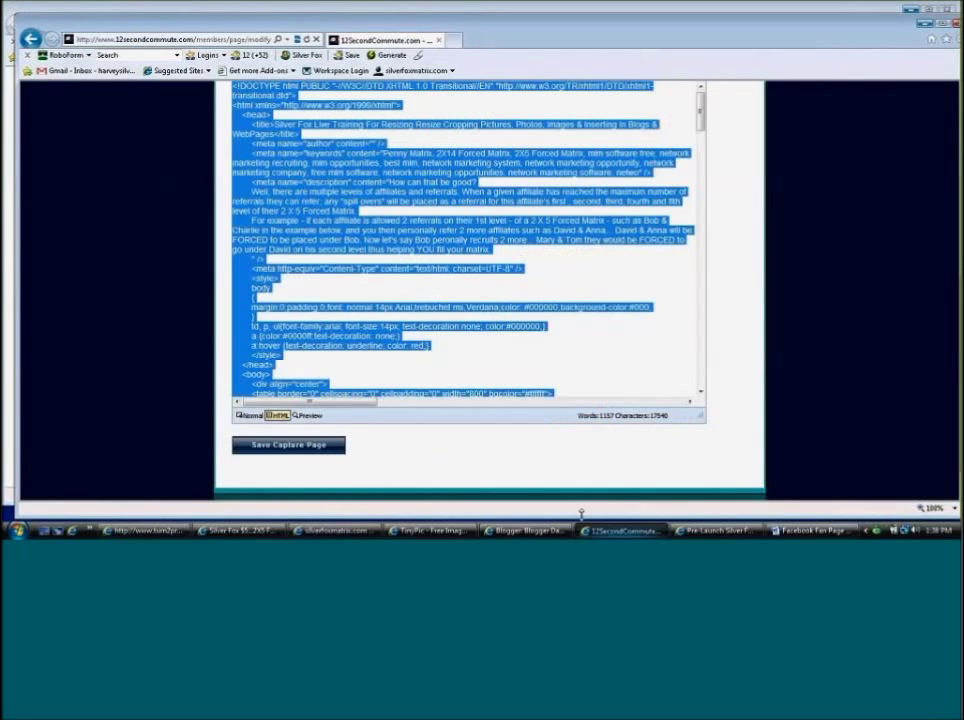
left_click(250, 415)
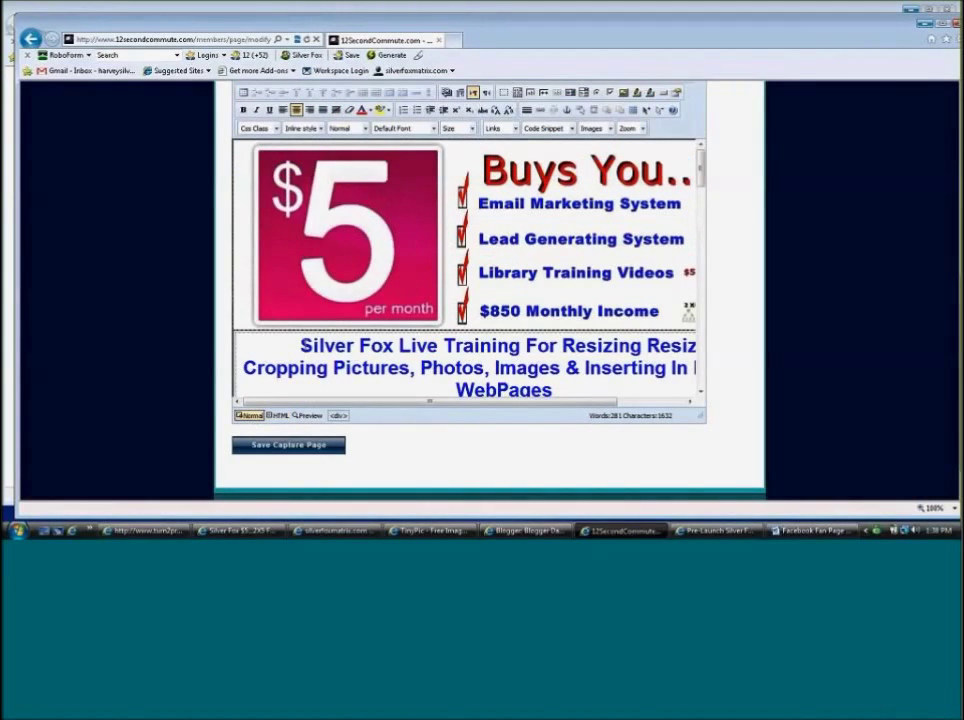
left_click_drag(300, 345, 552, 390)
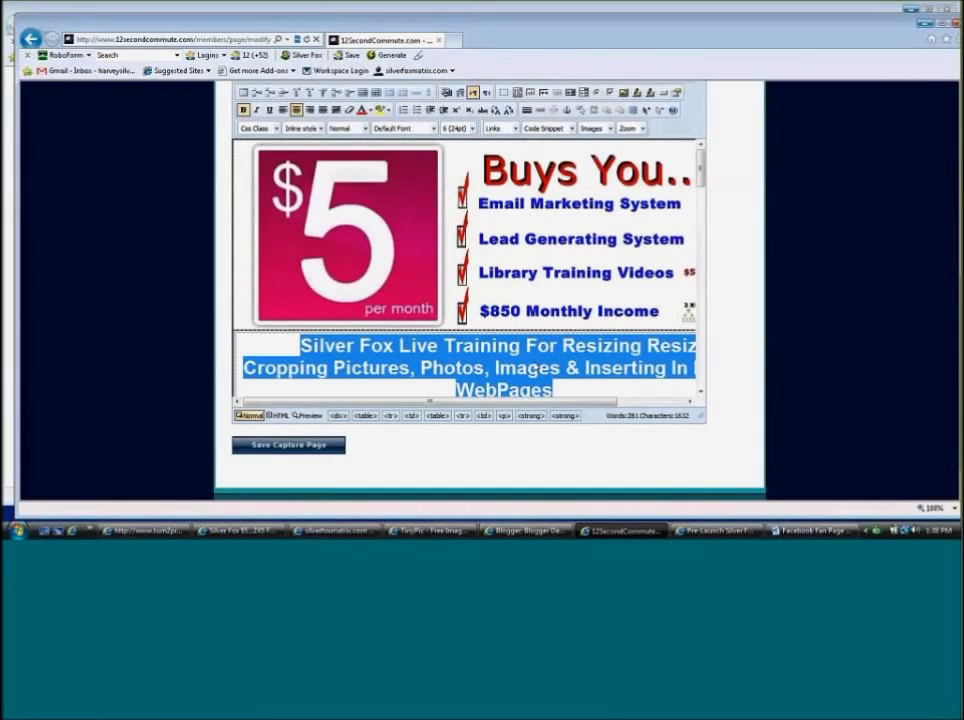
scroll(535, 372, "down", 1)
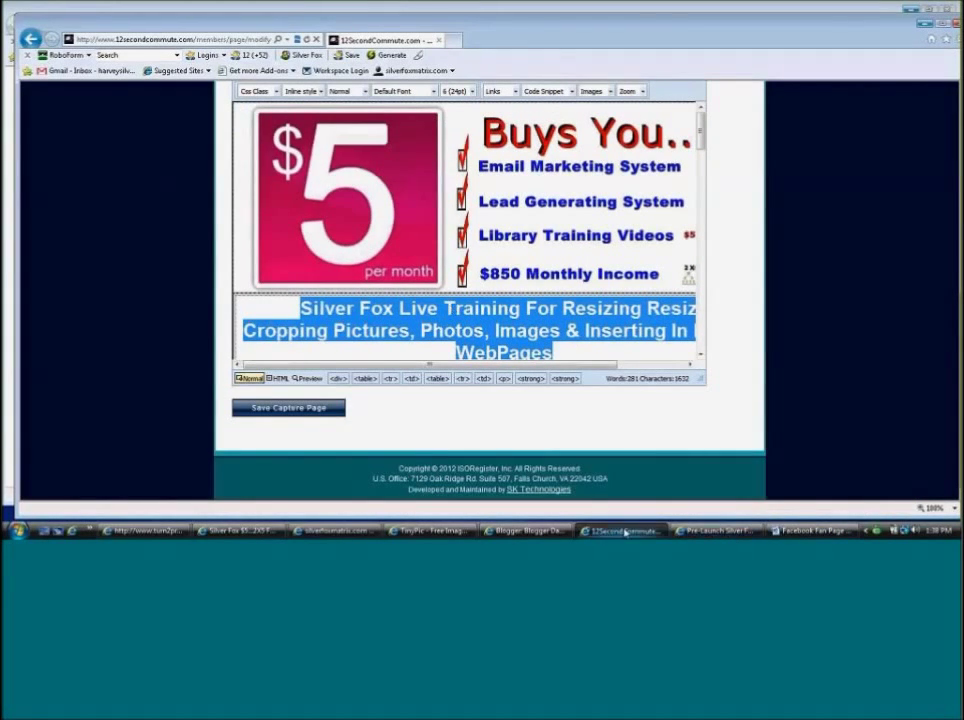
Return to Blogger, paste the copied heading as the new blog's title, and close the form without creating the blog.
left_click(528, 530)
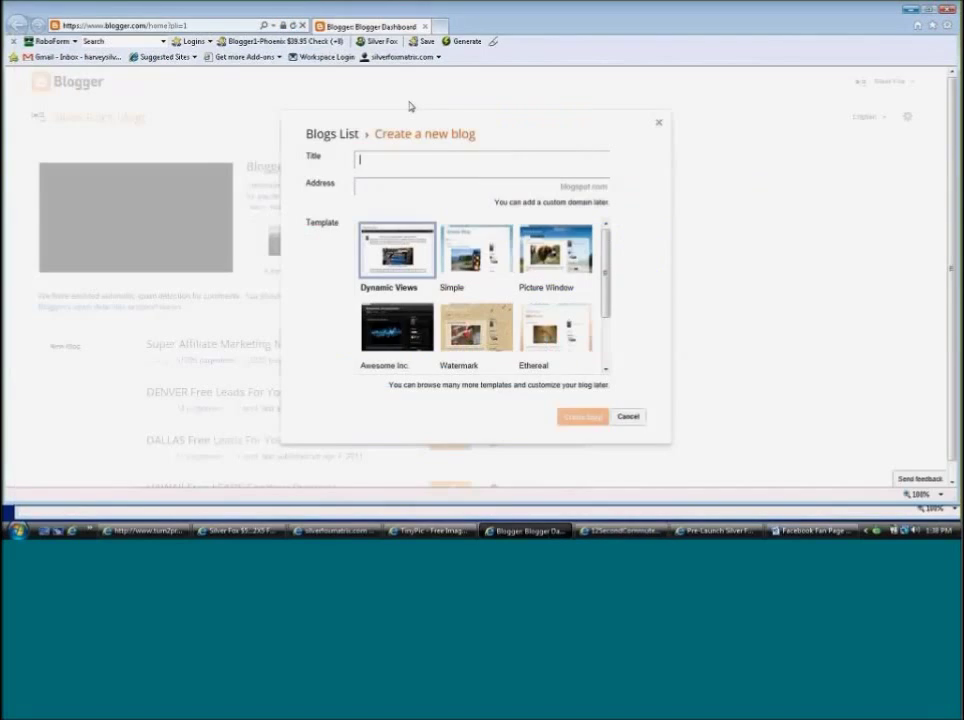
left_click(376, 158)
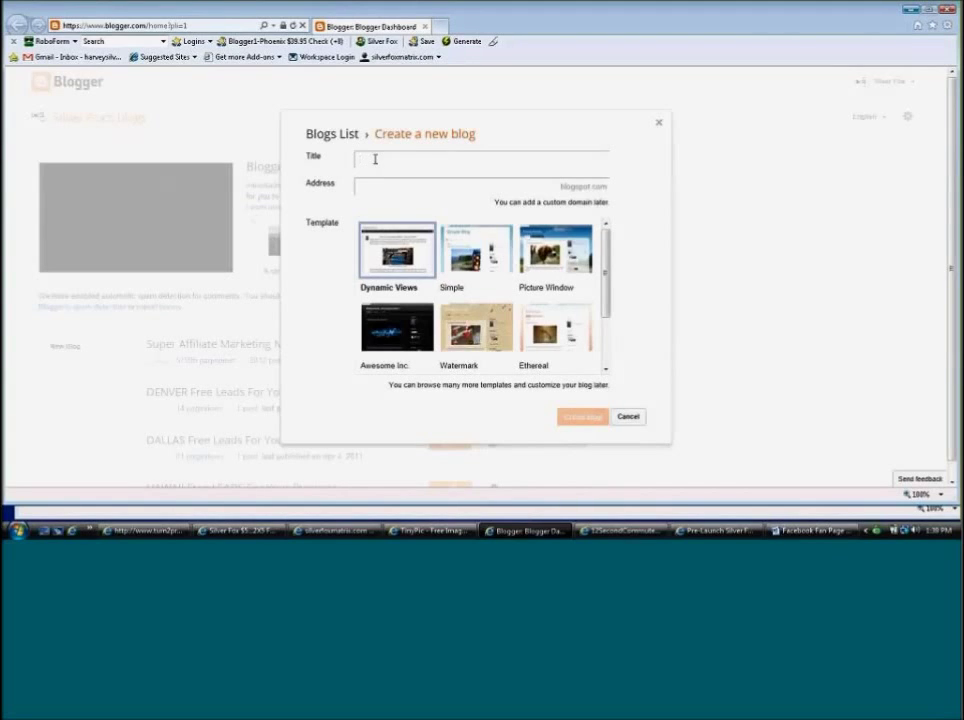
right_click(390, 162)
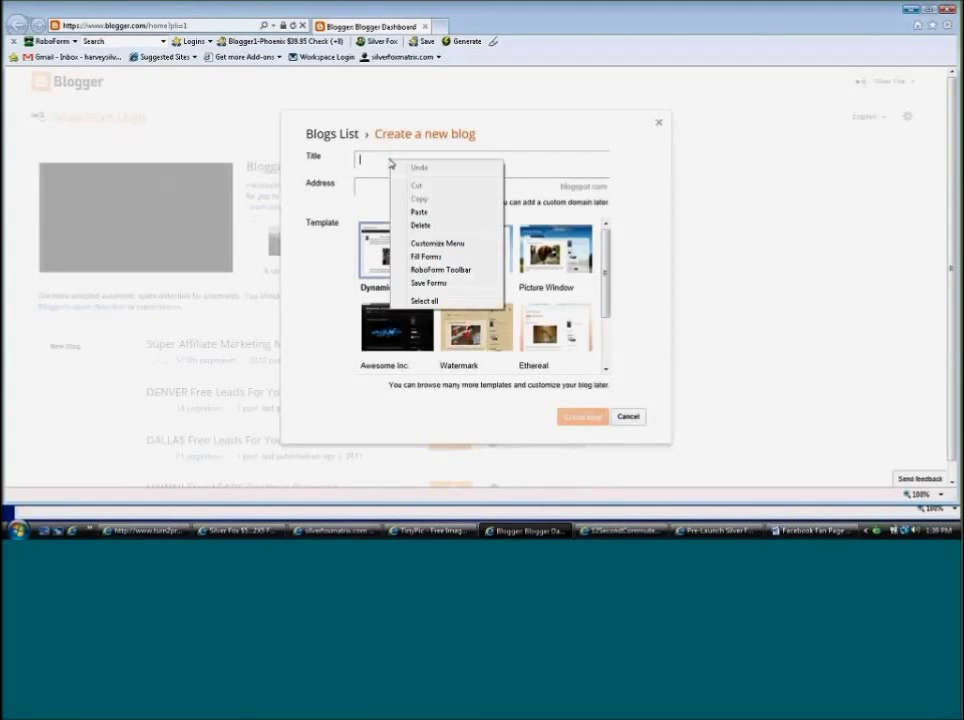
left_click(430, 212)
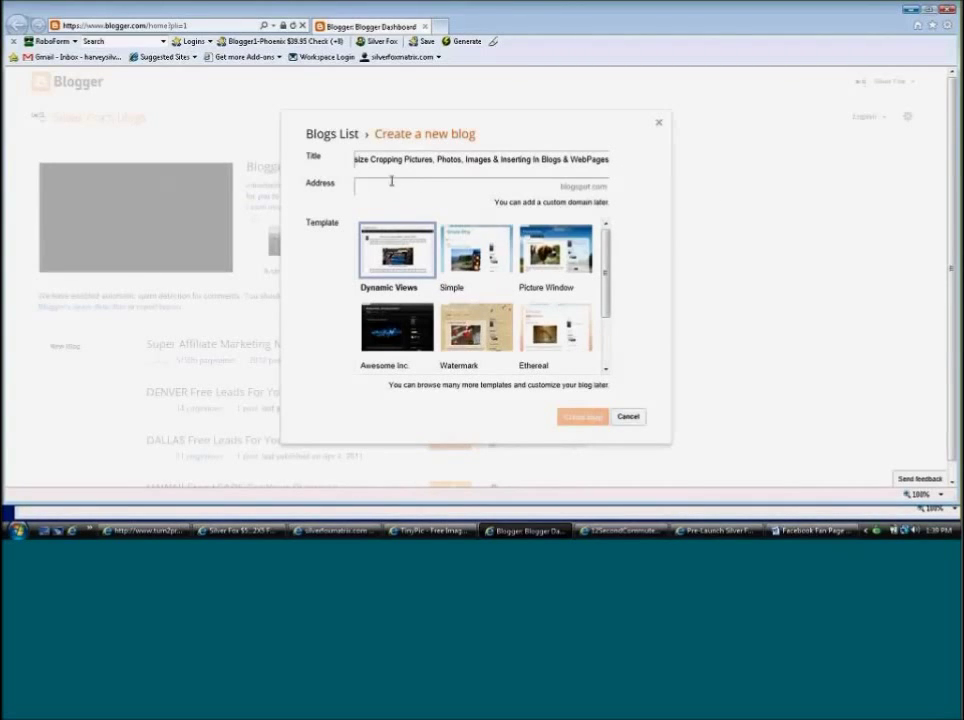
left_click(660, 126)
Start a new post in the Super Affiliate Marketing Network blog and paste the copied training heading as its title.
scroll(677, 286, "down", 3)
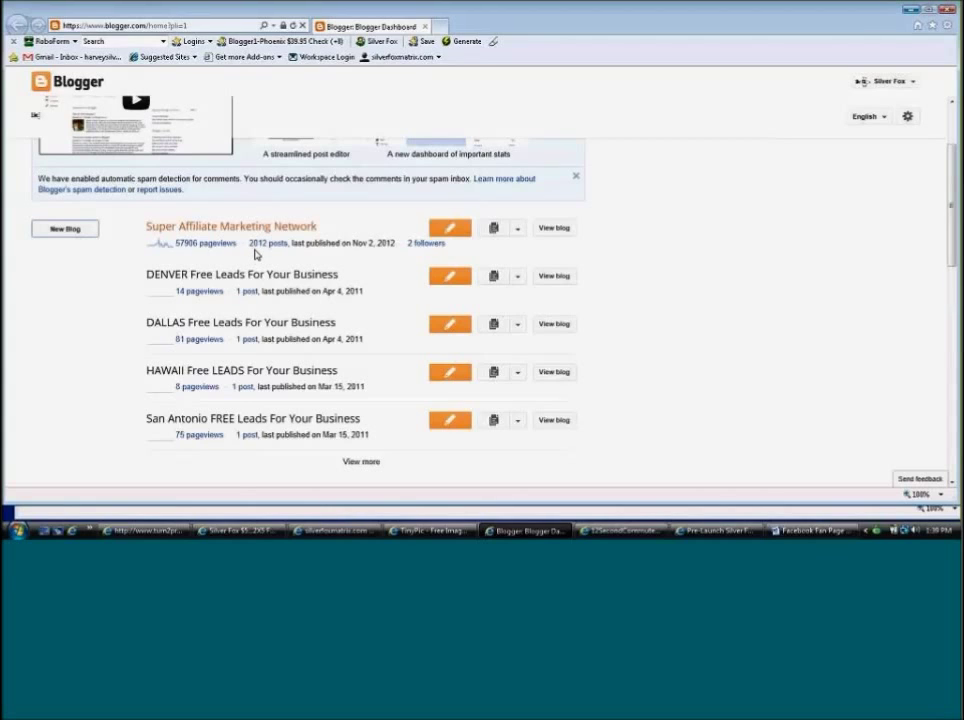
left_click(450, 228)
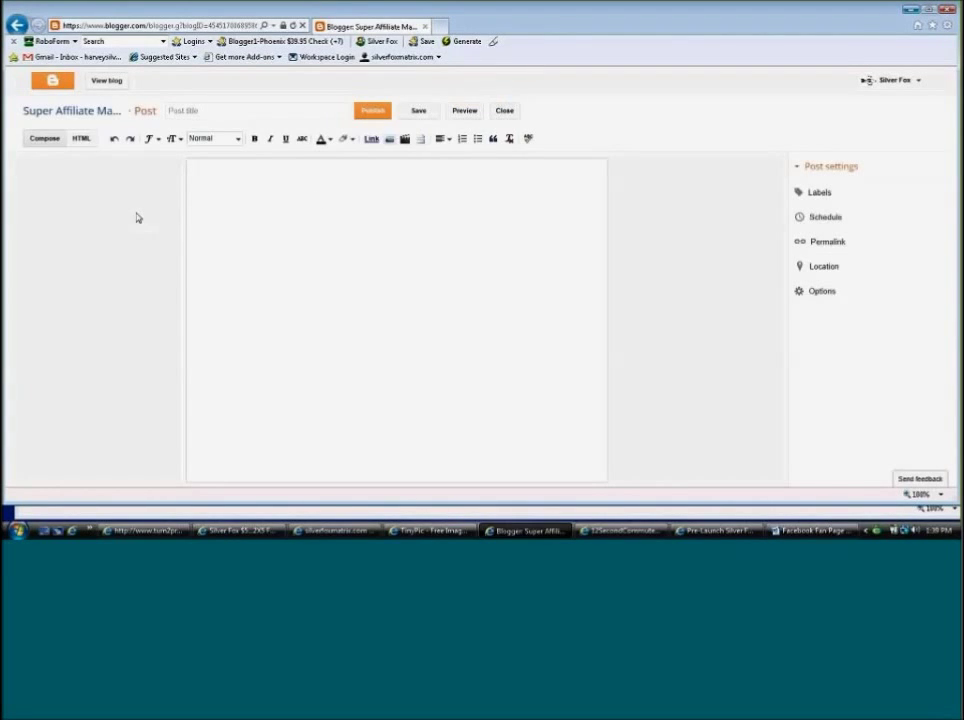
left_click(196, 111)
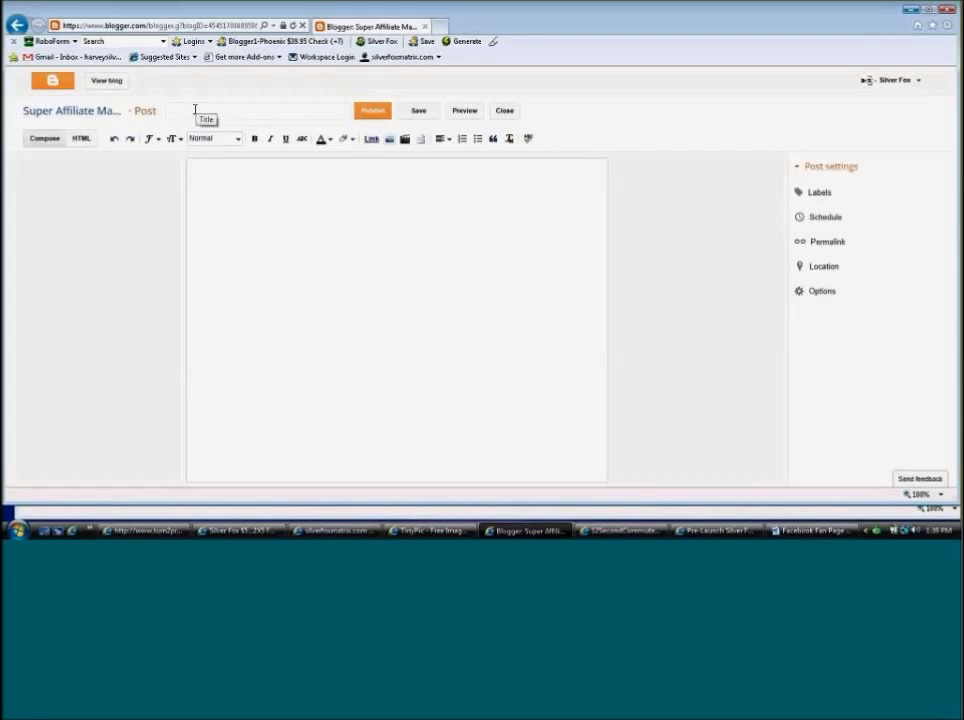
key("ctrl+v")
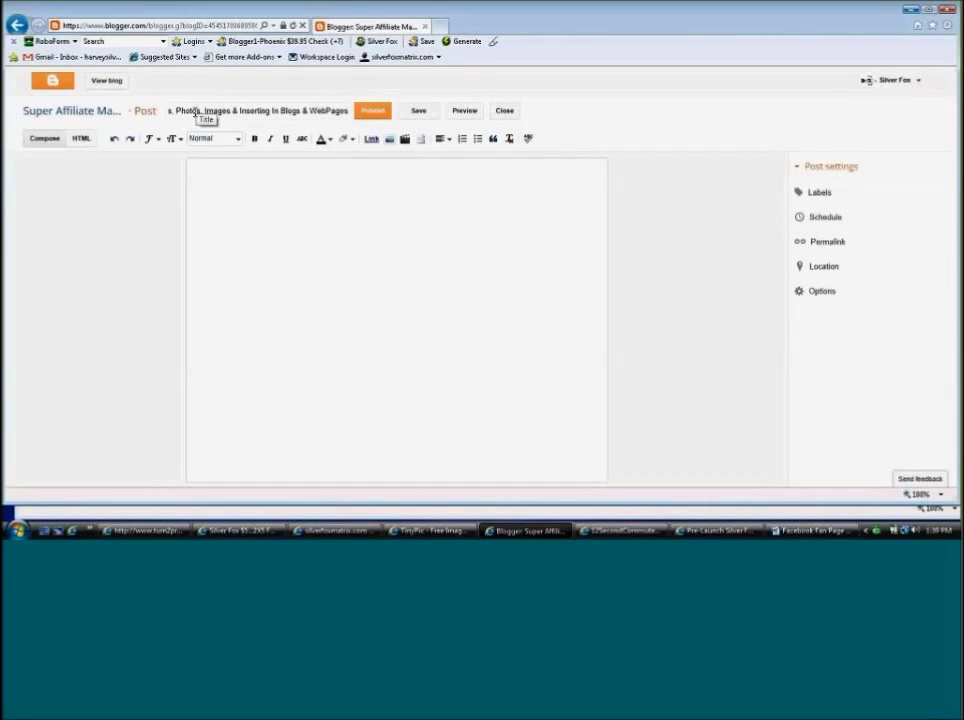
Set the post editor to HTML mode, then switch to the 12SecondCommute capture page and copy its entire HTML source.
left_click(81, 139)
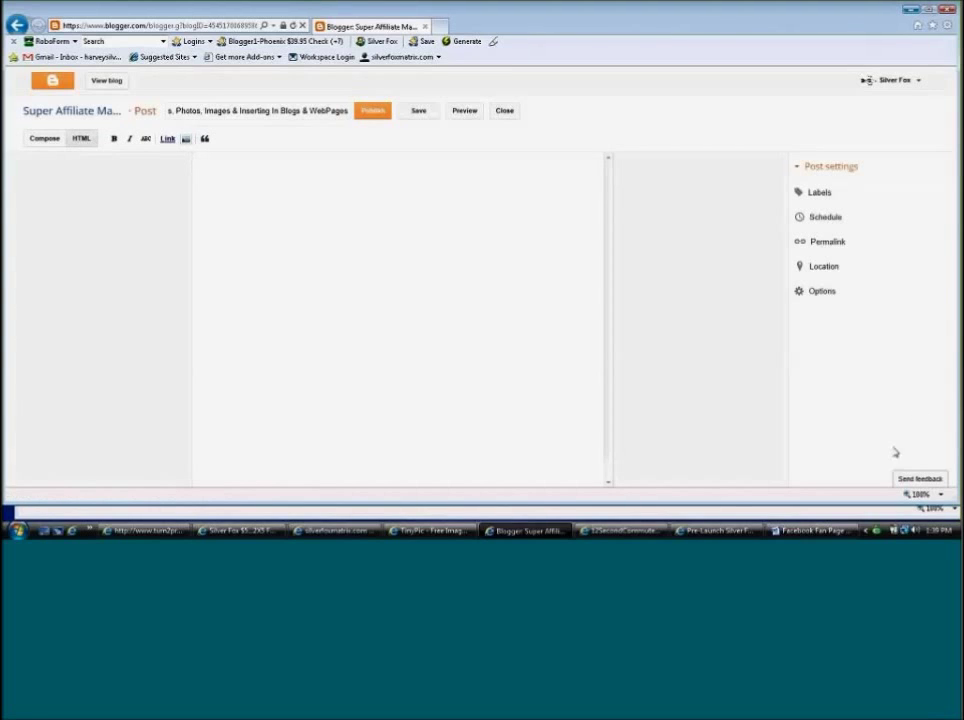
left_click(620, 531)
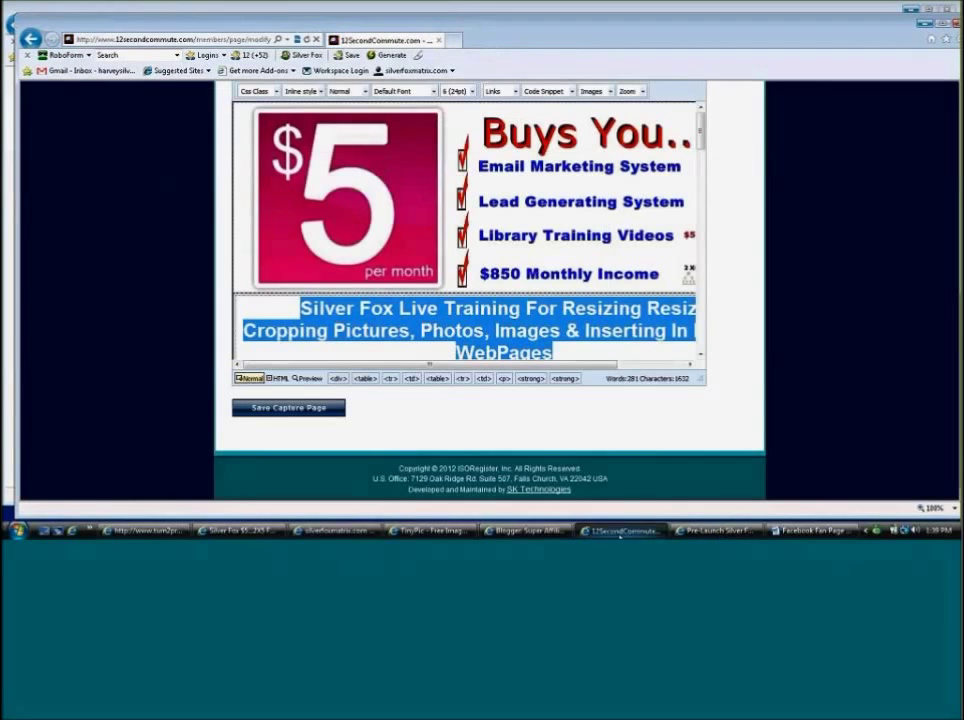
left_click(280, 379)
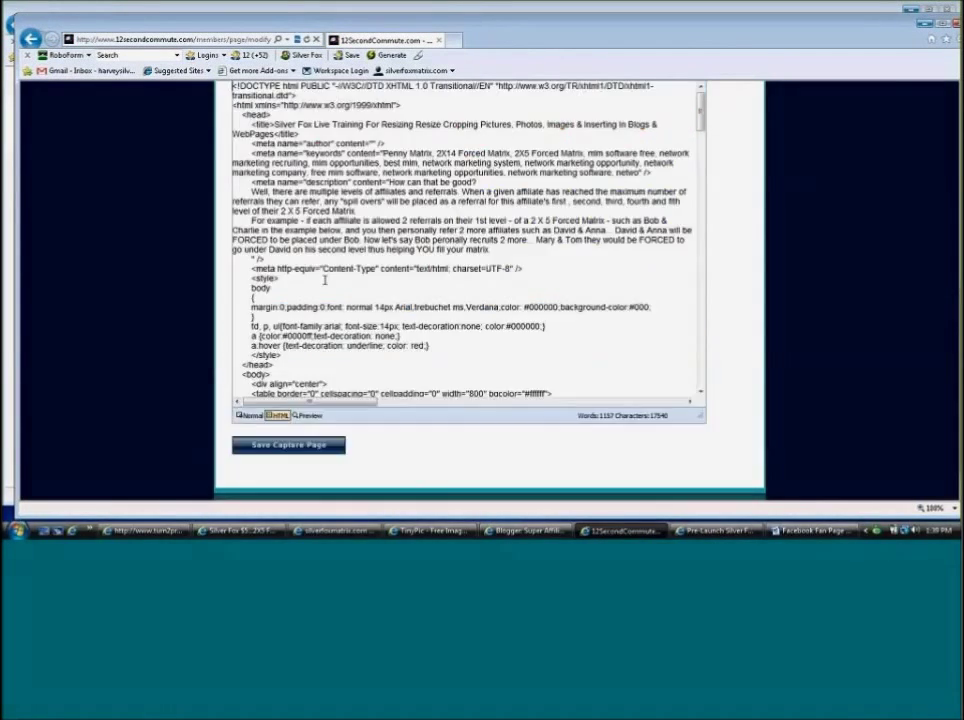
left_click(317, 285)
key("ctrl+a")
right_click(341, 190)
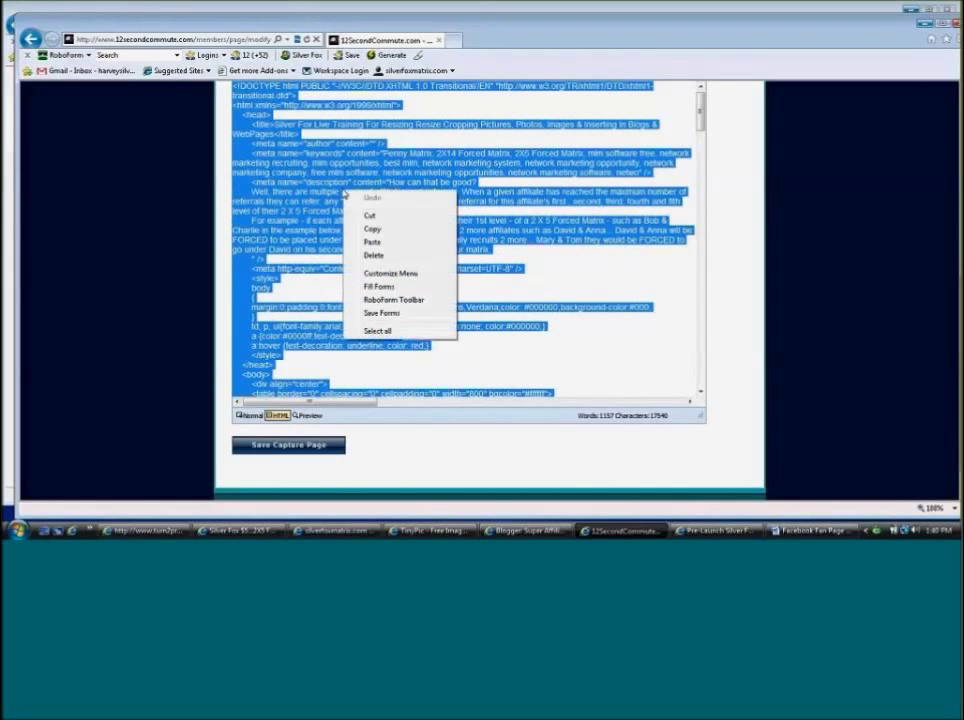
left_click(372, 229)
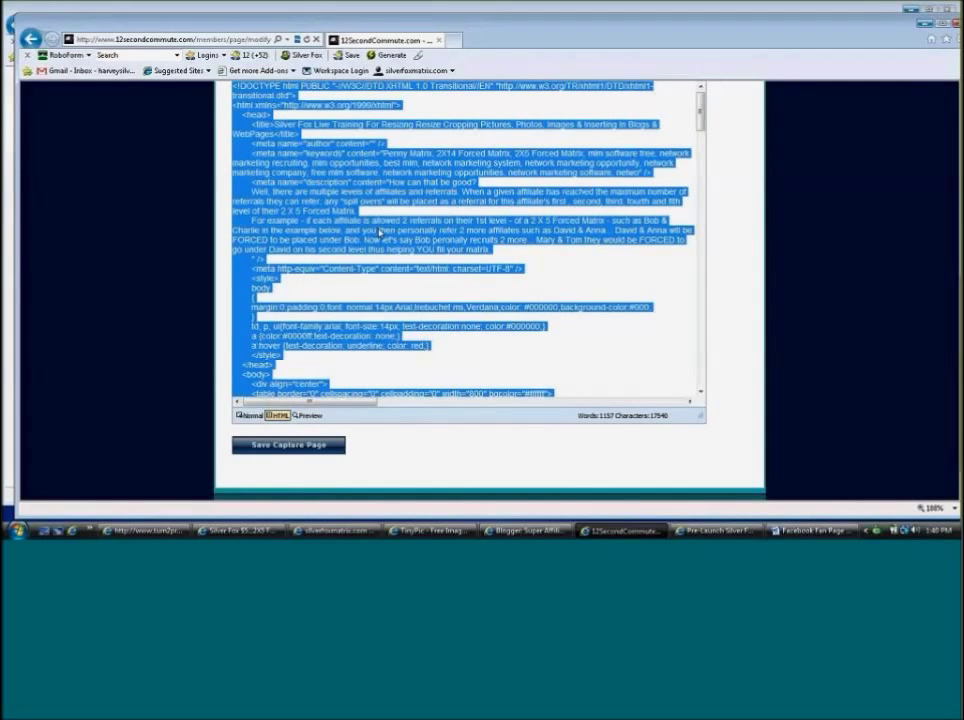
Return to Blogger and paste the copied capture page source into the post's HTML body.
left_click(527, 530)
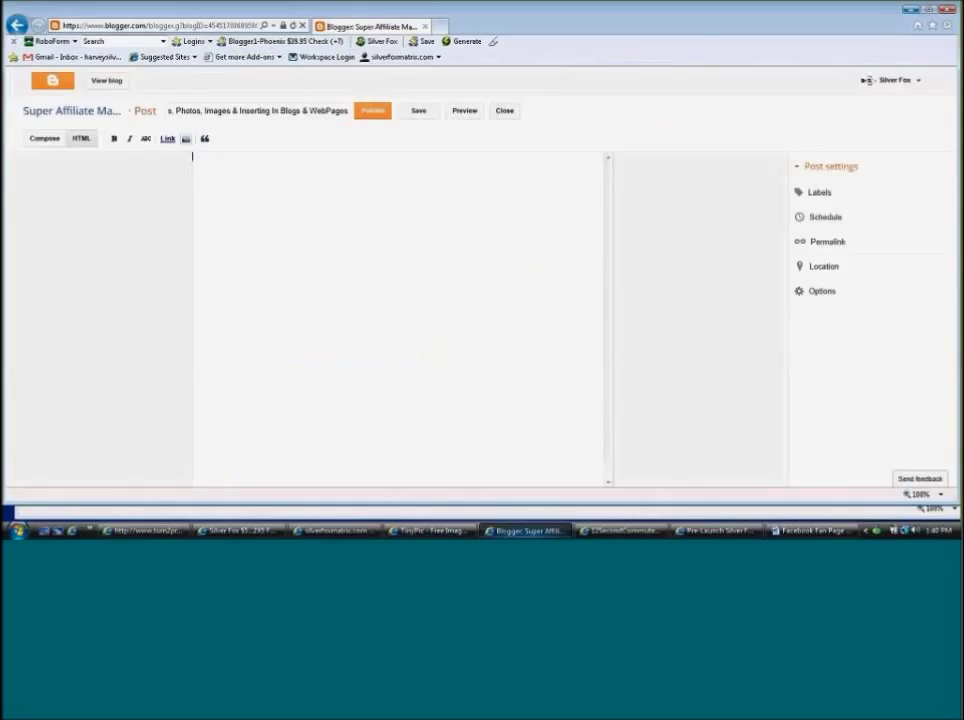
right_click(267, 231)
left_click(303, 285)
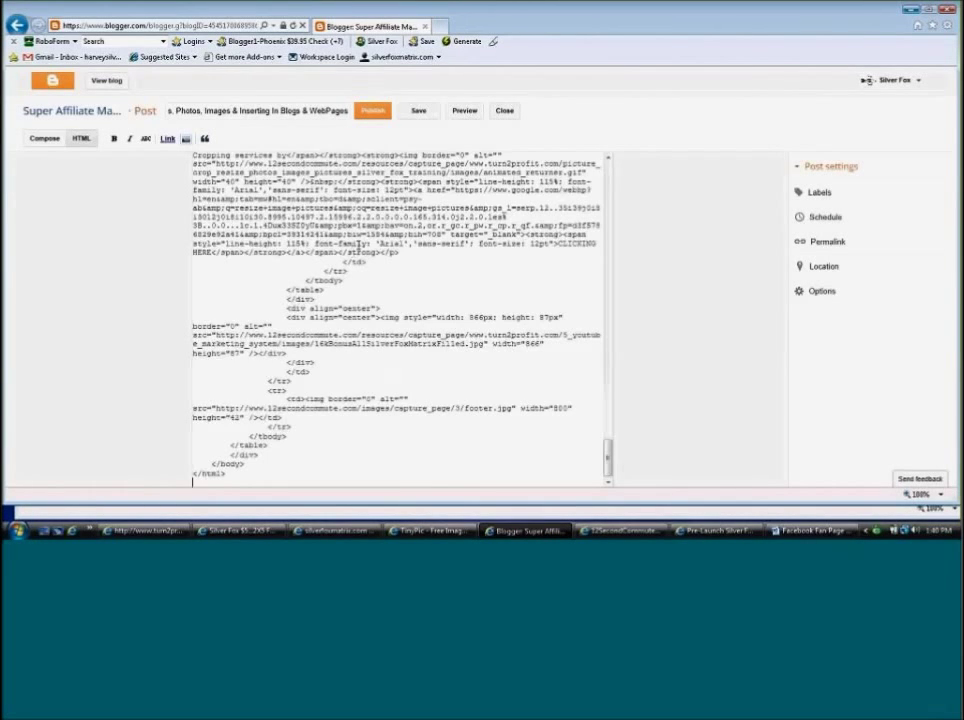
Show the post in the compose view and review its content from the introductory text down to the $16,000 BONUS banner.
left_click(45, 138)
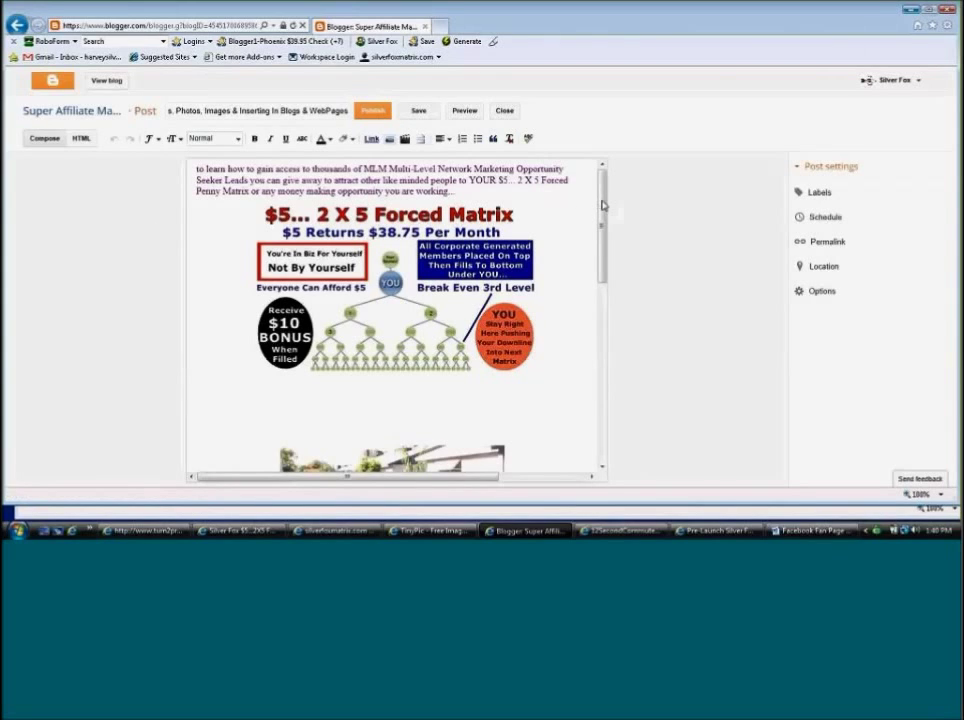
mouse_move(603, 205)
left_mouse_down()
mouse_move(603, 237)
mouse_move(603, 194)
left_mouse_up()
left_click(601, 344)
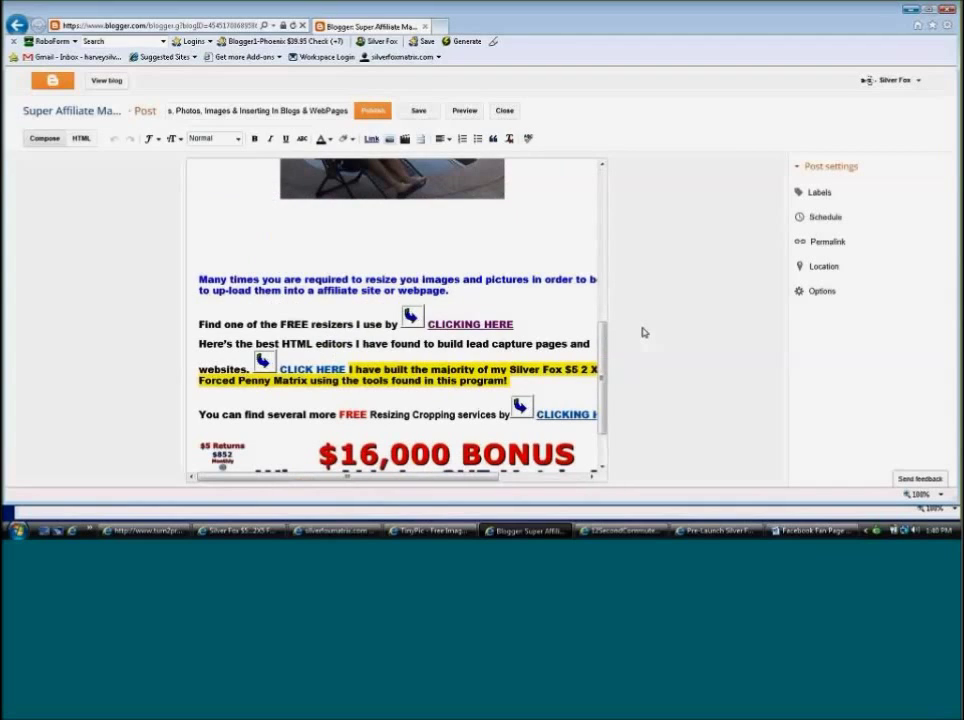
left_click(600, 193)
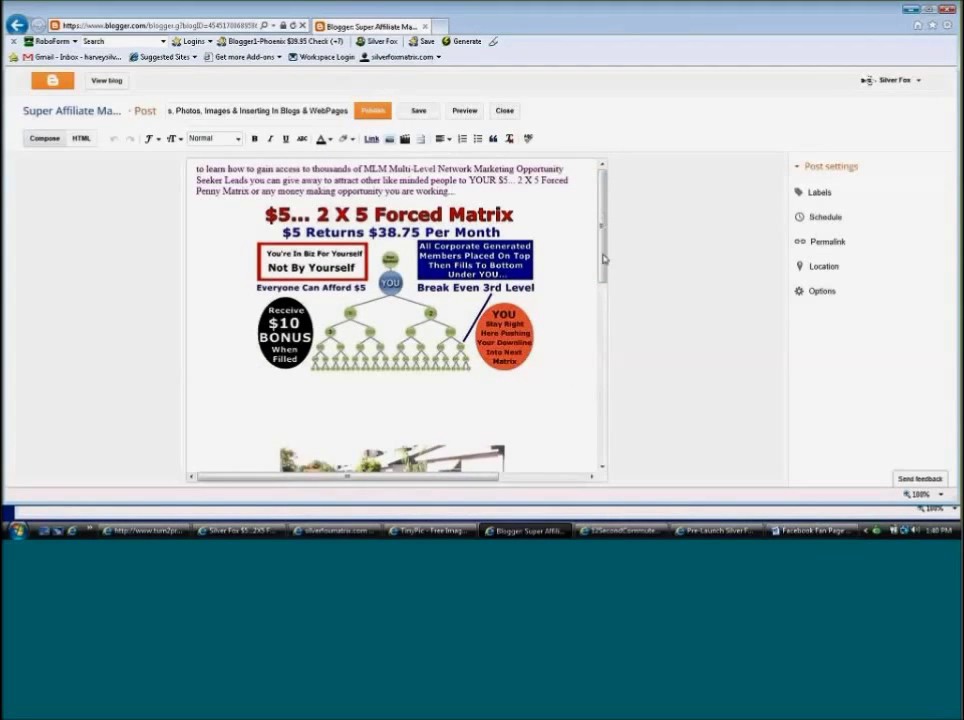
left_click(604, 300)
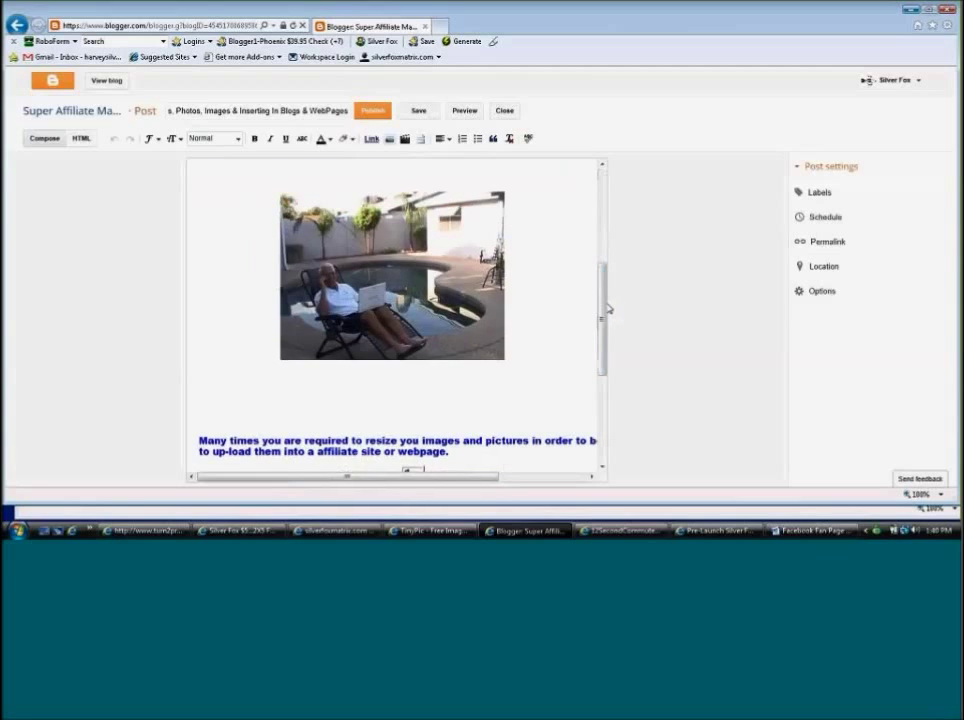
left_click(604, 370)
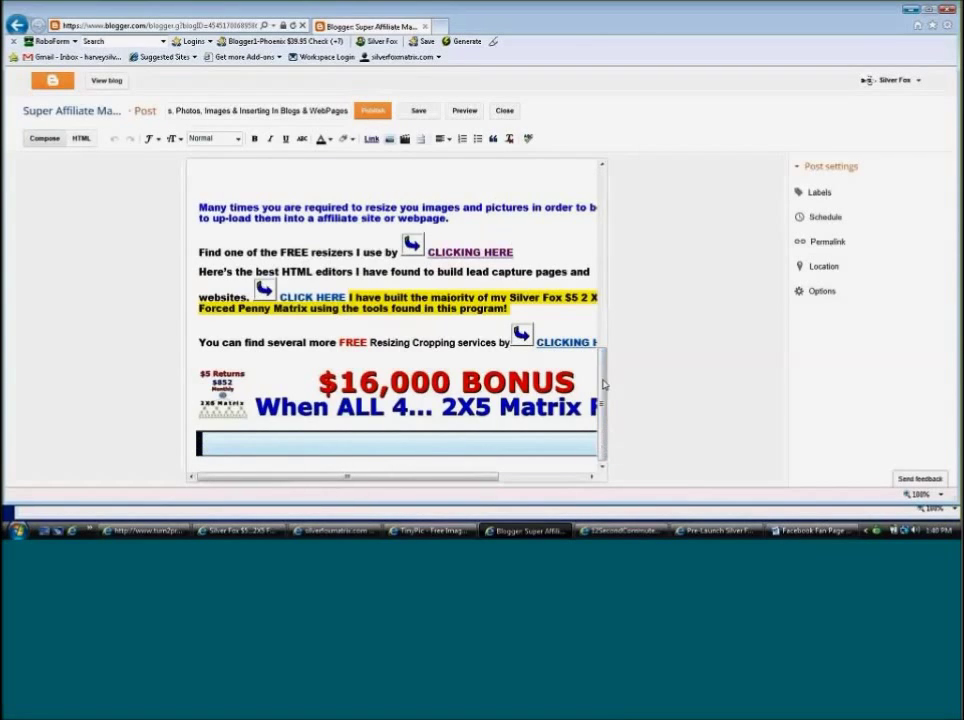
left_click_drag(604, 384, 605, 215)
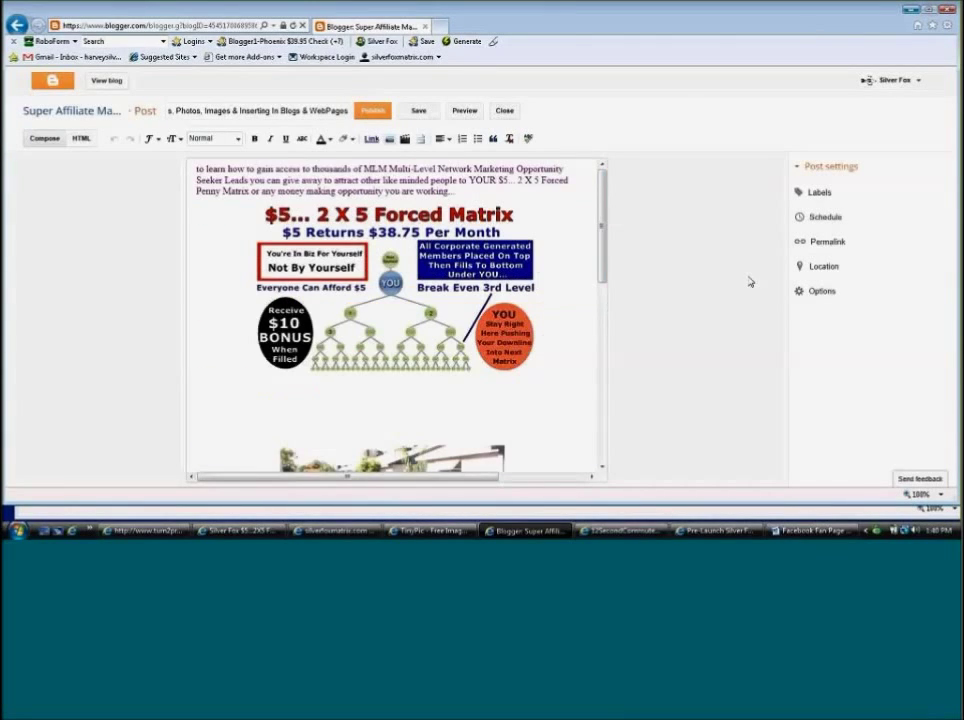
Switch to the 12SecondCommute capture page and copy its entire HTML source again.
left_click(712, 530)
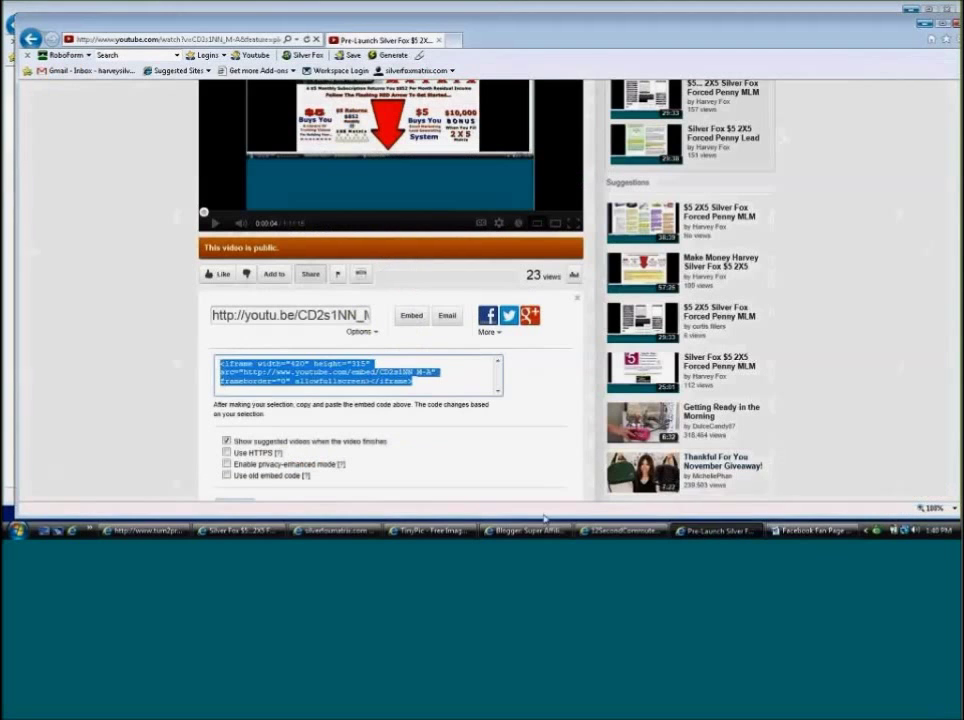
left_click(620, 531)
mouse_move(700, 110)
left_mouse_down()
mouse_move(703, 385)
mouse_move(703, 92)
left_mouse_up()
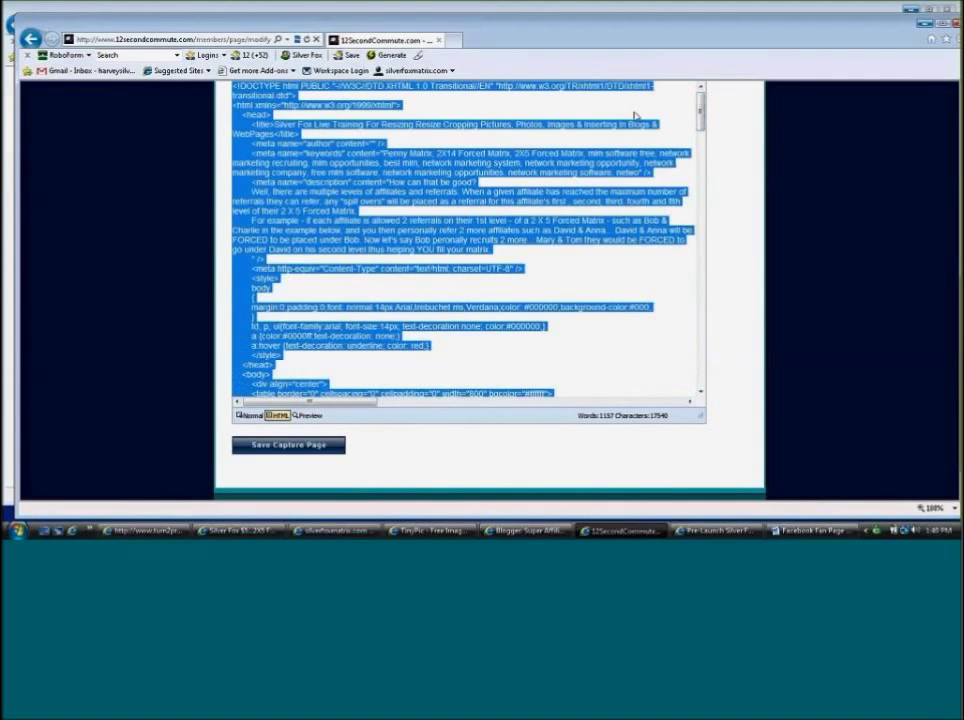
left_click(364, 211)
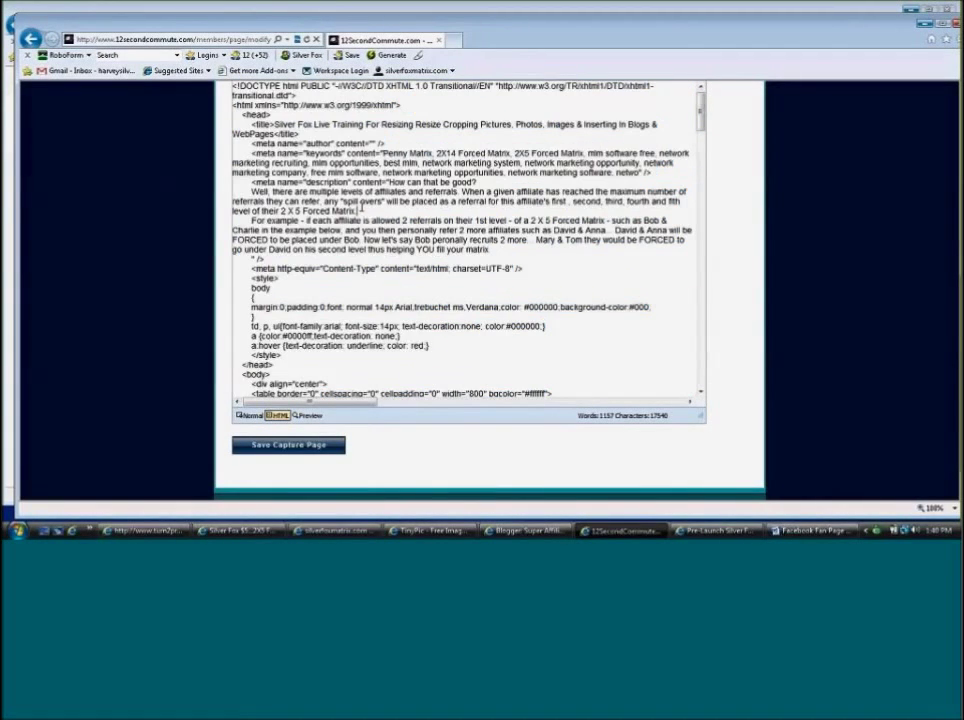
key("ctrl+a")
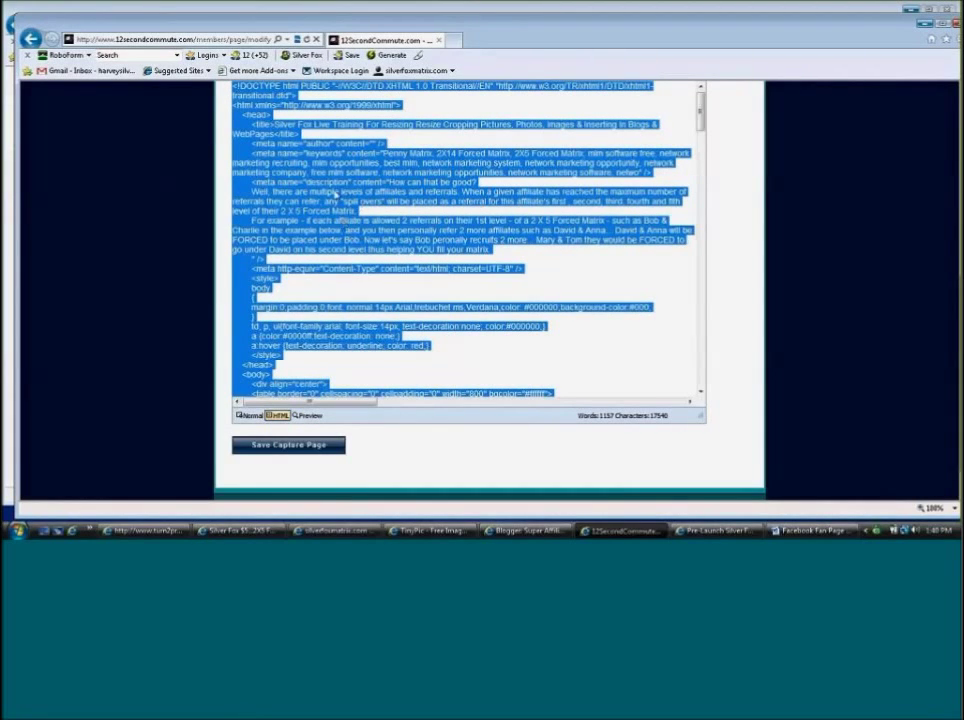
right_click(337, 192)
left_click(364, 230)
Return to the Blogger post's HTML mode and replace the entire body with the freshly copied capture page source.
left_click(522, 531)
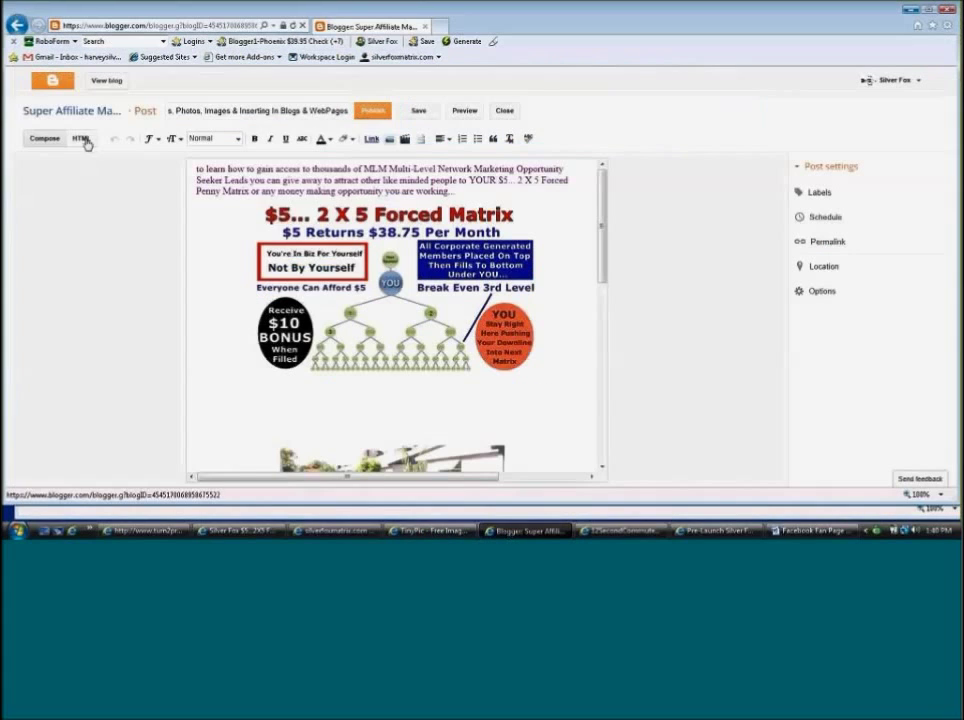
left_click(81, 138)
left_click(266, 272)
key("ctrl+a")
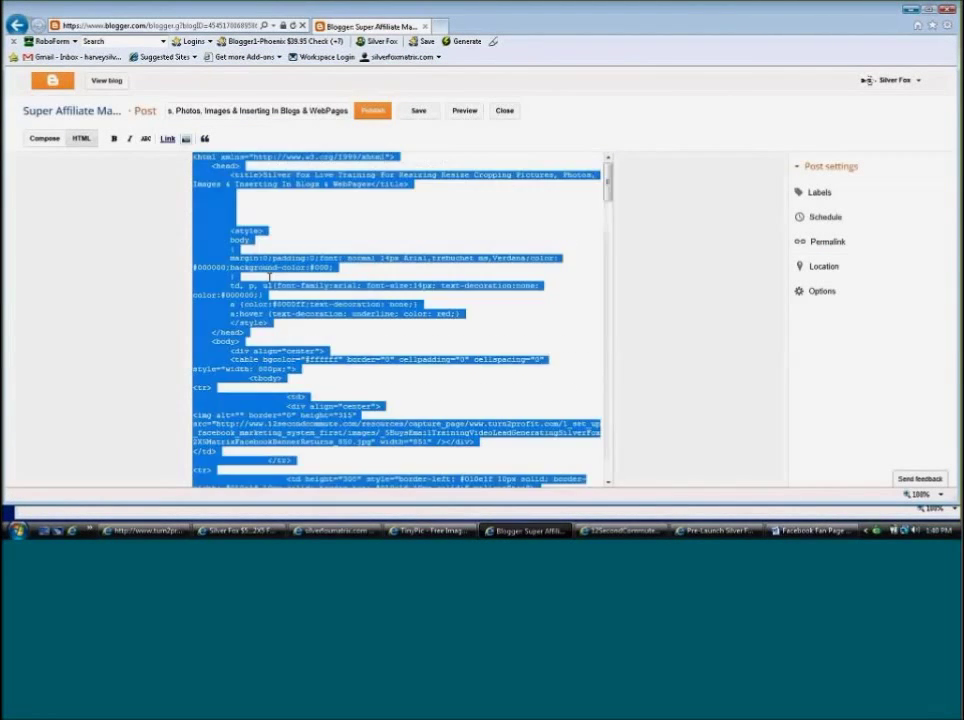
key("Delete")
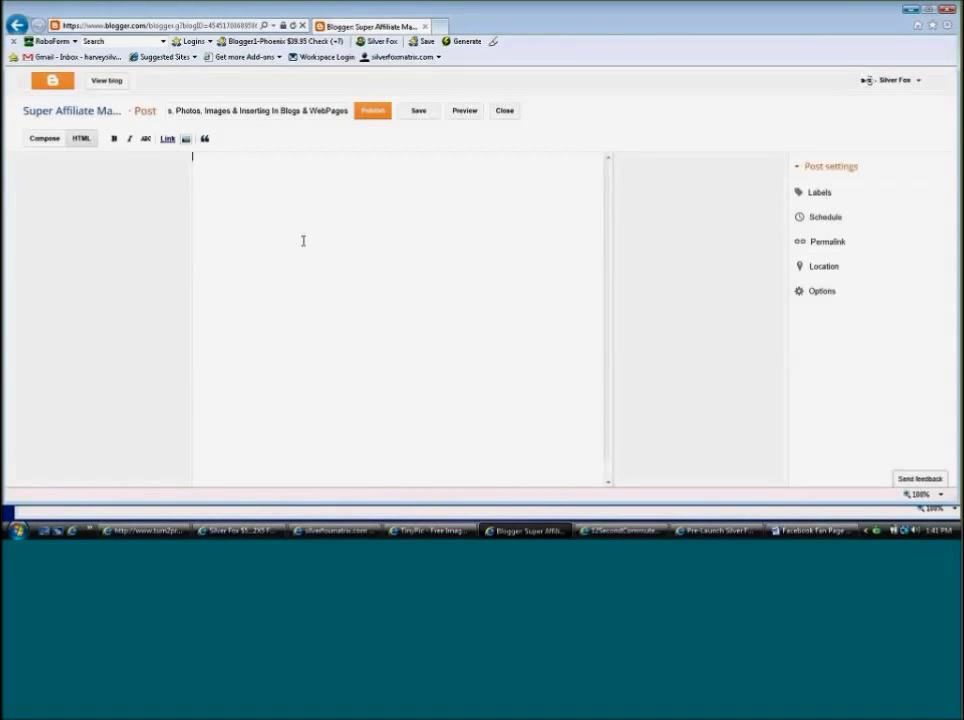
right_click(304, 242)
left_click(333, 296)
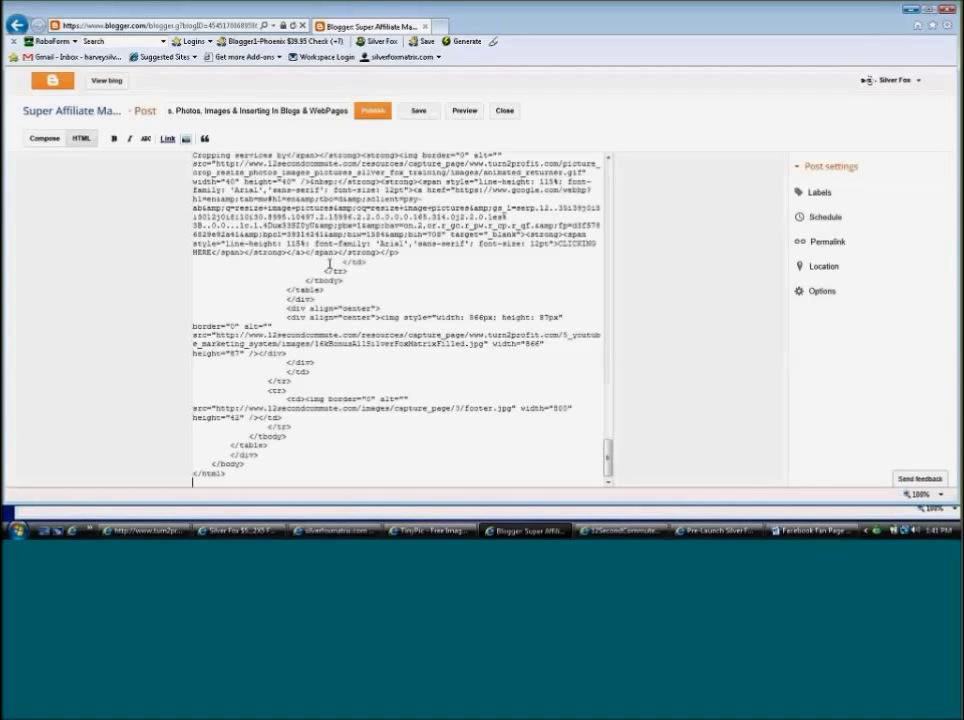
Ignore the HTML warning without leaving the post editor, and show the post in the compose view.
left_click_drag(607, 455, 612, 176)
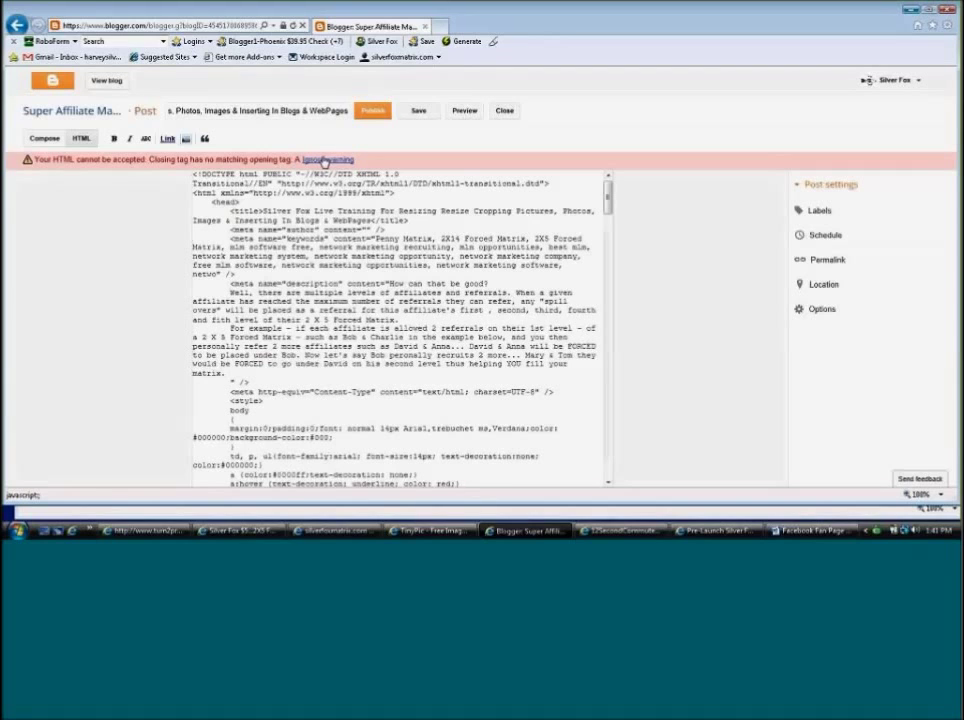
left_click(323, 162)
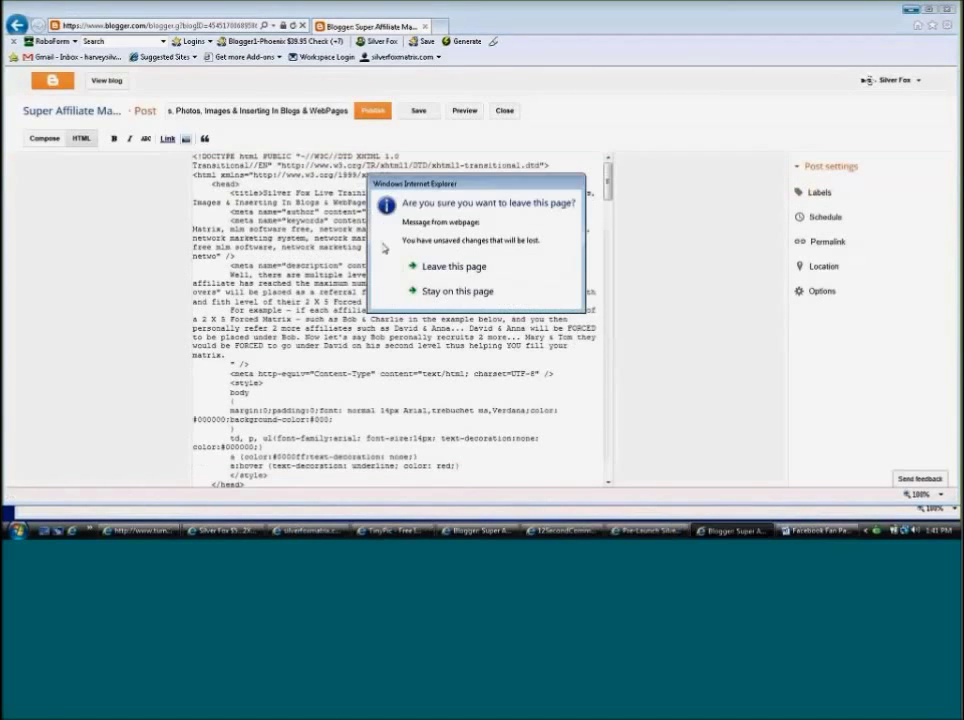
left_click(433, 291)
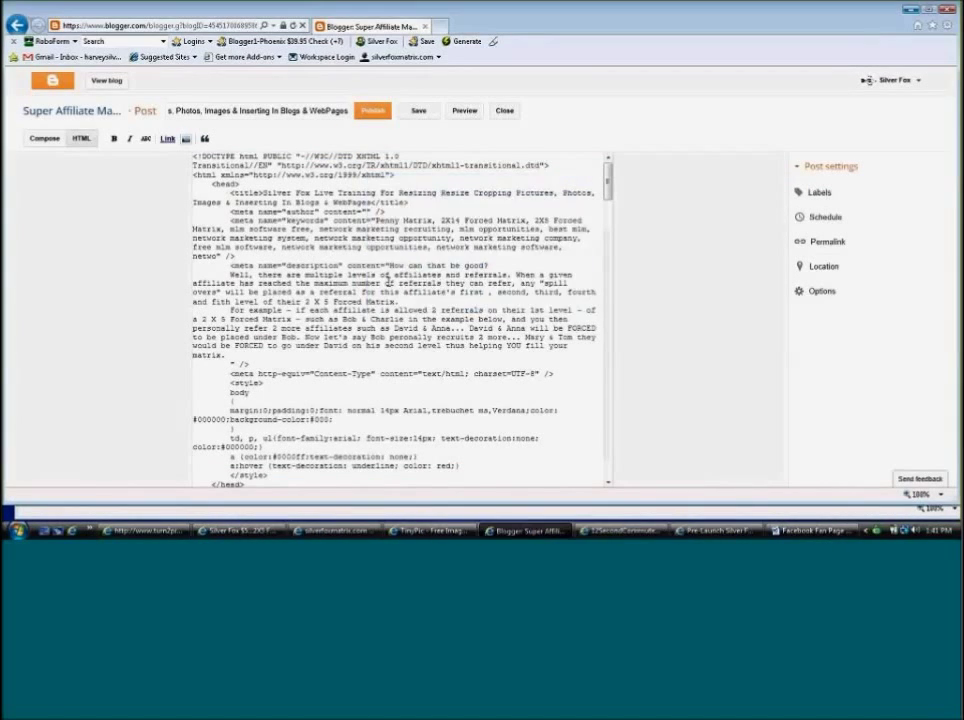
left_click(44, 139)
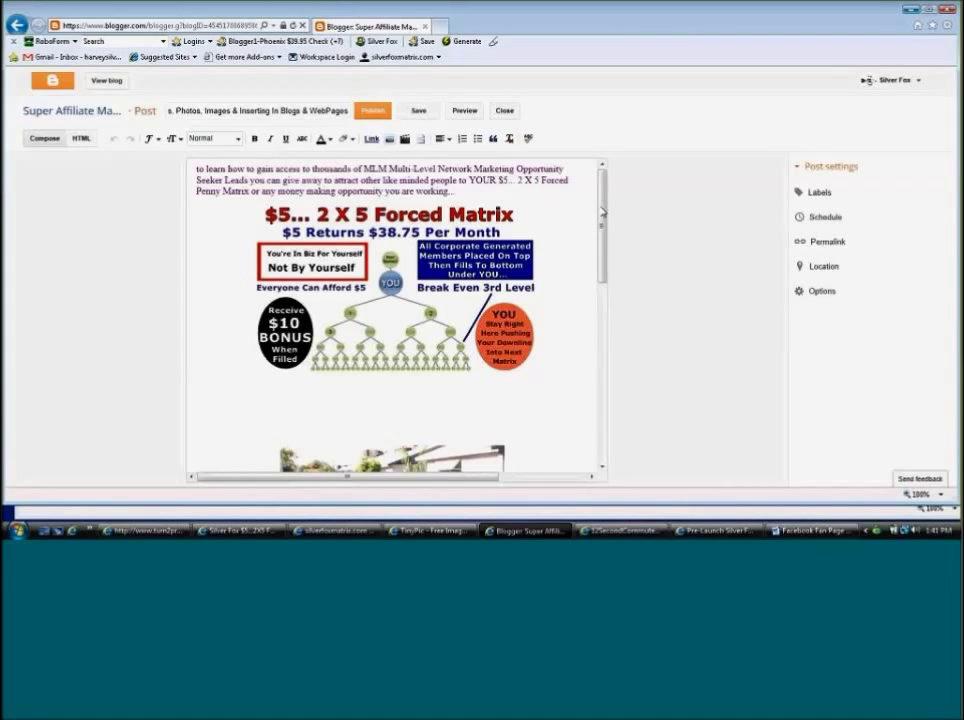
Look over the capture page source in 12SecondCommute, then review the Blogger post from the matrix banner down to the $16,000 BONUS banner.
left_click(625, 531)
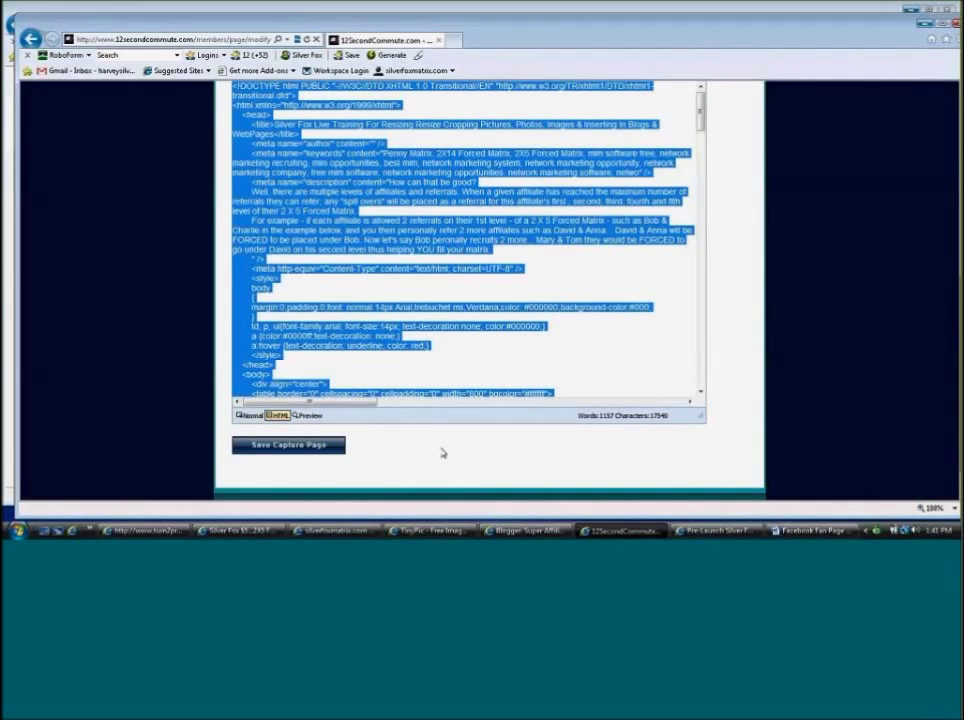
scroll(729, 321, "up", 1)
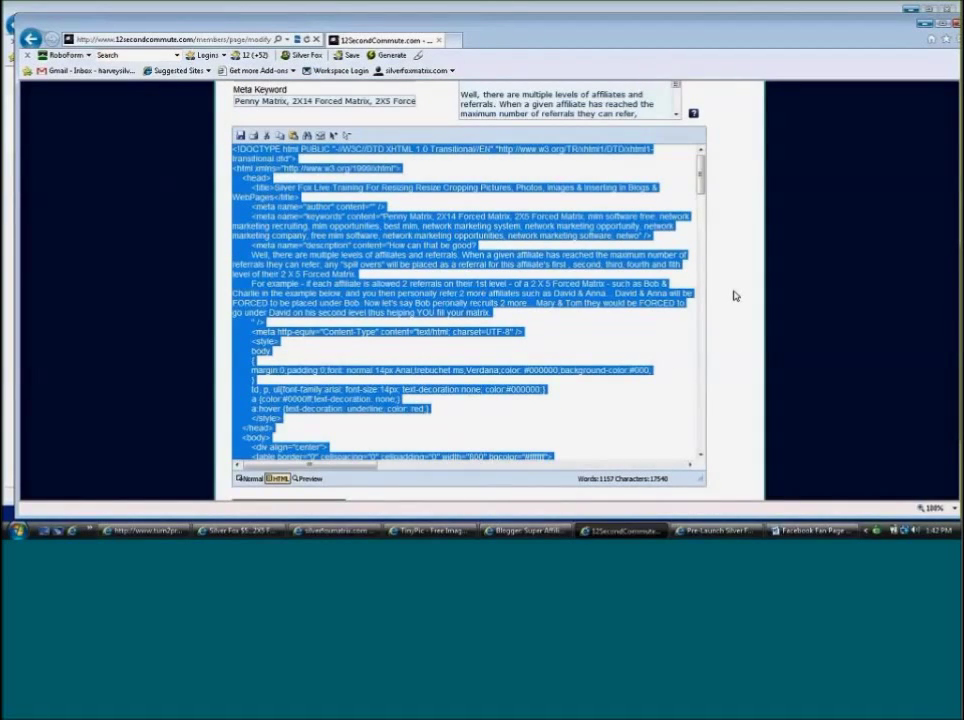
scroll(733, 296, "down", 2)
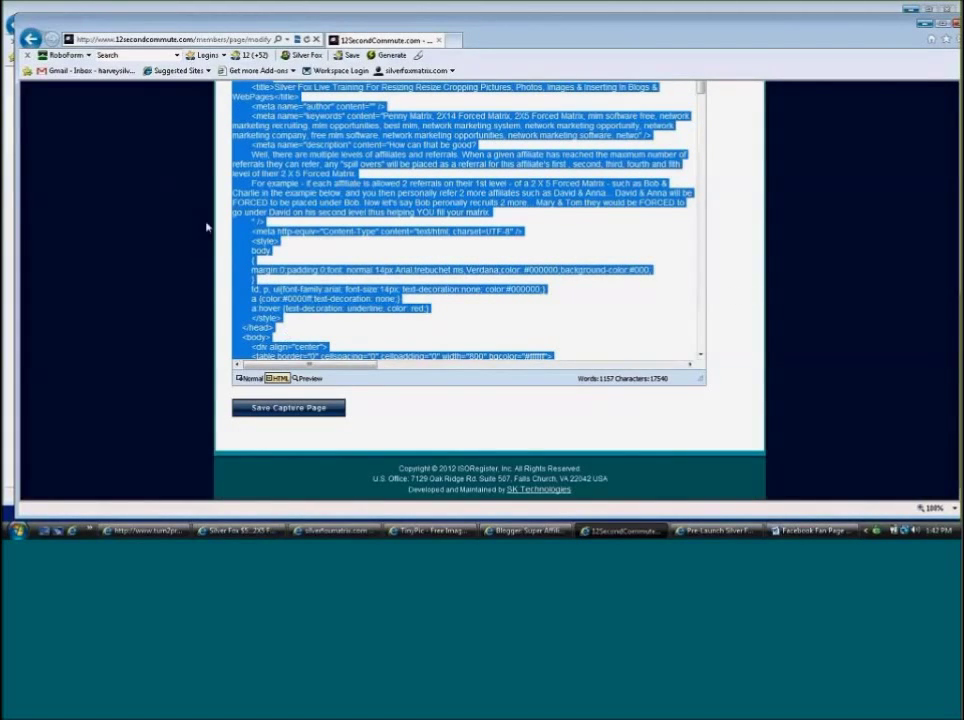
left_click(421, 532)
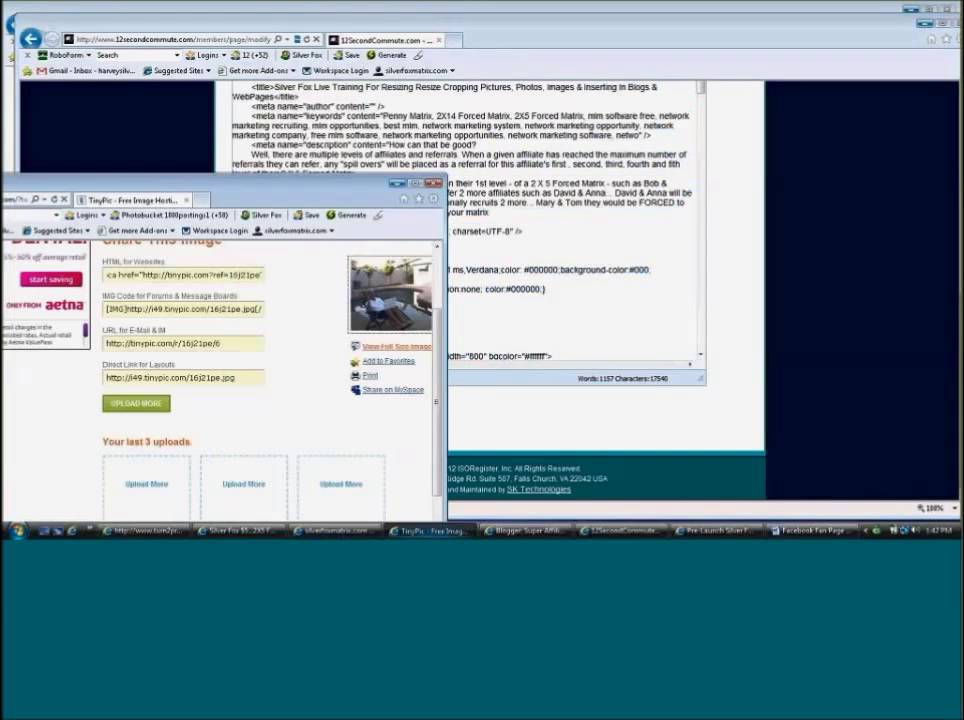
left_click(421, 532)
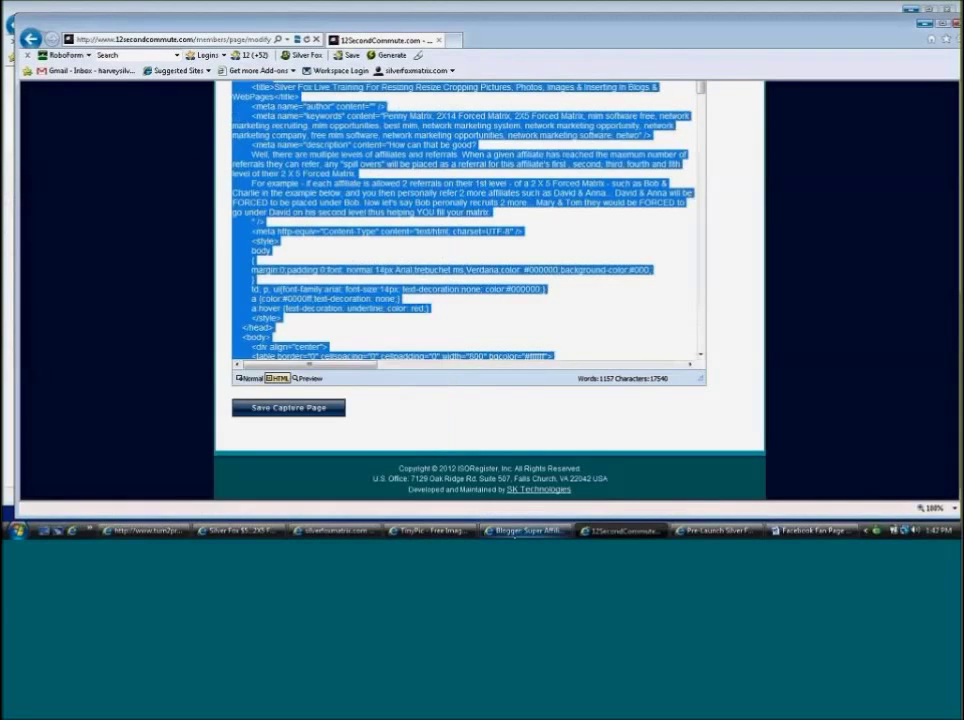
left_click(527, 531)
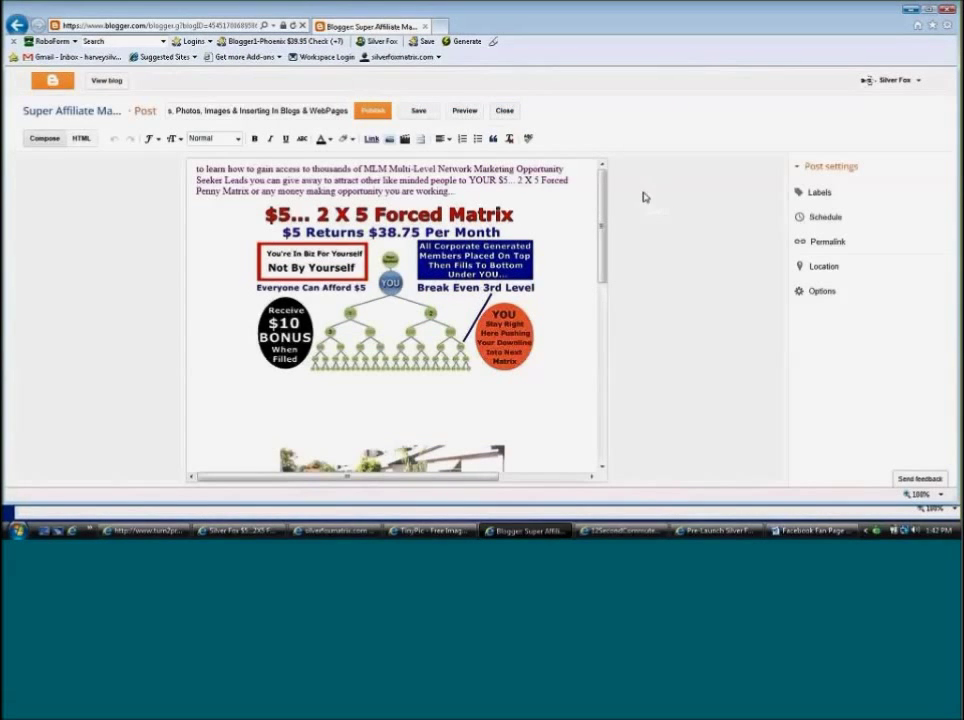
scroll(598, 241, "down", 3)
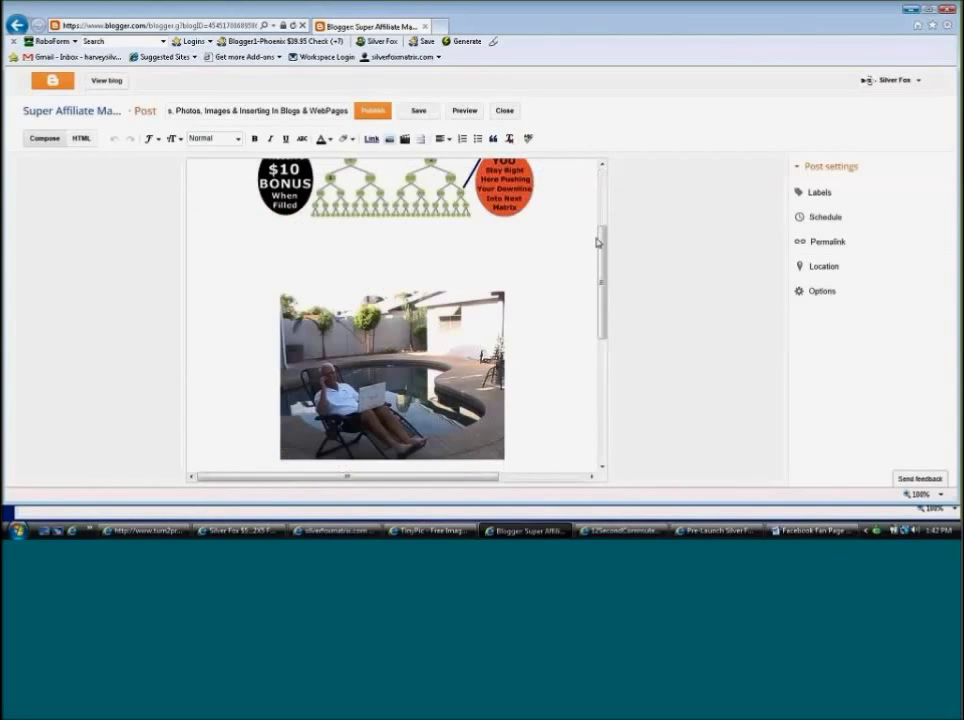
left_click(598, 387)
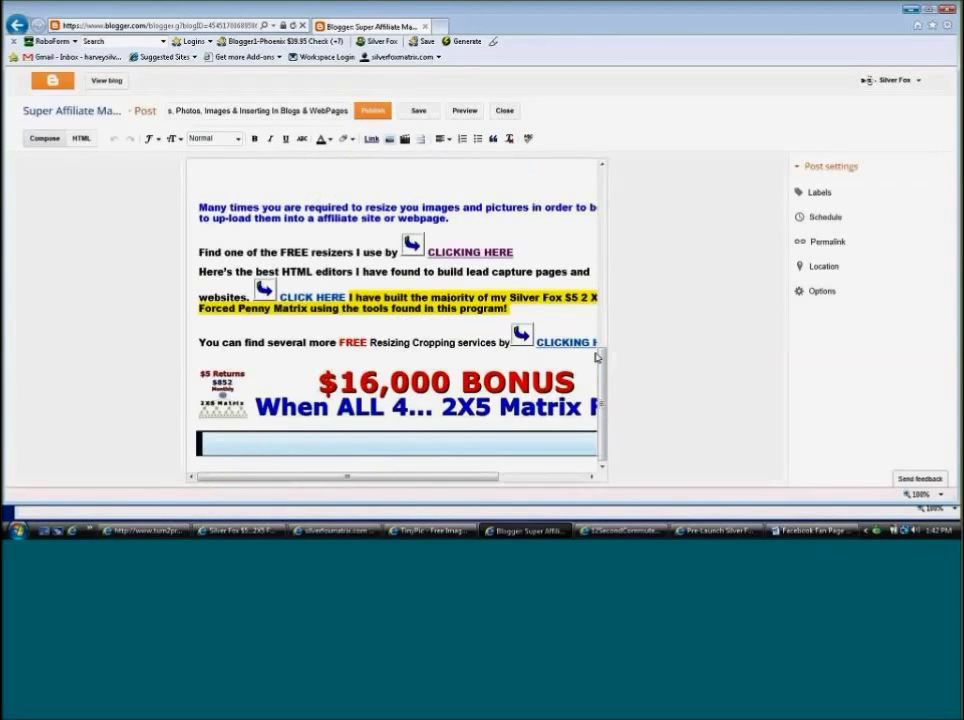
left_click(602, 220)
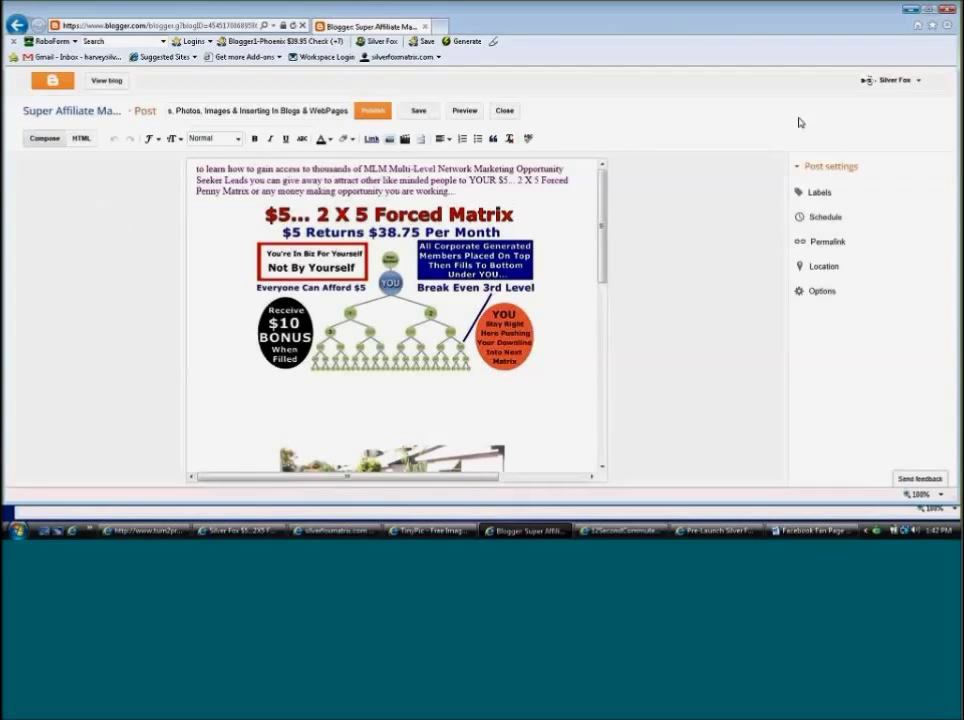
Leave Blogger for the 12SecondCommute page editor and copy the selected capture page source once more.
left_click(918, 9)
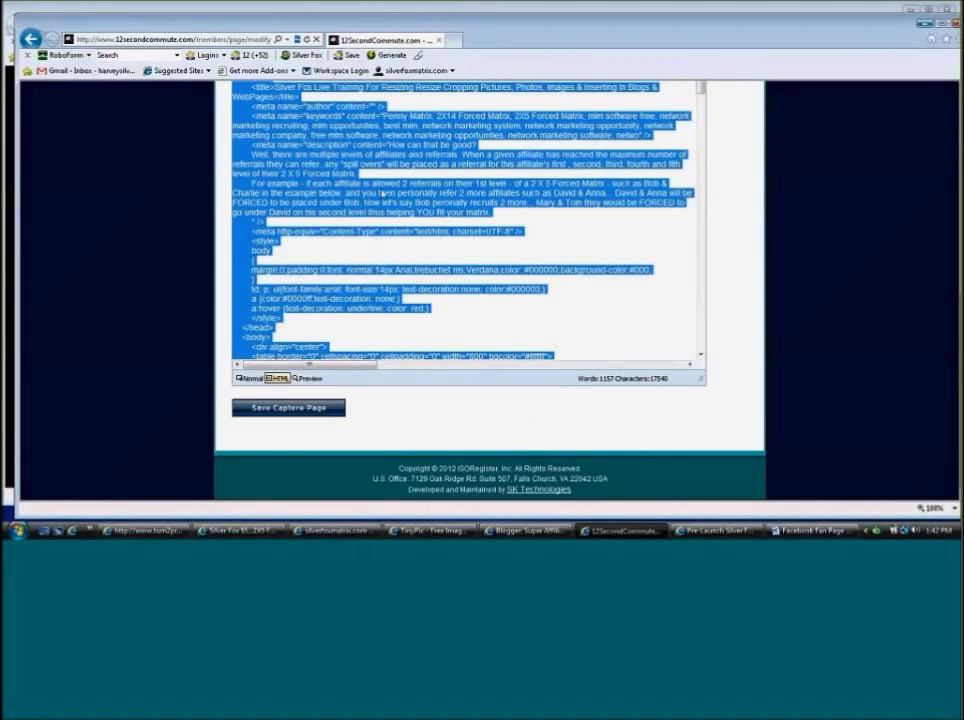
right_click(381, 189)
left_click(405, 224)
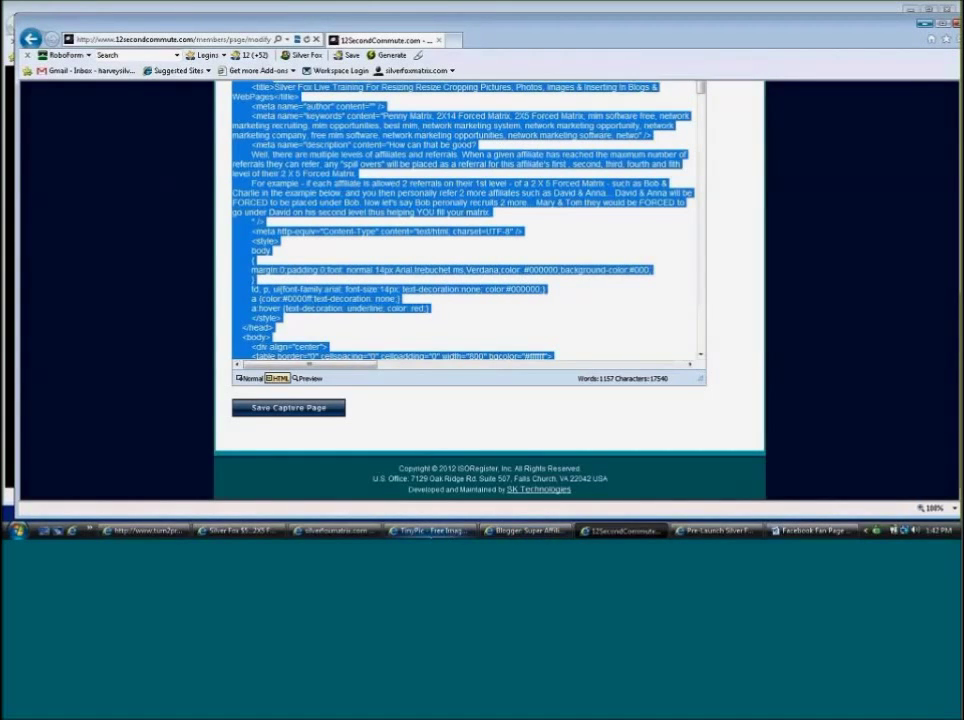
Switch to the silverfoxmatrix.com control panel and try to edit the Resizing Resize Cropping Photos page under Manage Resources.
left_click(330, 532)
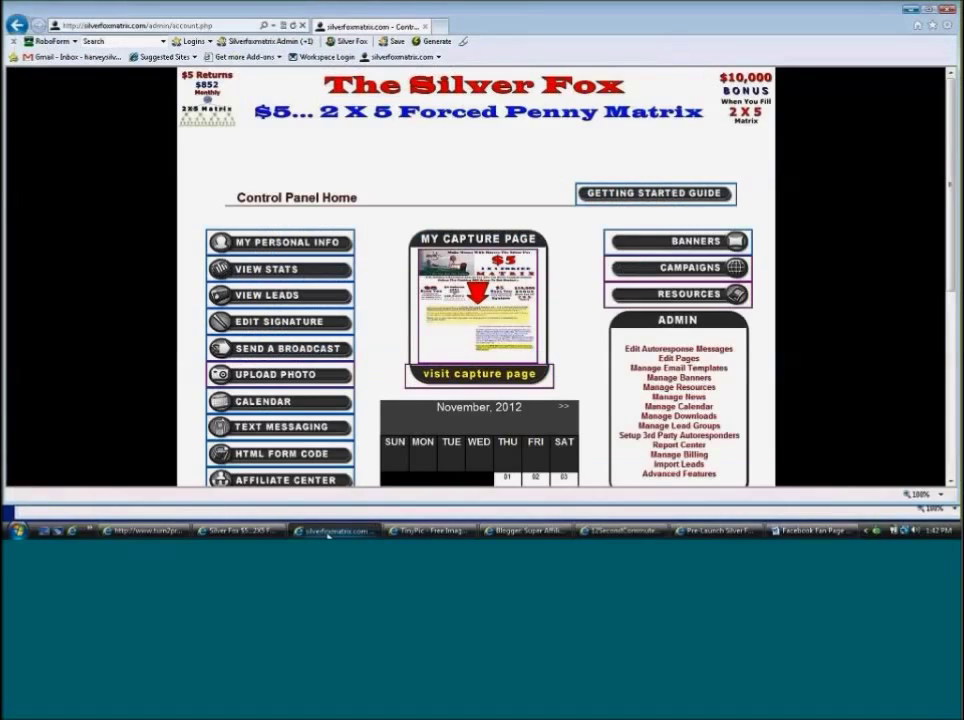
scroll(560, 296, "down", 1)
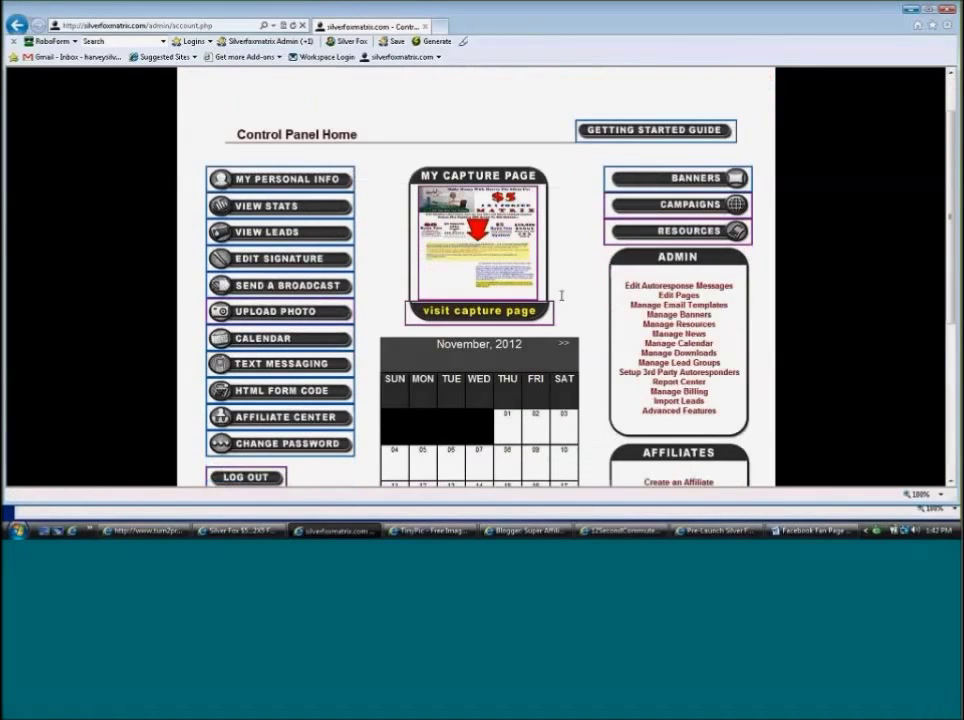
scroll(561, 296, "down", 3)
scroll(582, 226, "up", 2)
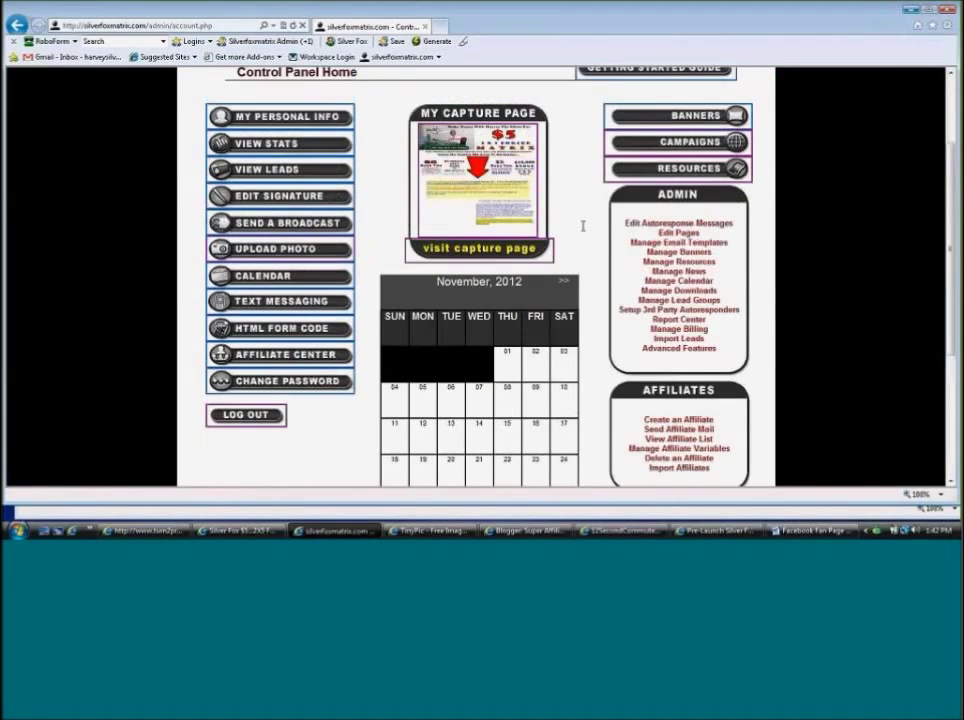
left_click(686, 263)
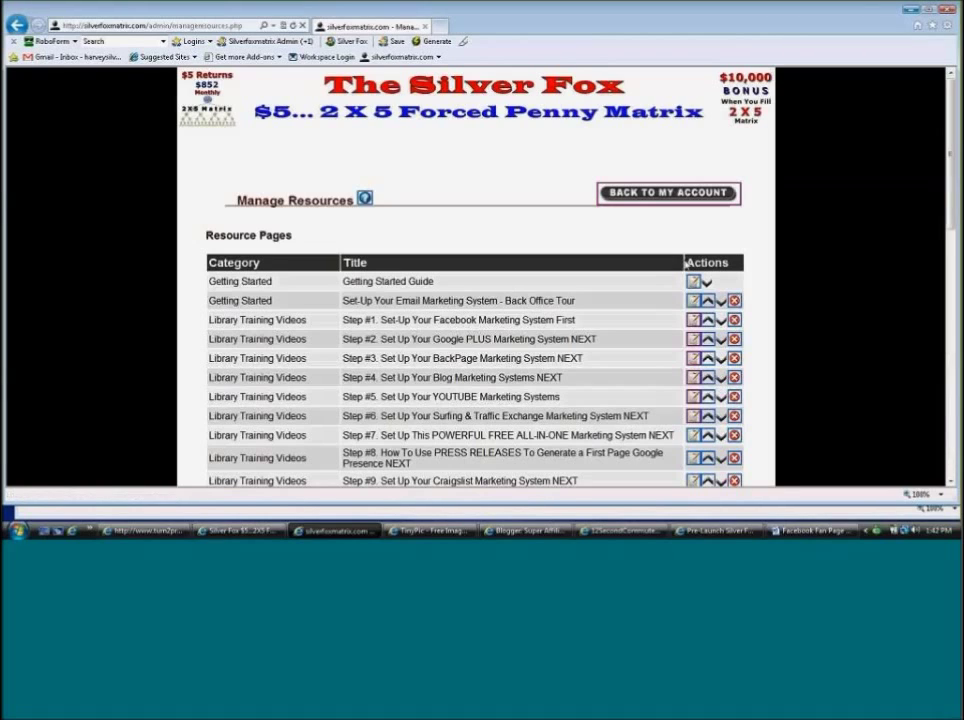
scroll(493, 210, "down", 5)
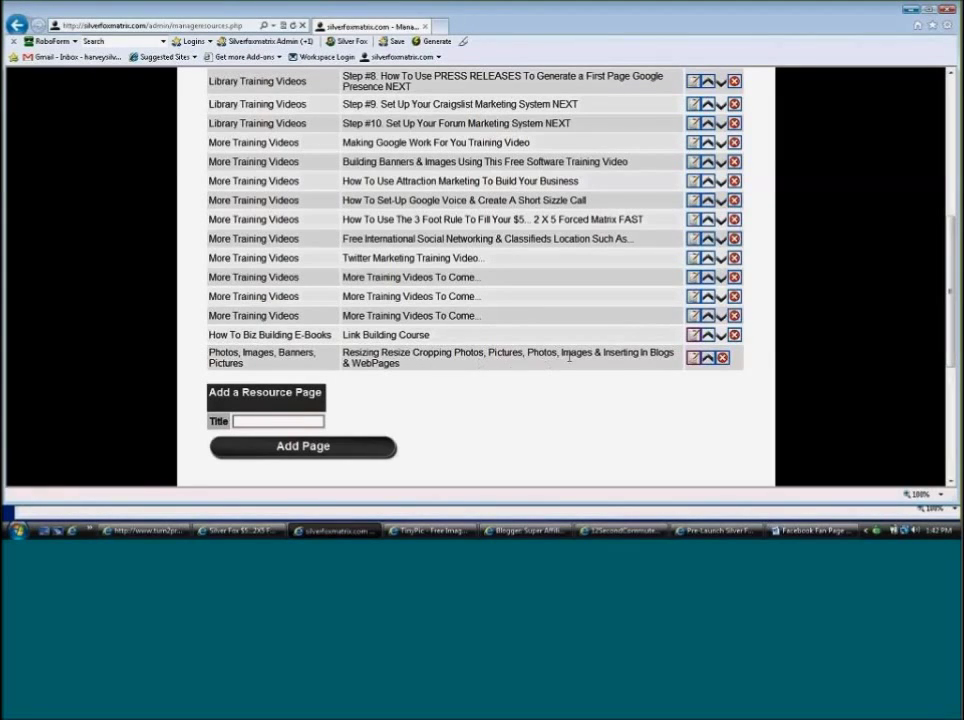
left_click(692, 358)
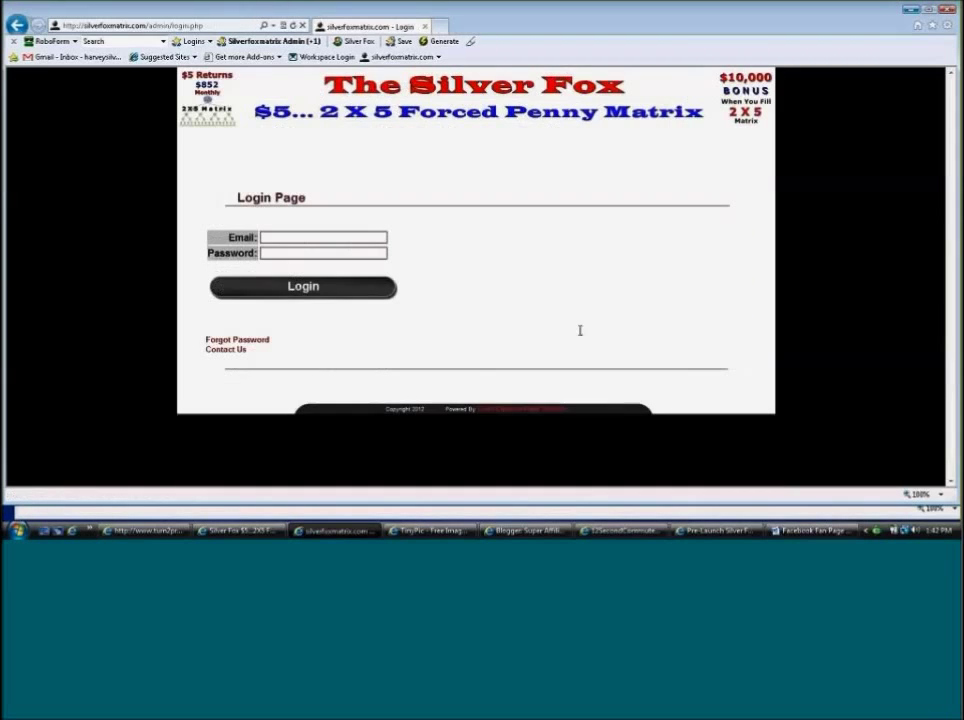
Log in with the email and password saved as Silverfoxmatrix Admin, and reopen the Resizing Resize Cropping Photos resource page for editing.
left_click(268, 41)
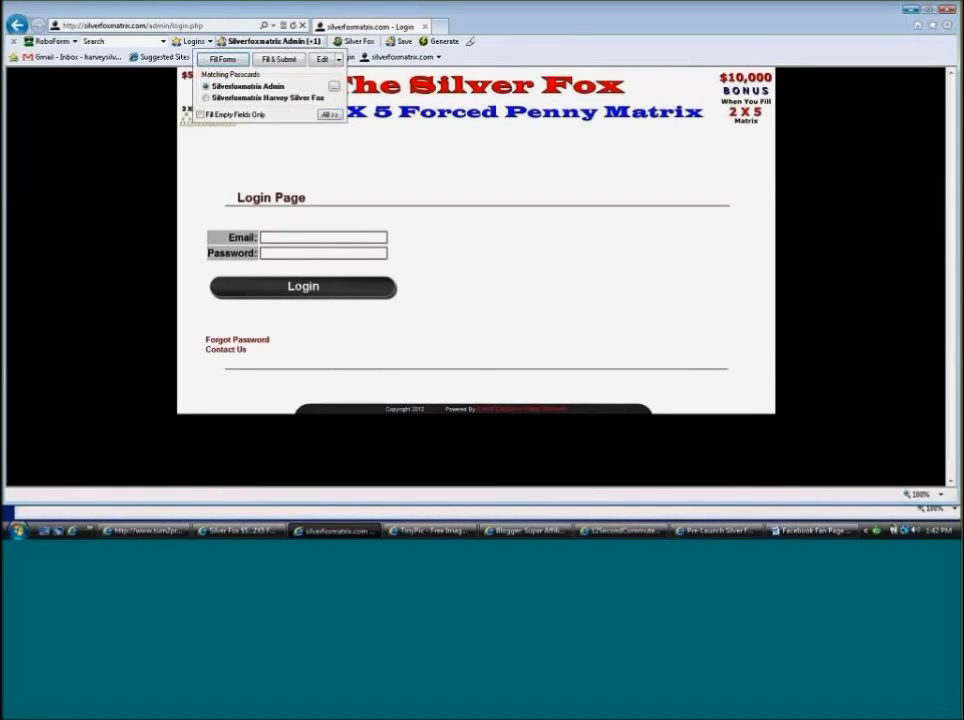
left_click(250, 82)
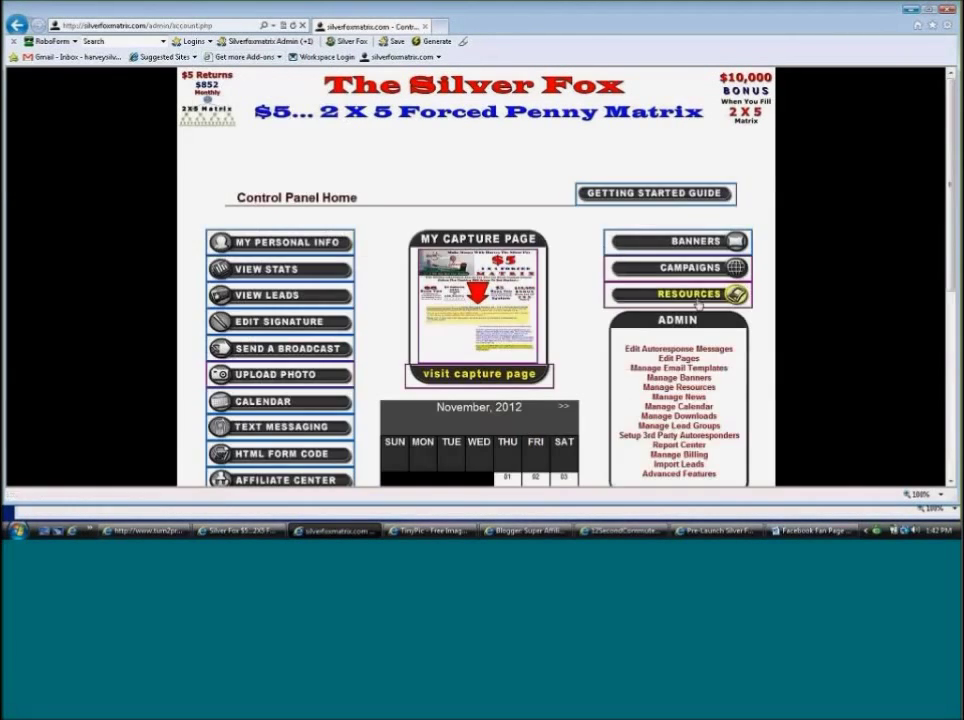
left_click(680, 387)
scroll(524, 322, "down", 4)
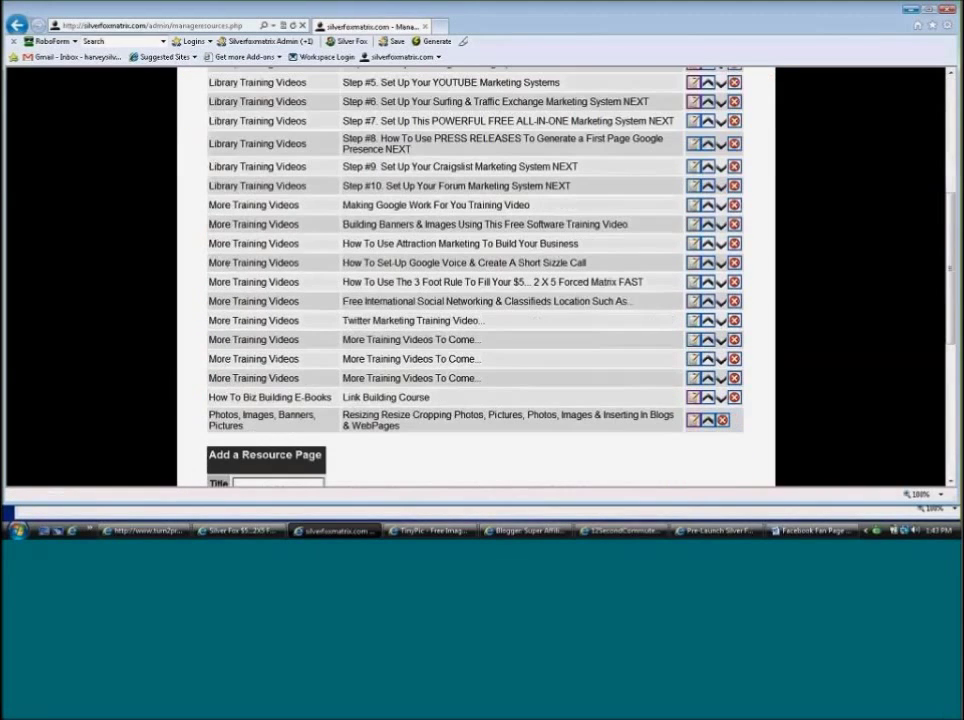
left_click(692, 421)
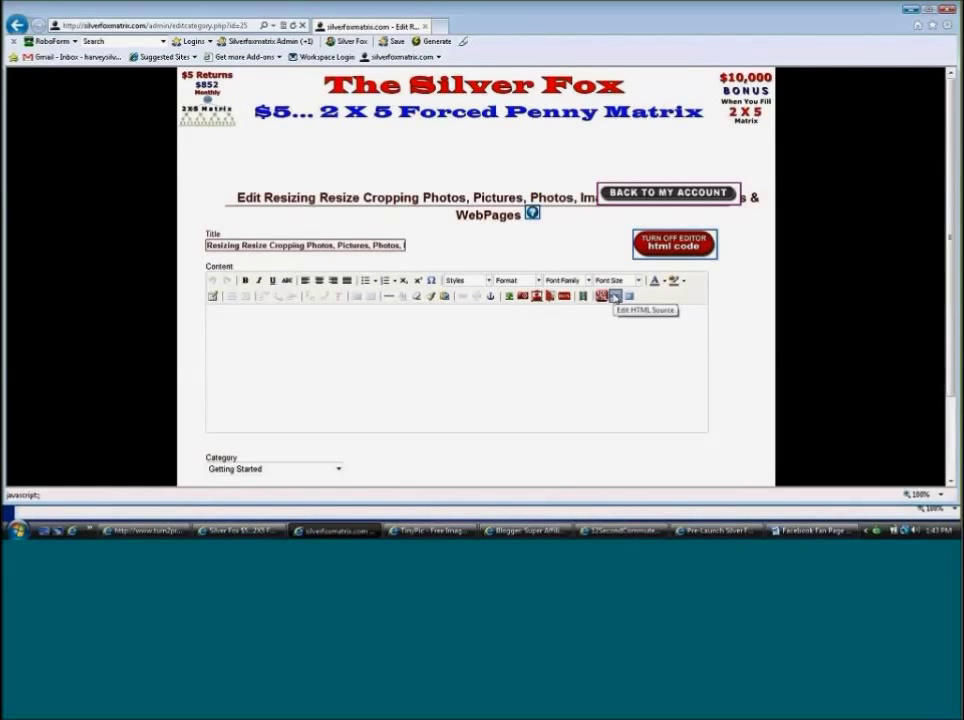
Paste the copied capture page source into the resource page's HTML source and update its content.
left_click(615, 297)
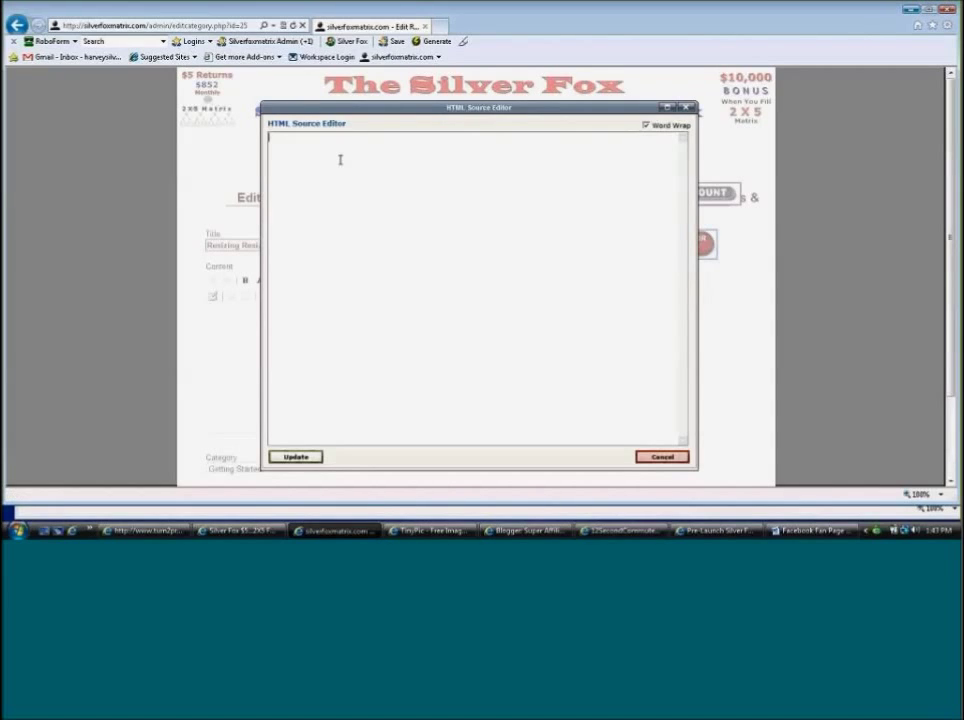
left_click(295, 457)
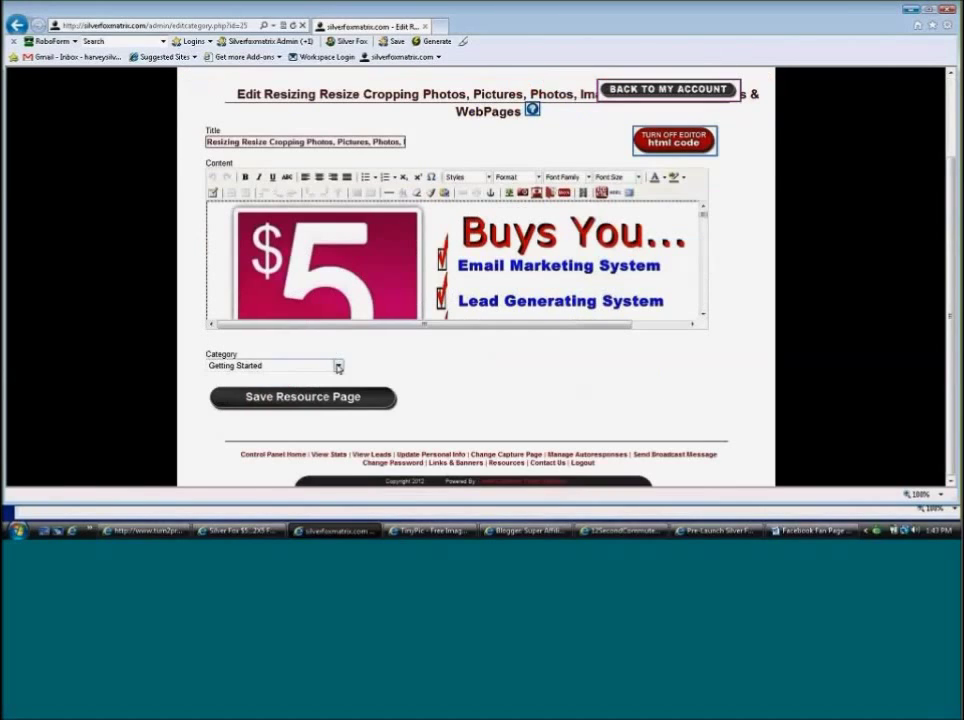
Assign the resource page to the Photos, Images, Banners, Pictures category and save it.
left_click(338, 366)
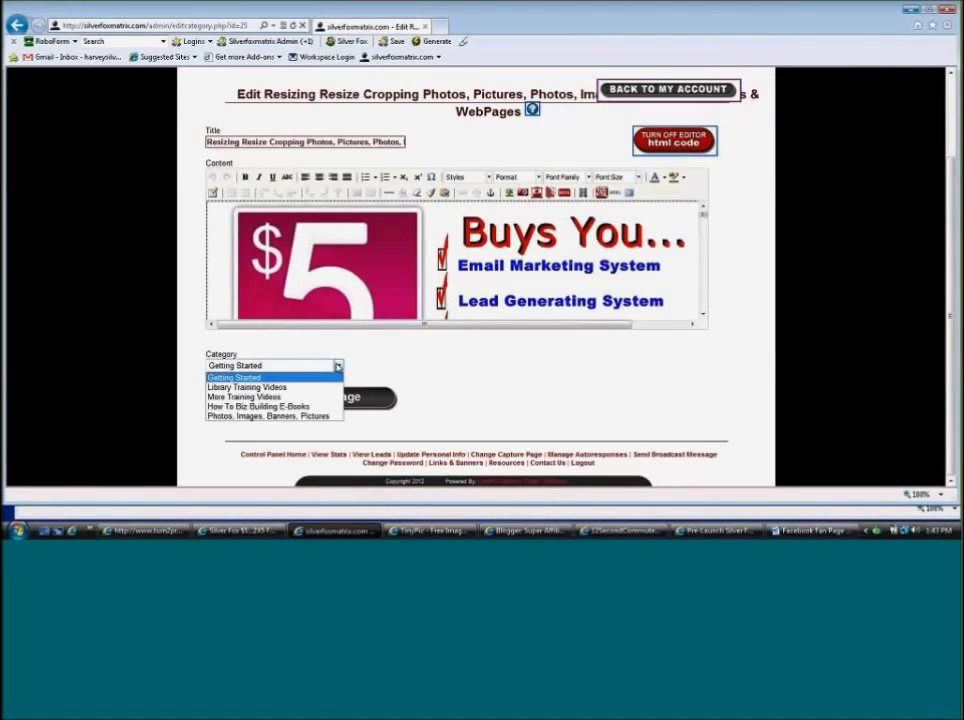
left_click(268, 417)
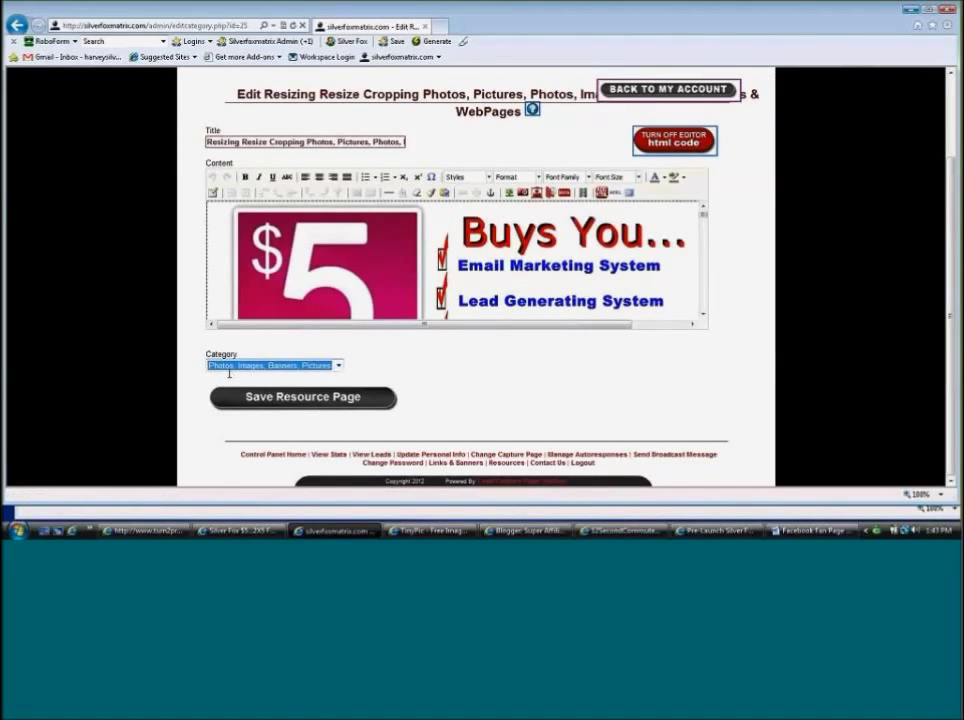
left_click(290, 399)
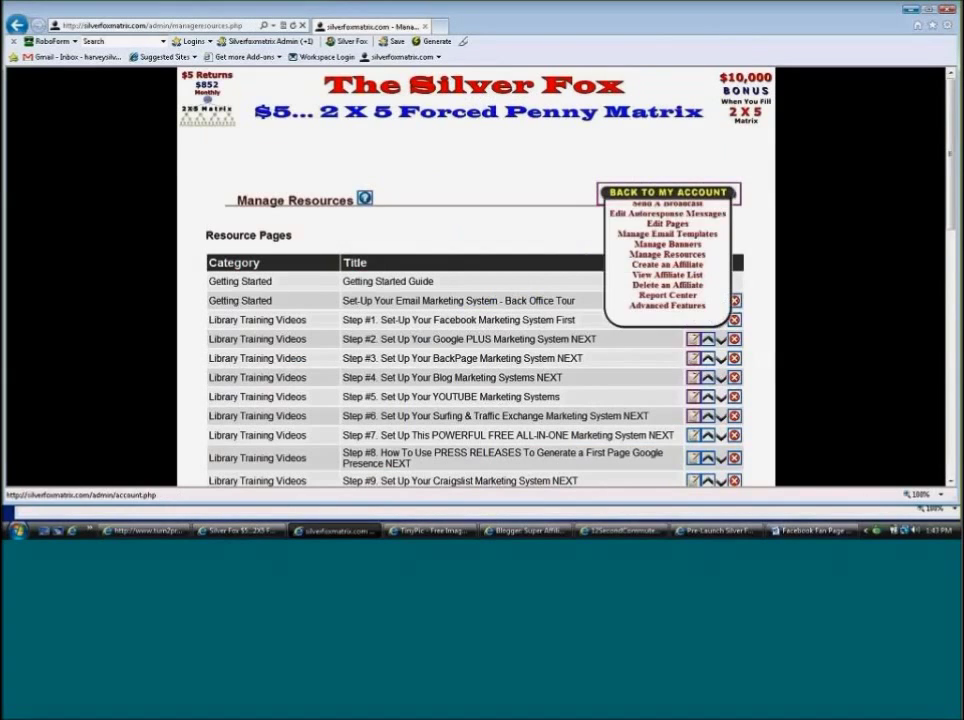
Go from Manage Resources to the member Resources list and open the Resizing Resize Cropping Photos page.
left_click(668, 192)
left_click(676, 296)
scroll(525, 295, "down", 1)
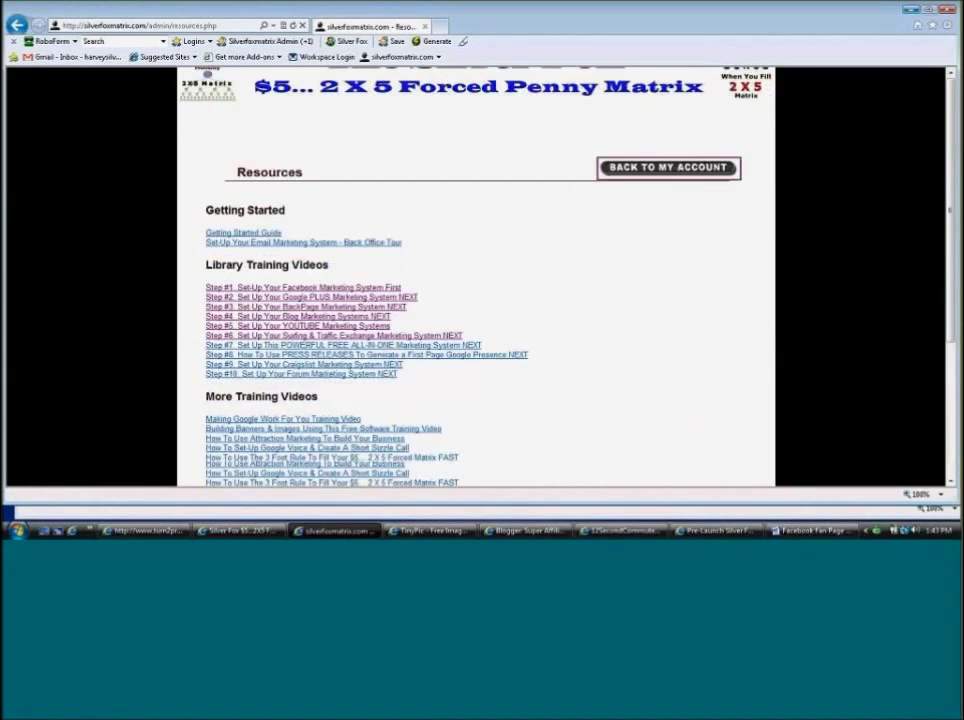
scroll(524, 289, "down", 2)
scroll(524, 289, "down", 2)
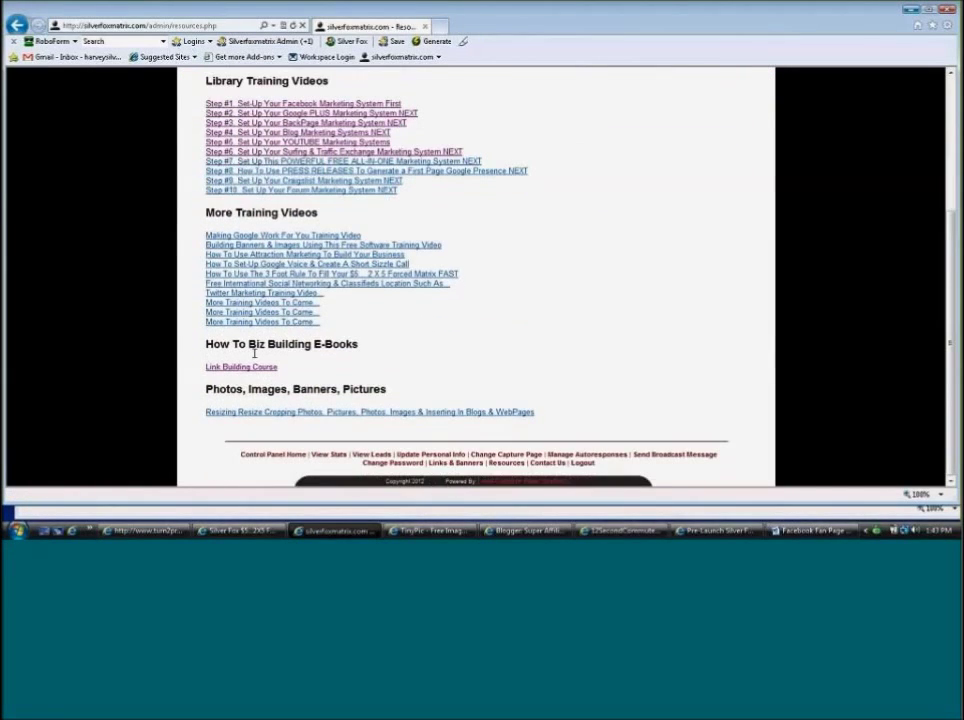
left_click(344, 419)
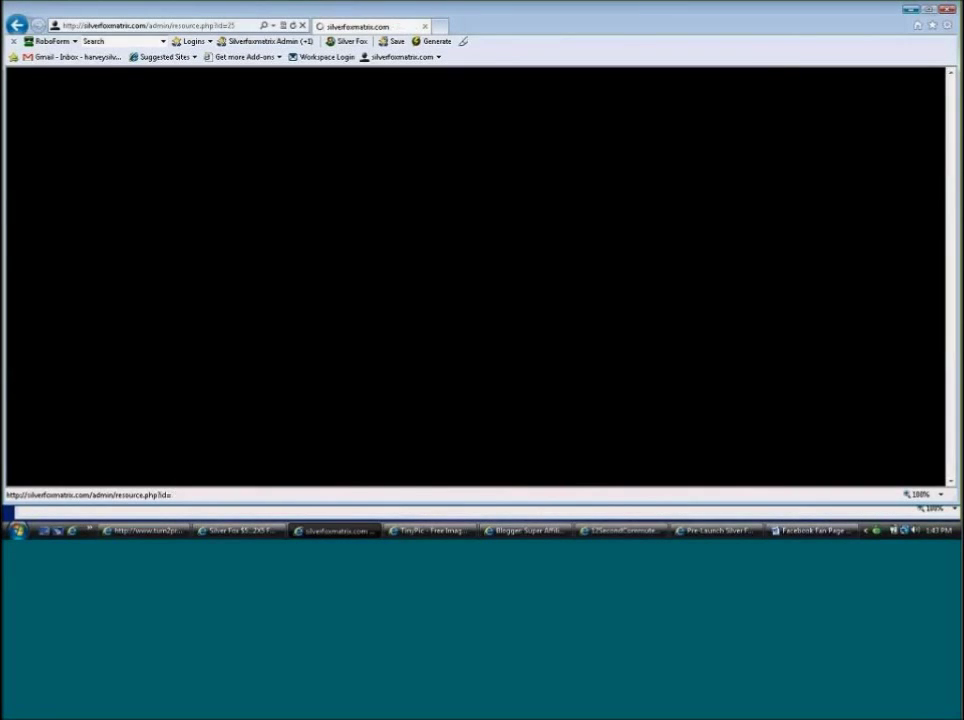
Review the saved Resizing Resize Cropping Photos page, including its embedded video, pool photo and resizer links.
scroll(702, 257, "down", 12)
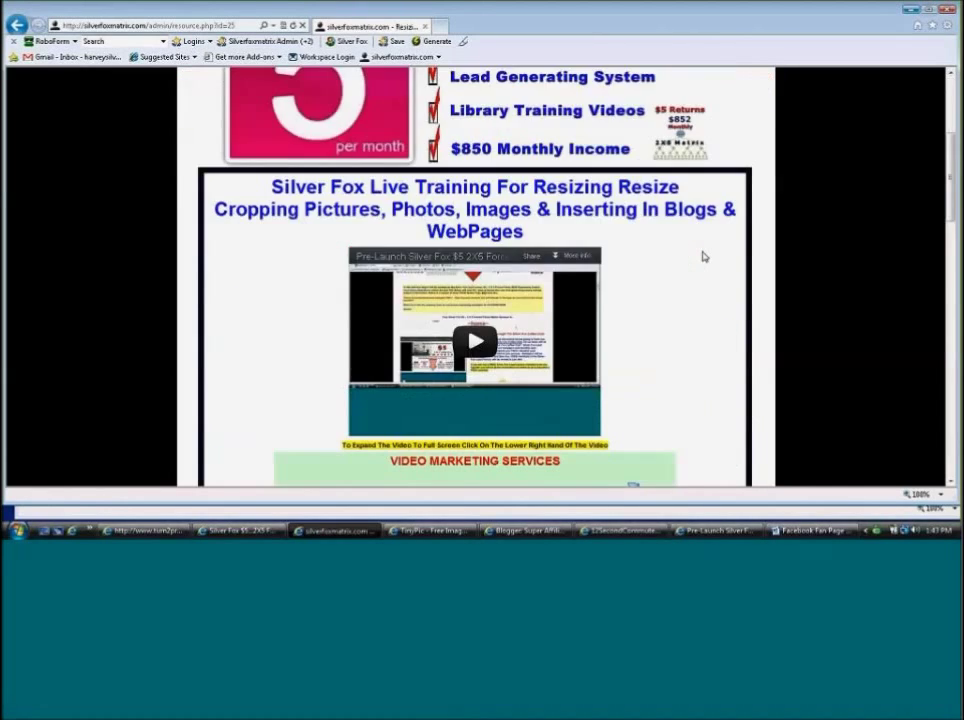
scroll(702, 257, "down", 10)
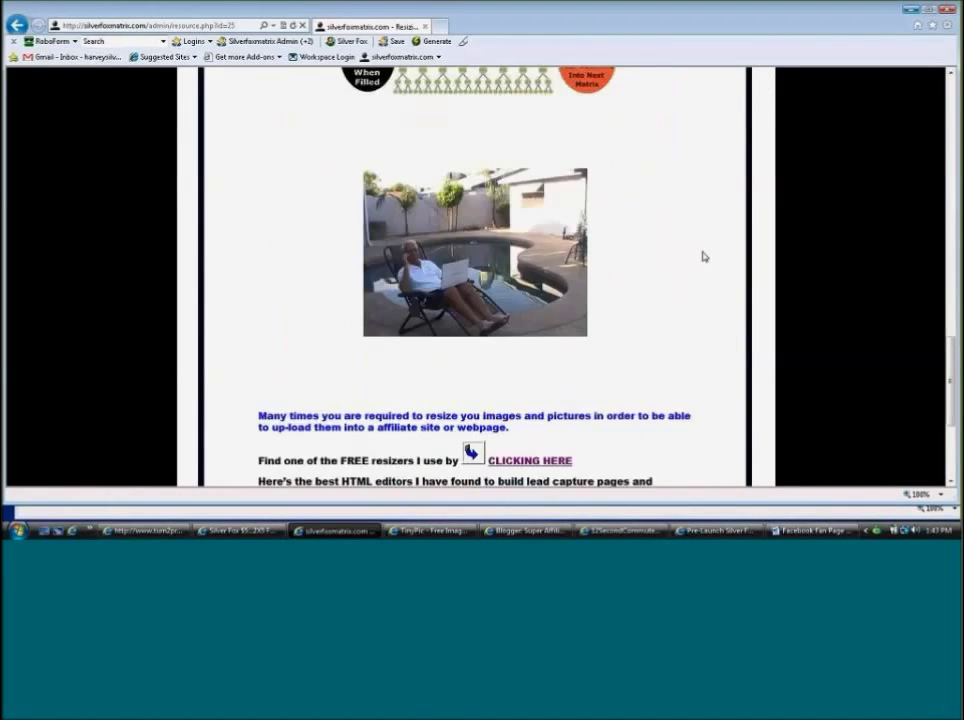
scroll(702, 257, "up", 10)
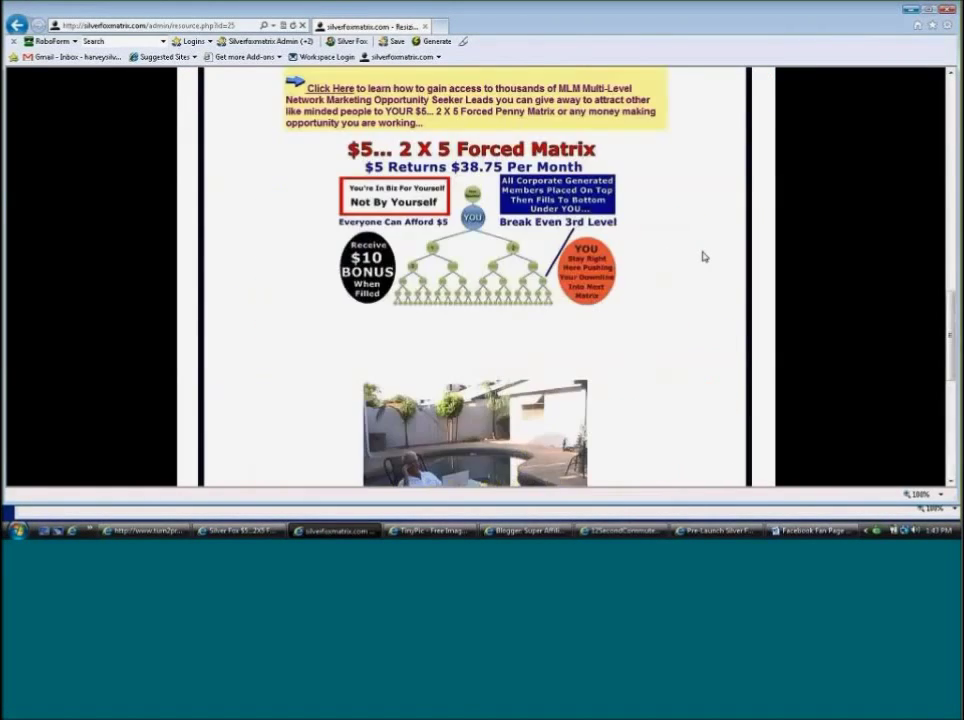
scroll(702, 257, "up", 12)
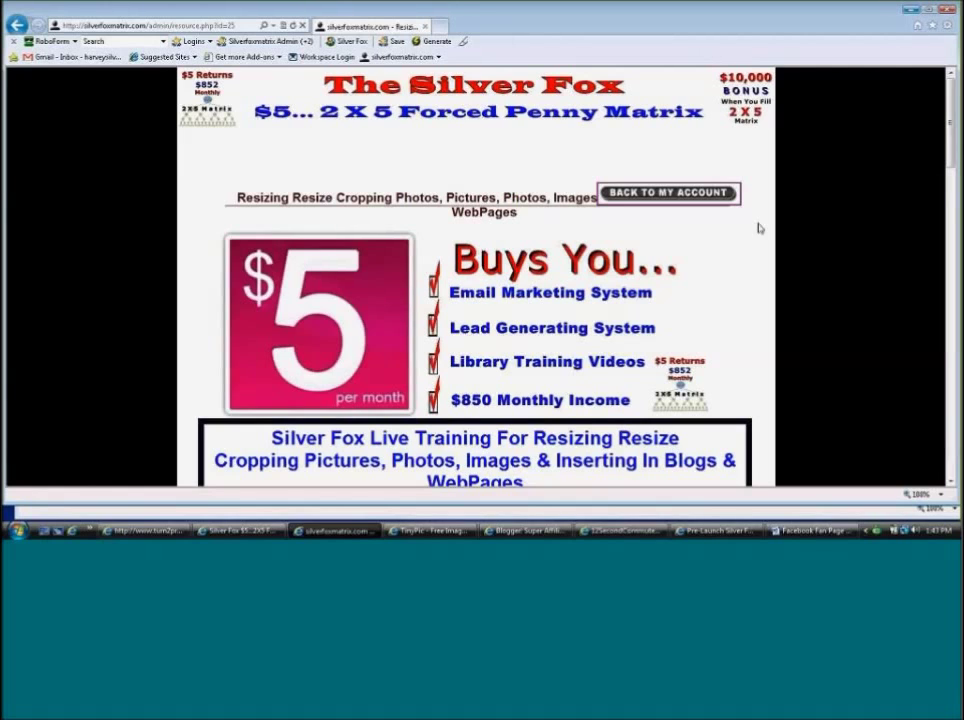
scroll(790, 232, "down", 10)
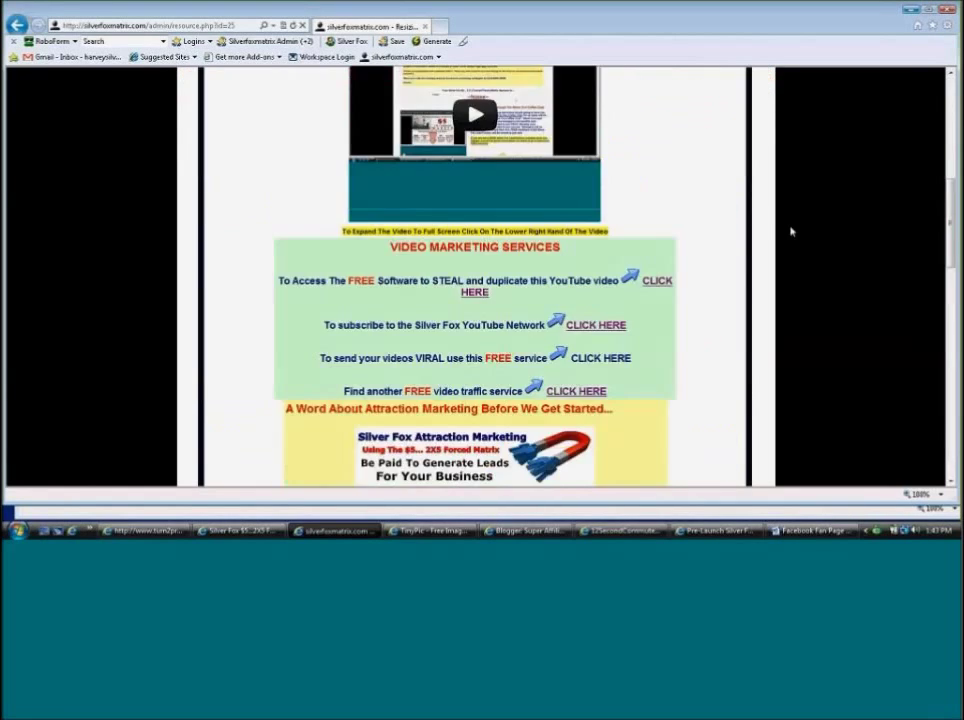
scroll(790, 232, "down", 7)
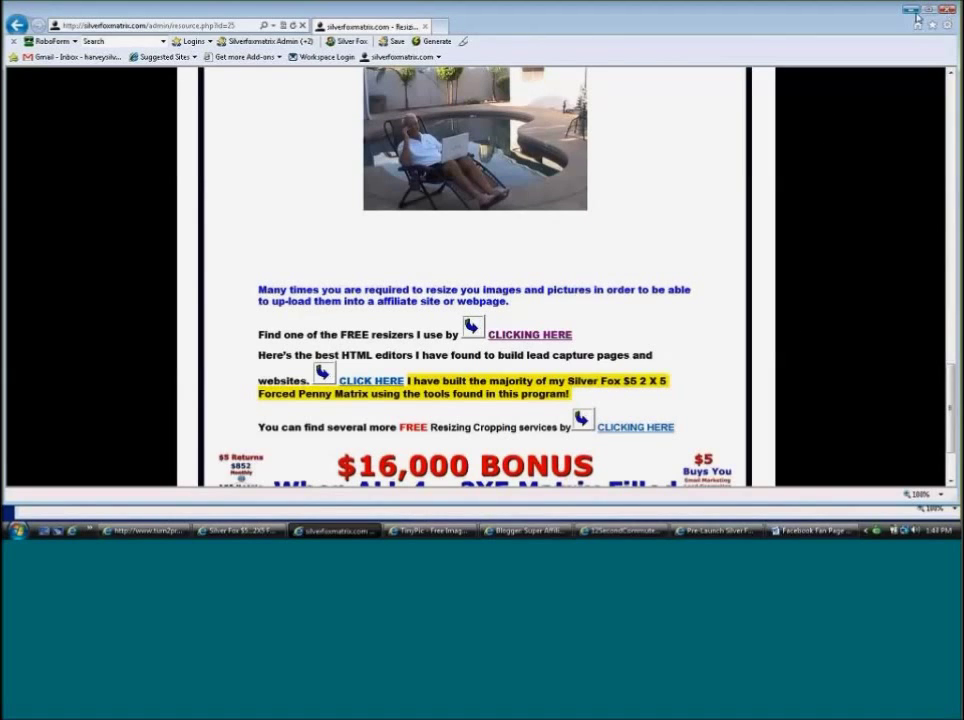
scroll(563, 101, "up", 17)
Return to the control panel, log out of the admin account, and log in with the saved non-admin Silverfoxmatrix email and password.
mouse_move(645, 191)
left_click(660, 193)
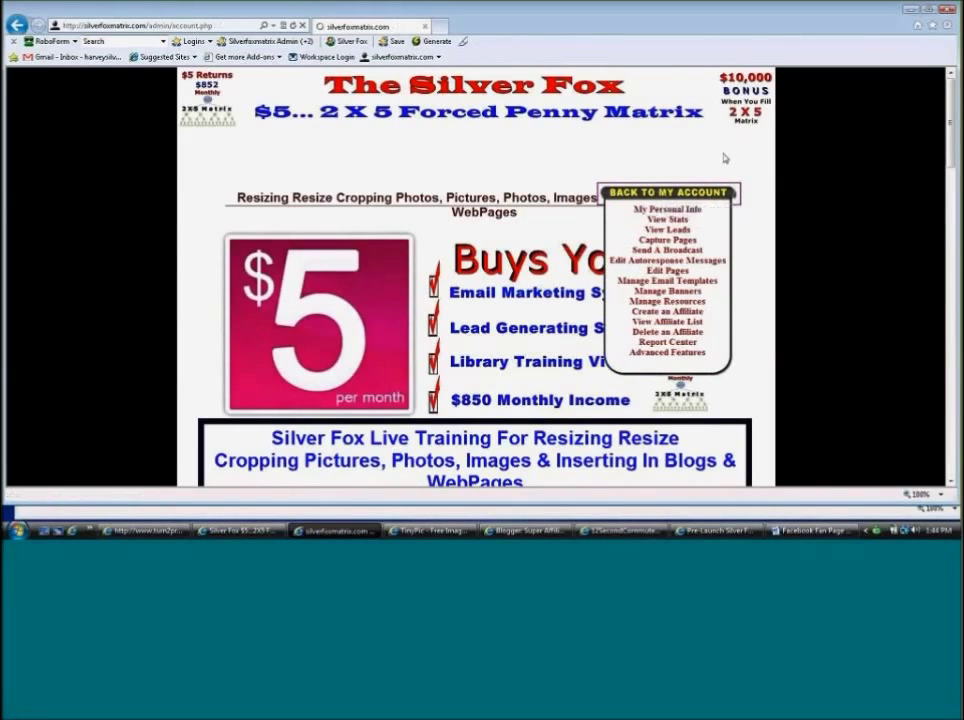
scroll(398, 161, "down", 3)
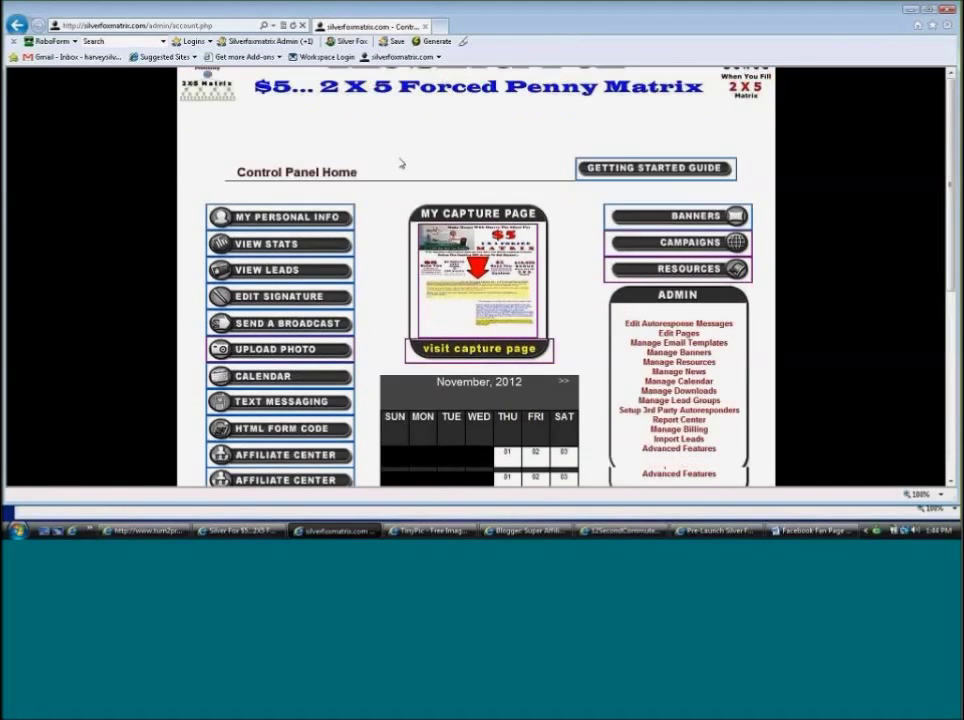
left_click(245, 289)
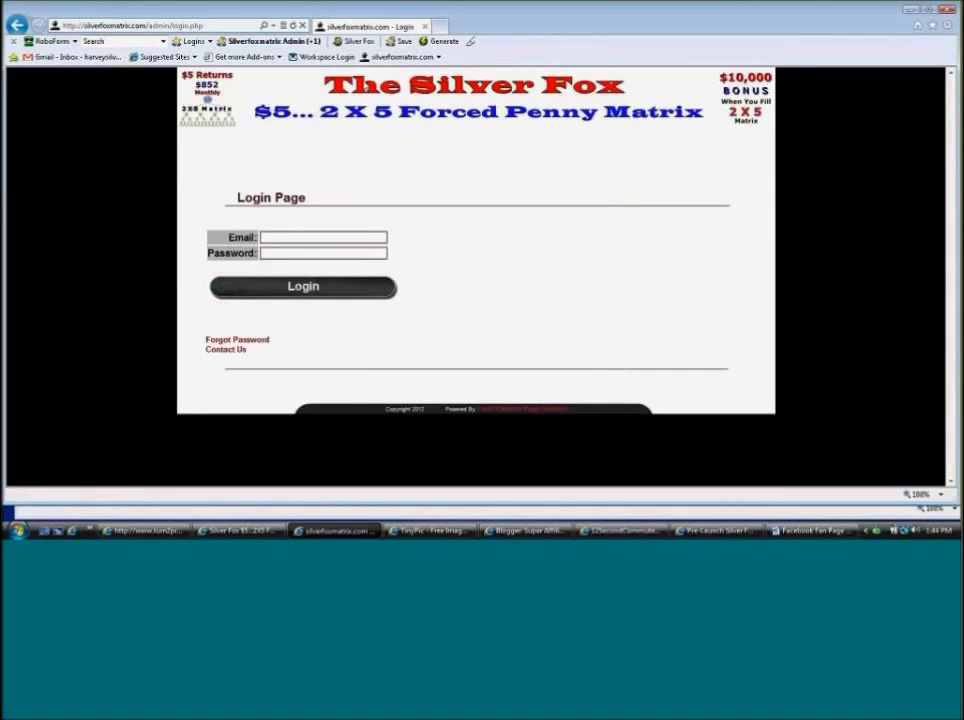
left_click(278, 44)
left_click(262, 97)
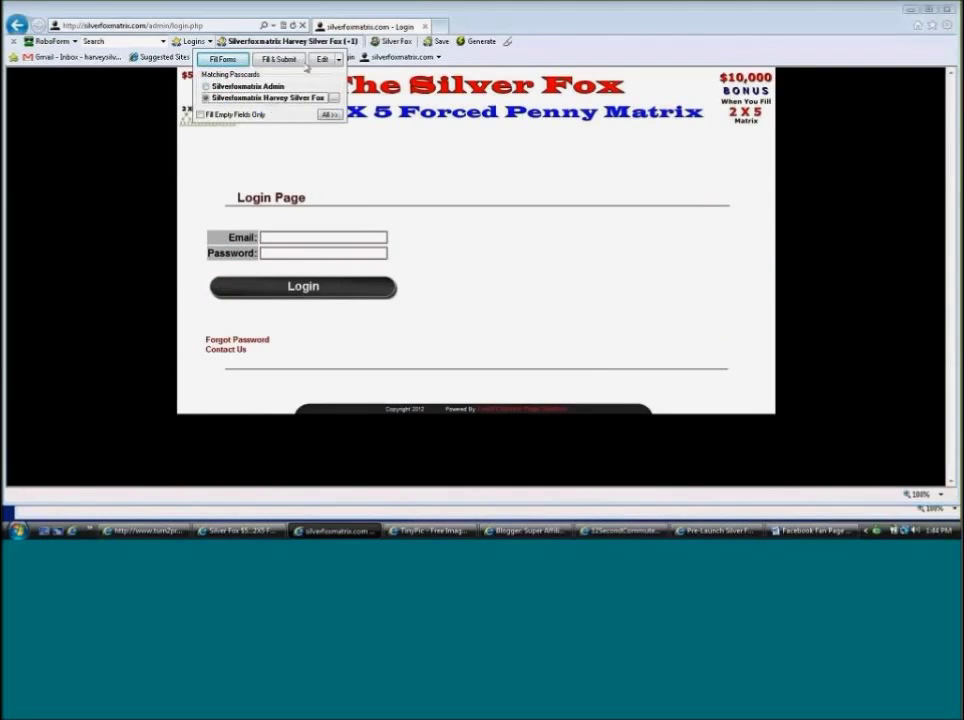
left_click(222, 59)
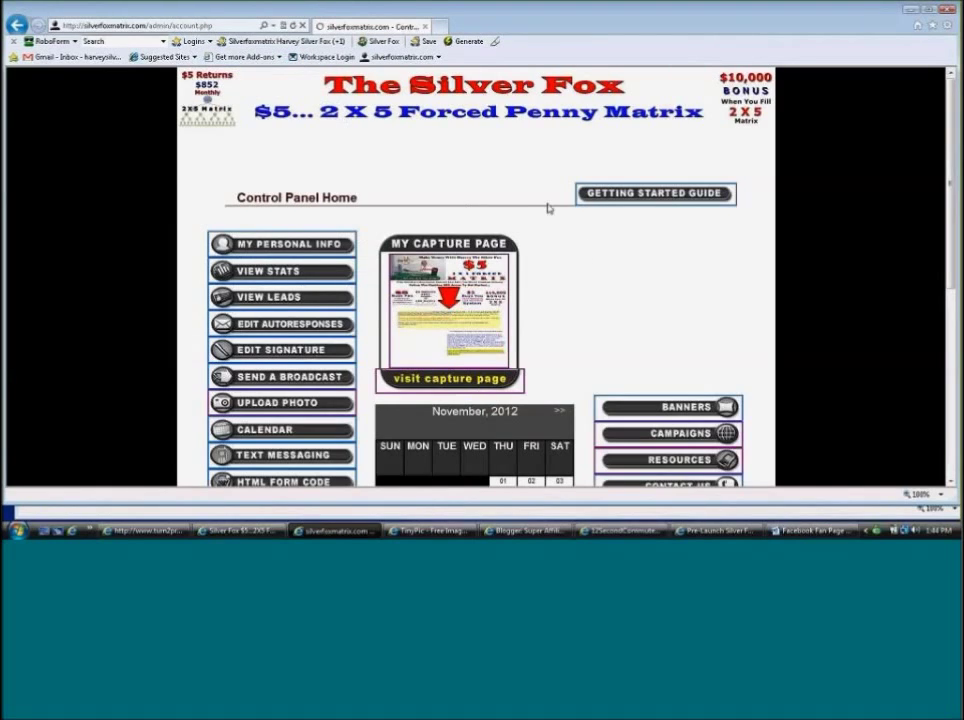
Open the member account's Banners page, examine the banners and their HTML codes, and return to the control panel.
scroll(871, 221, "down", 3)
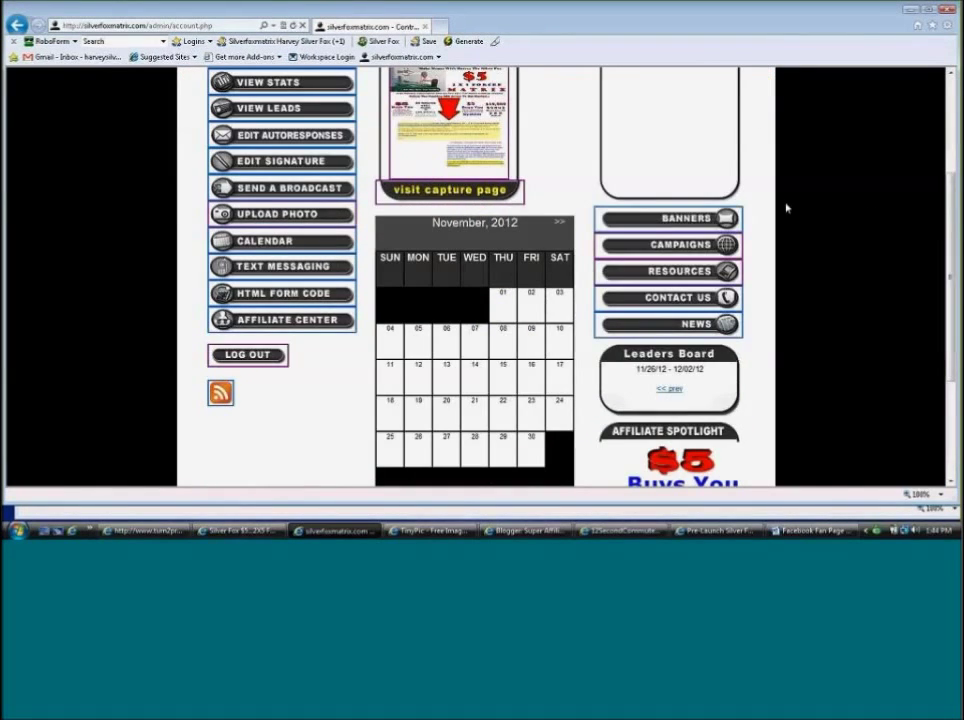
left_click(660, 218)
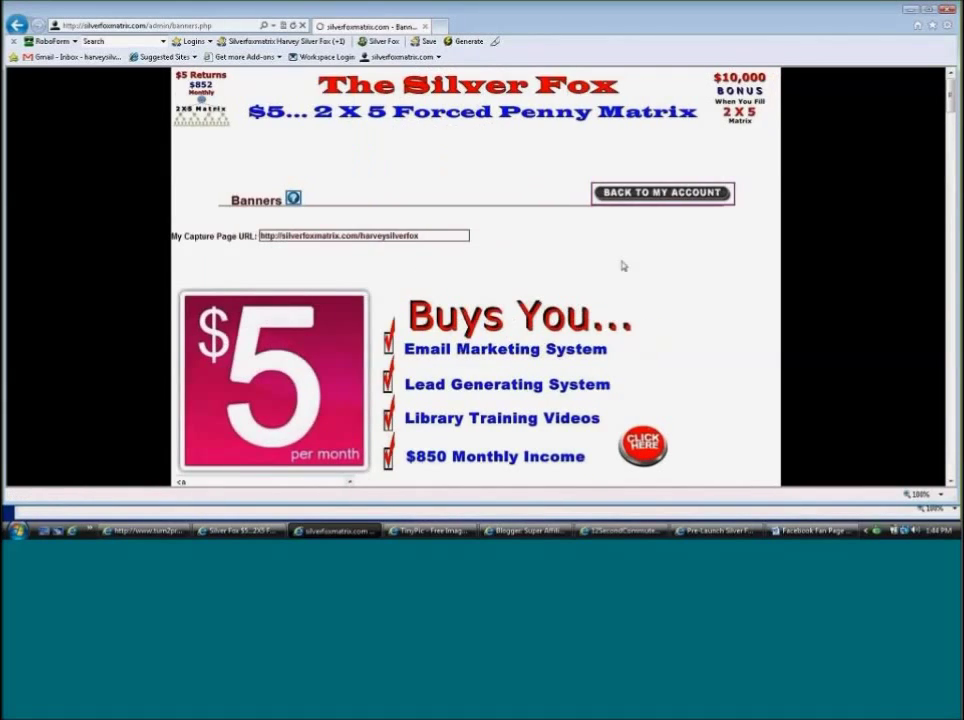
scroll(622, 265, "down", 5)
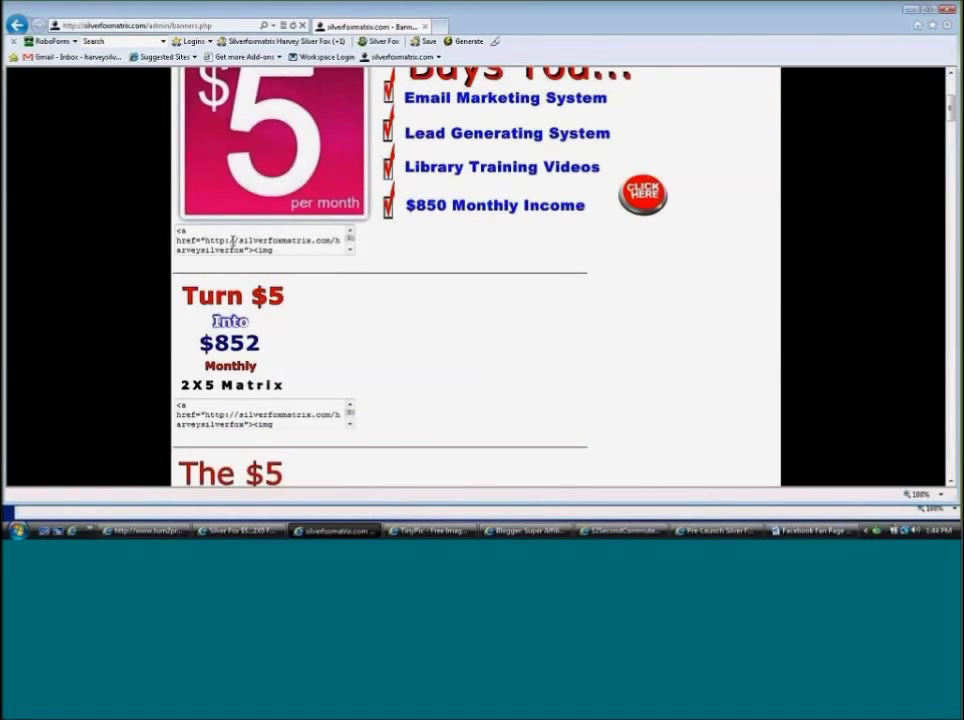
scroll(247, 243, "down", 3)
scroll(563, 232, "down", 10)
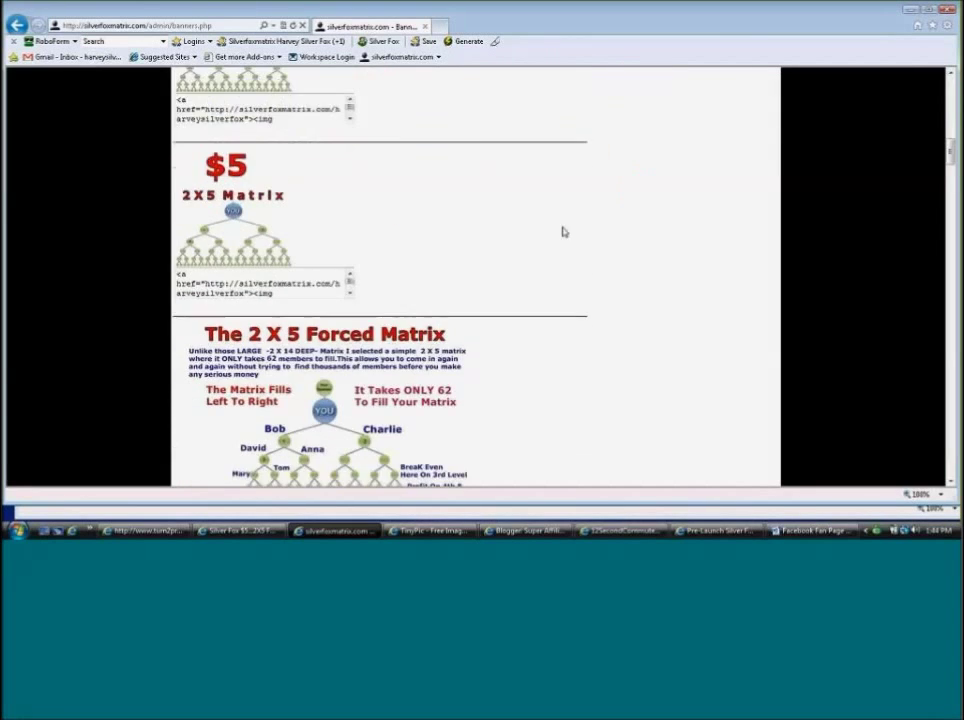
scroll(564, 230, "up", 15)
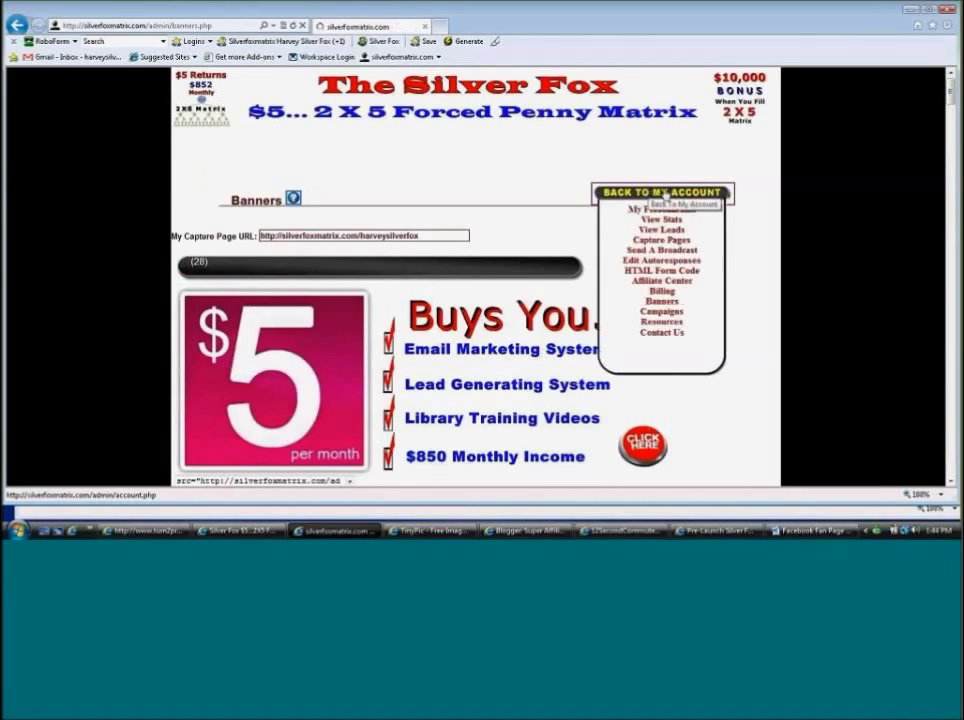
left_click(652, 194)
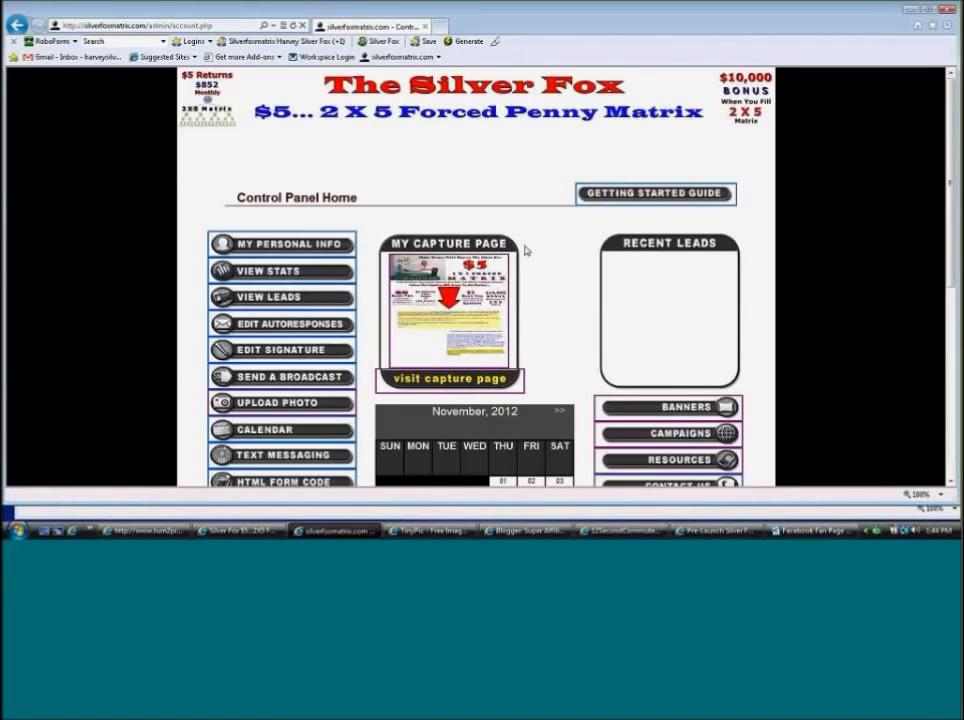
Open the member account's Resources and look over the training video, e-book and photo categories.
scroll(524, 250, "down", 5)
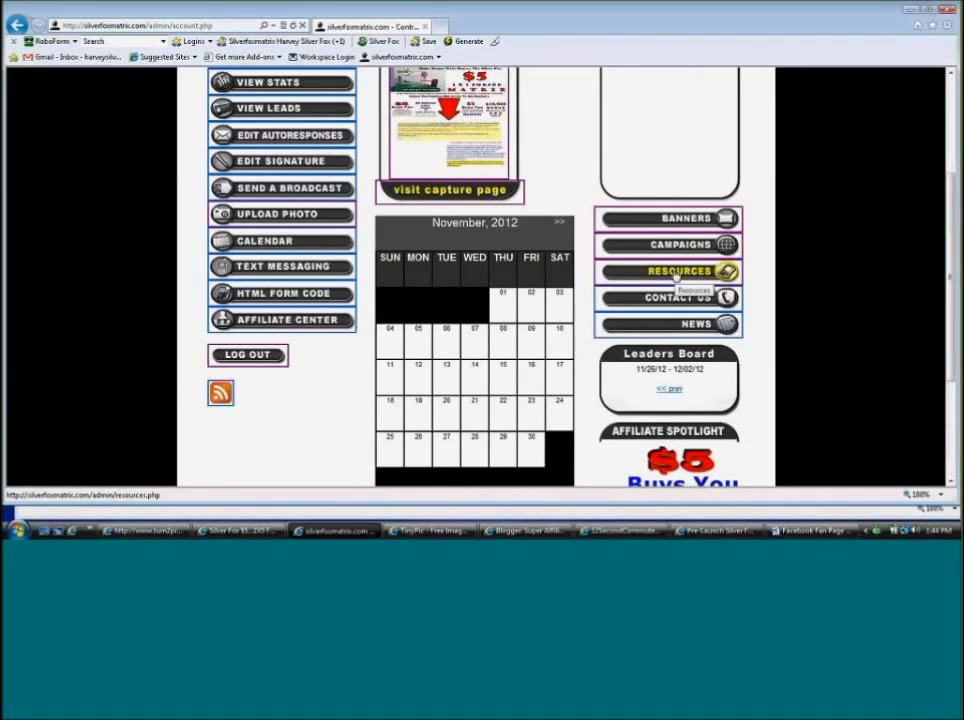
left_click(675, 274)
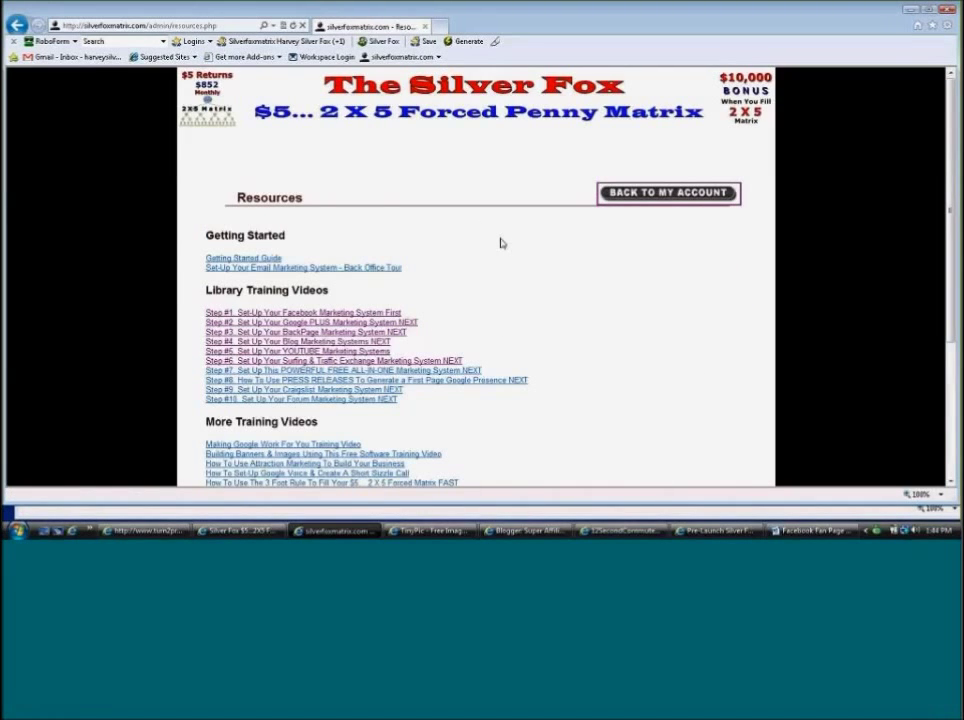
scroll(501, 243, "down", 4)
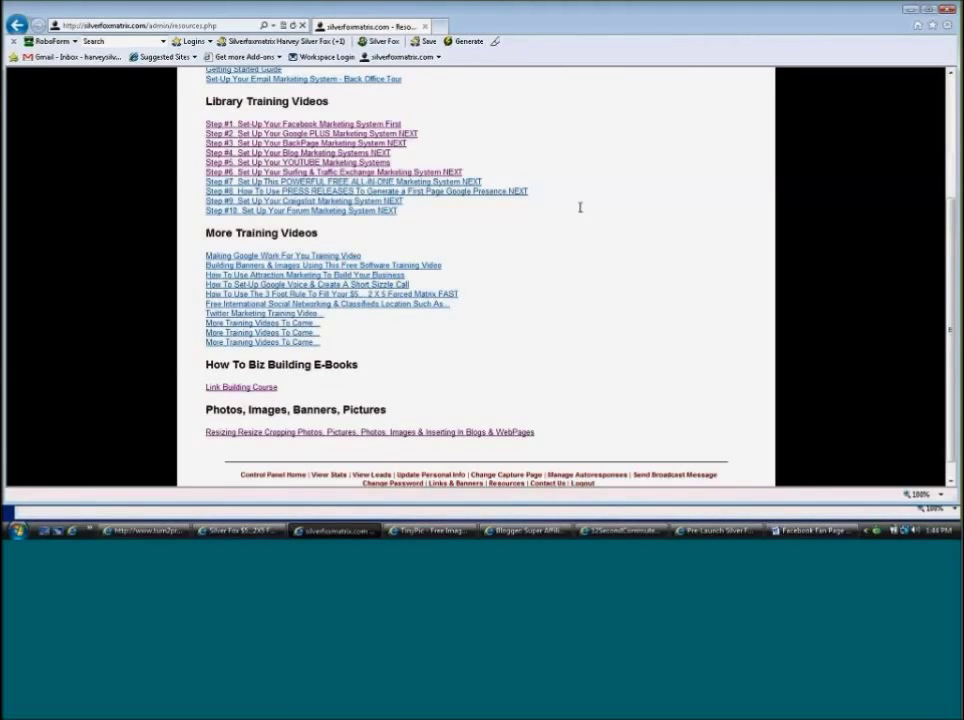
scroll(577, 224, "up", 4)
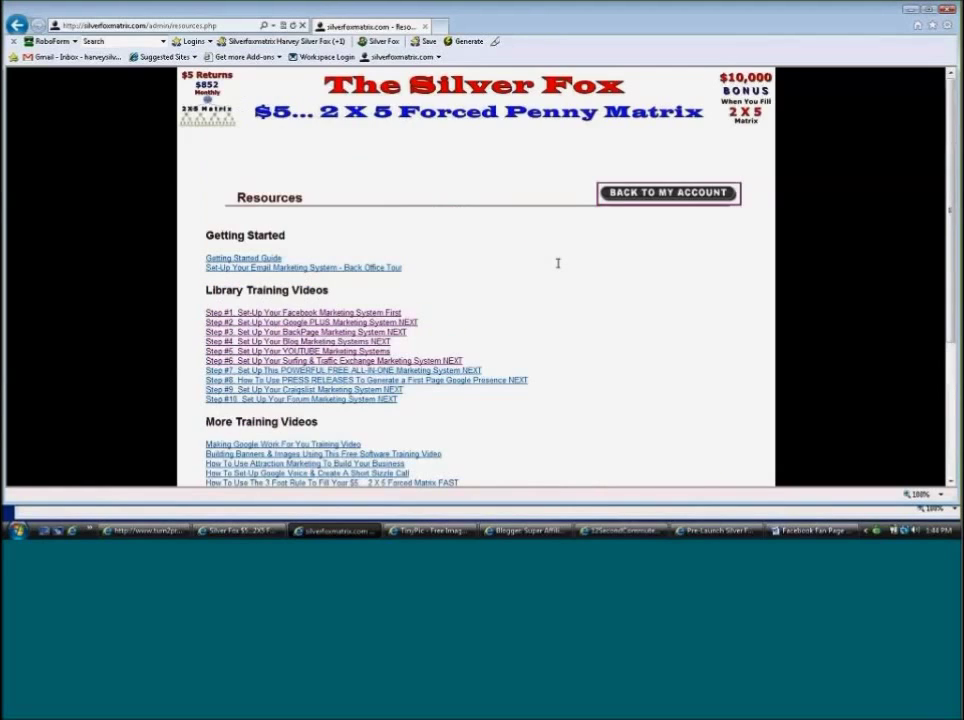
scroll(558, 263, "down", 5)
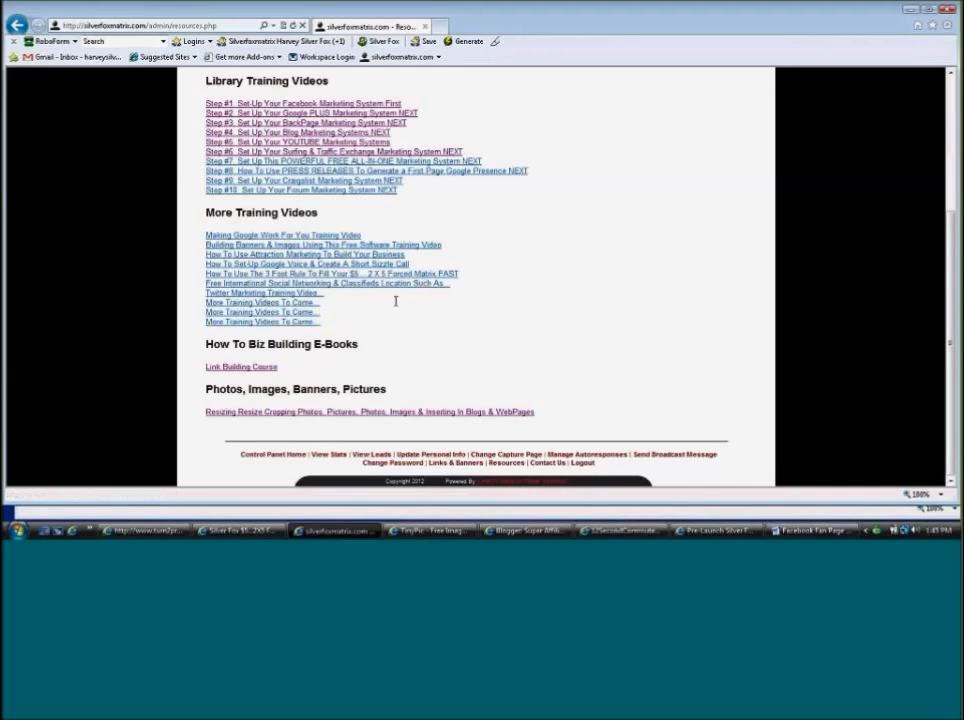
Open the Resizing Resize Cropping Photos resource from the member account and examine its video marketing and attraction marketing sections.
left_click(355, 413)
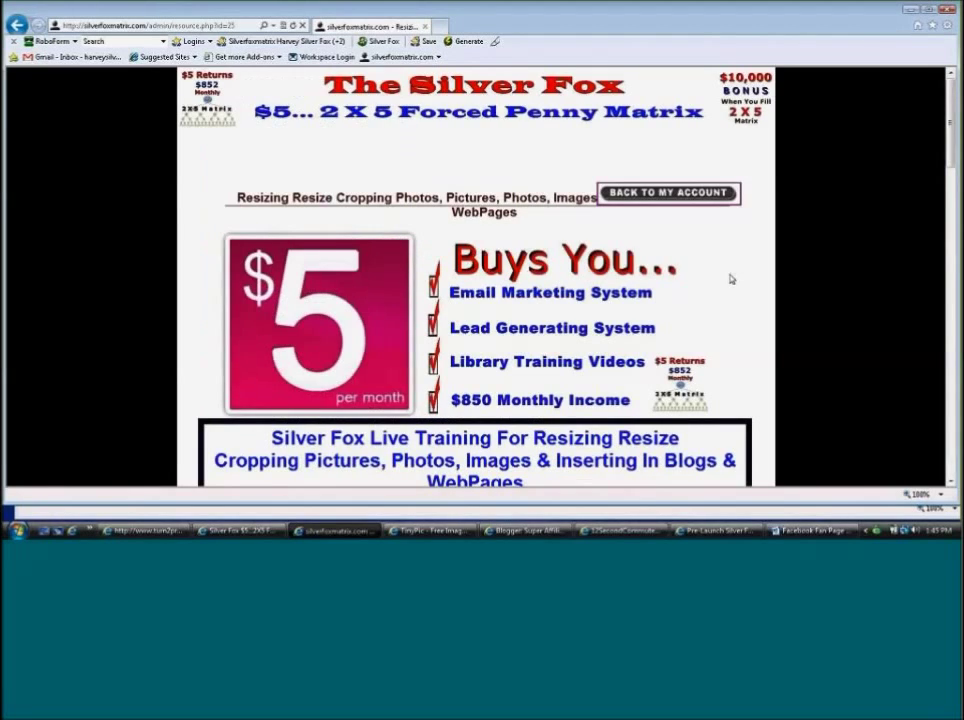
scroll(731, 279, "down", 10)
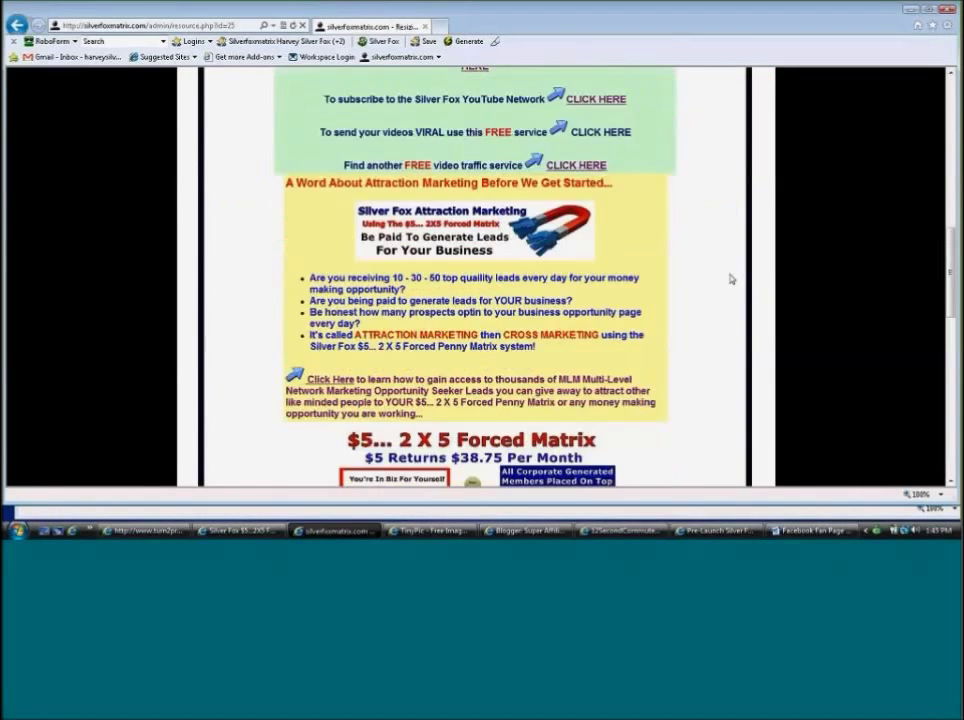
scroll(731, 279, "down", 3)
scroll(731, 277, "up", 6)
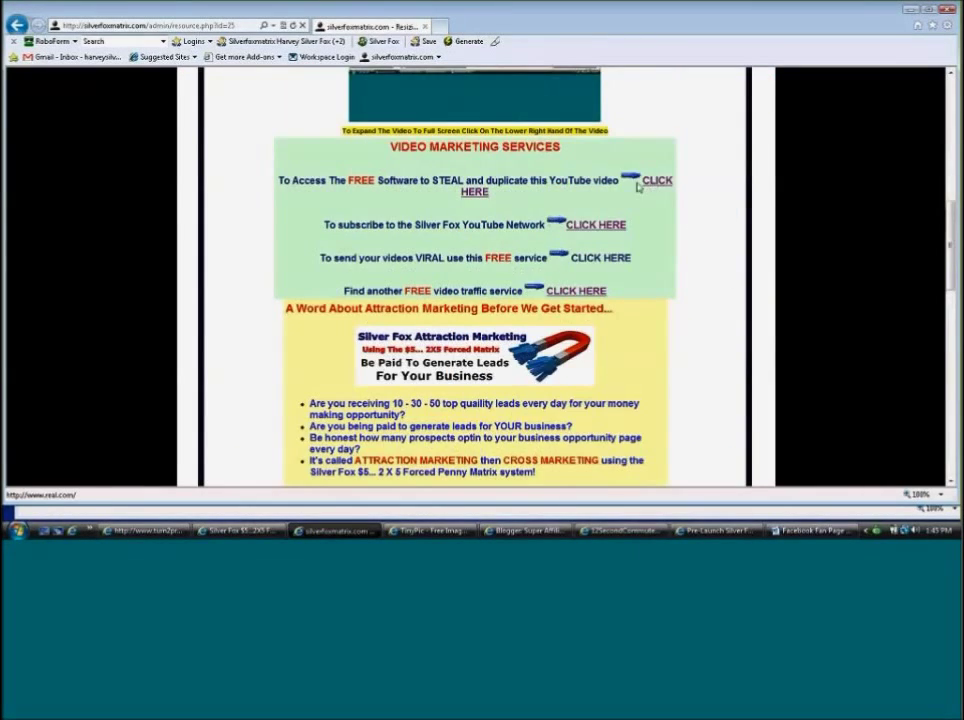